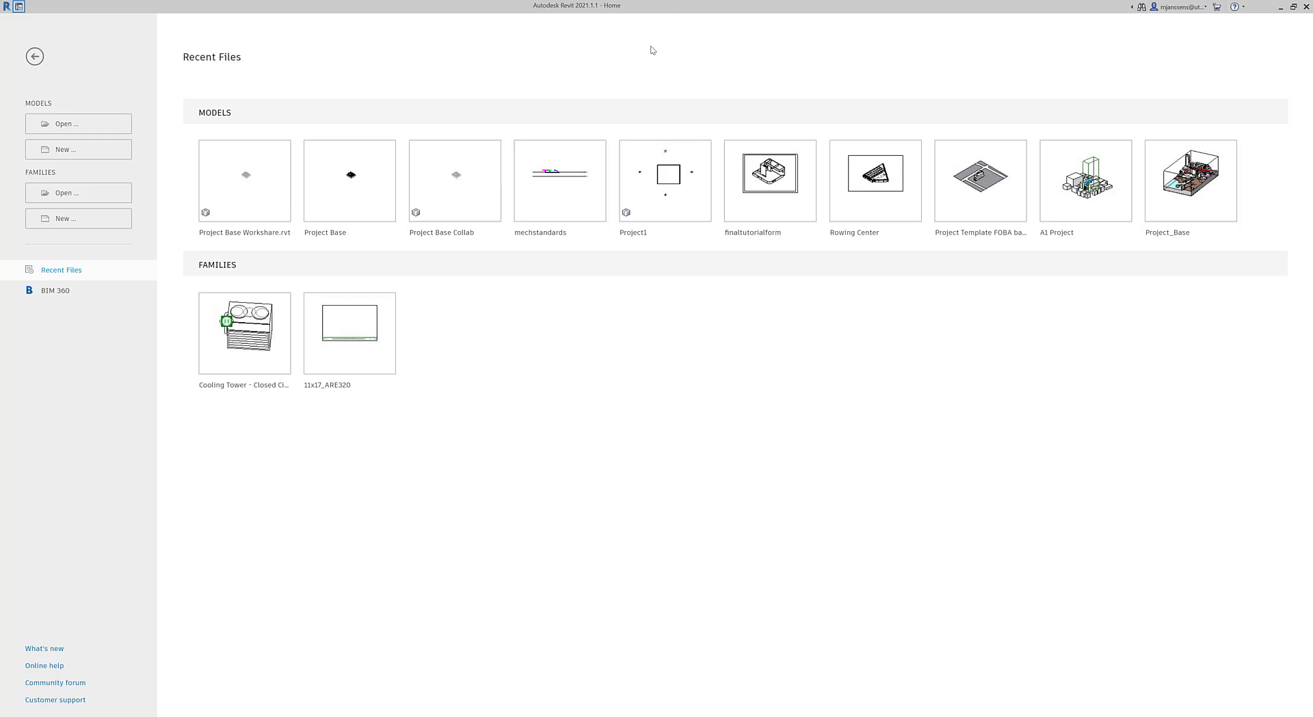
# Step: Open Project Base Workshare.rvt from the Desktop as a new local file, overwriting the existing local copy
pyautogui.click(61, 126)
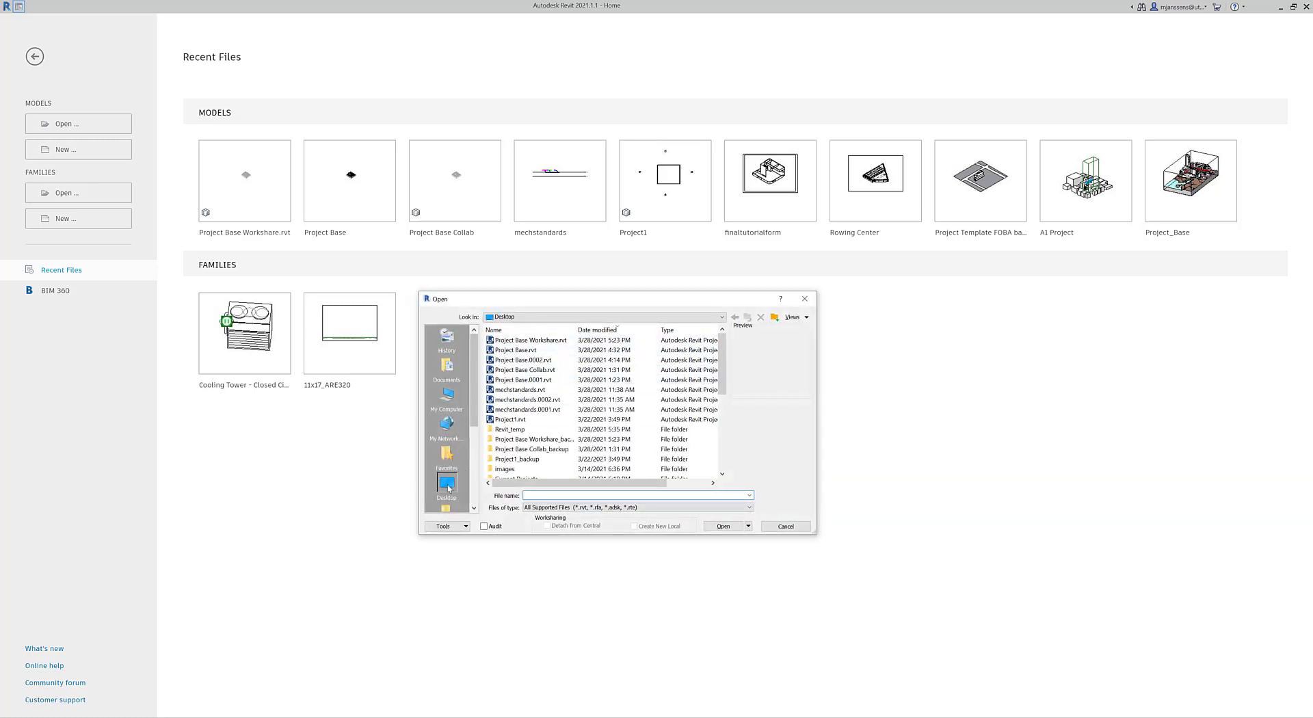
pyautogui.click(547, 340)
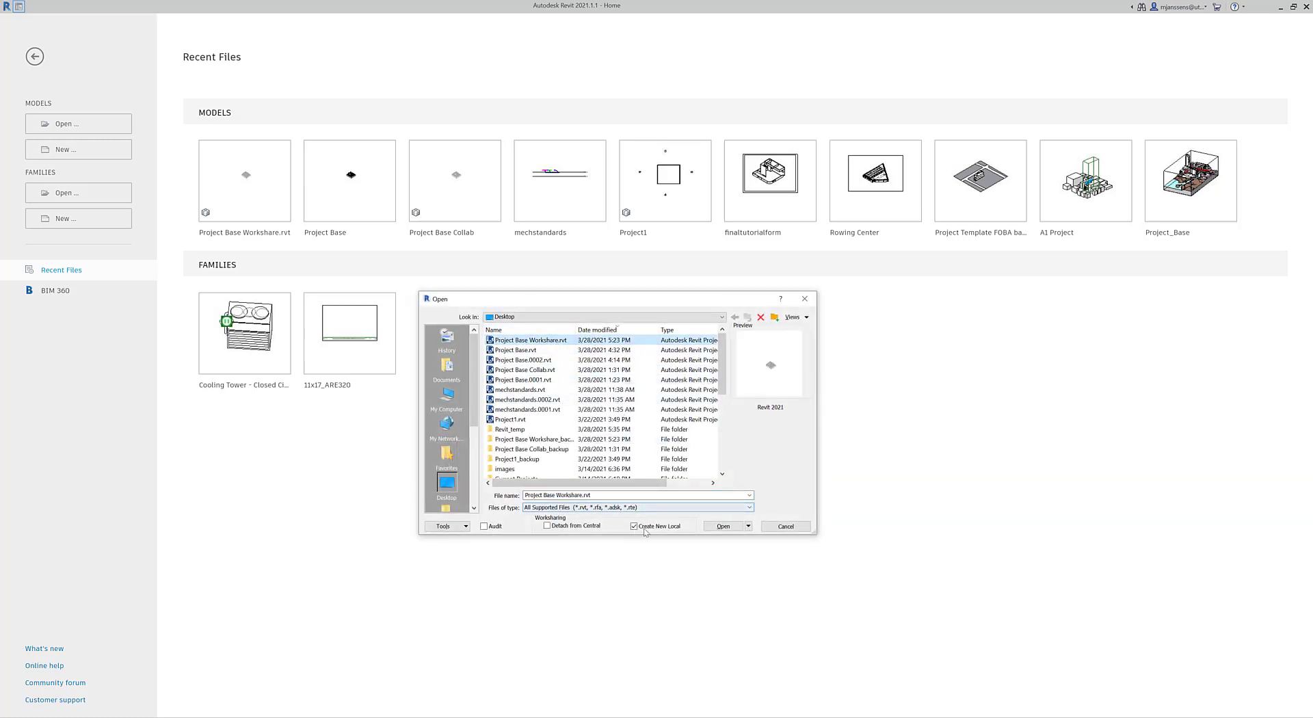
pyautogui.click(723, 526)
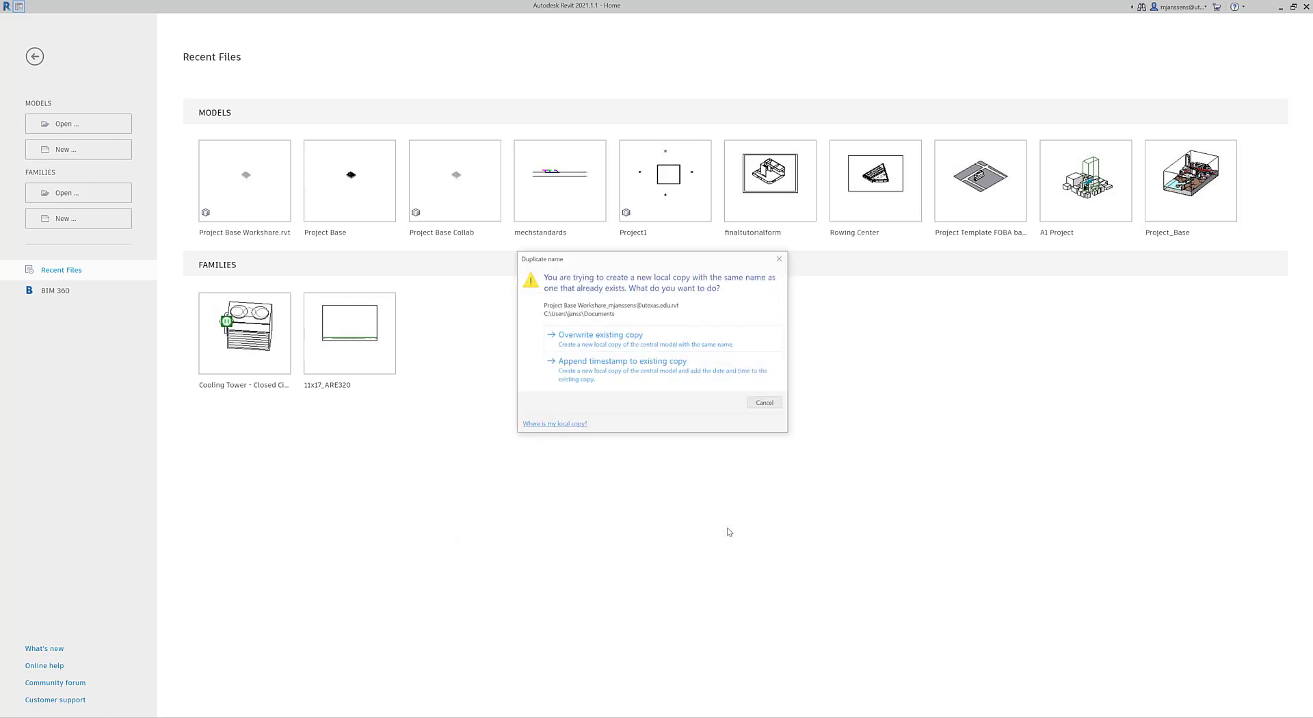
pyautogui.moveTo(681, 259); pyautogui.dragTo(656, 304)
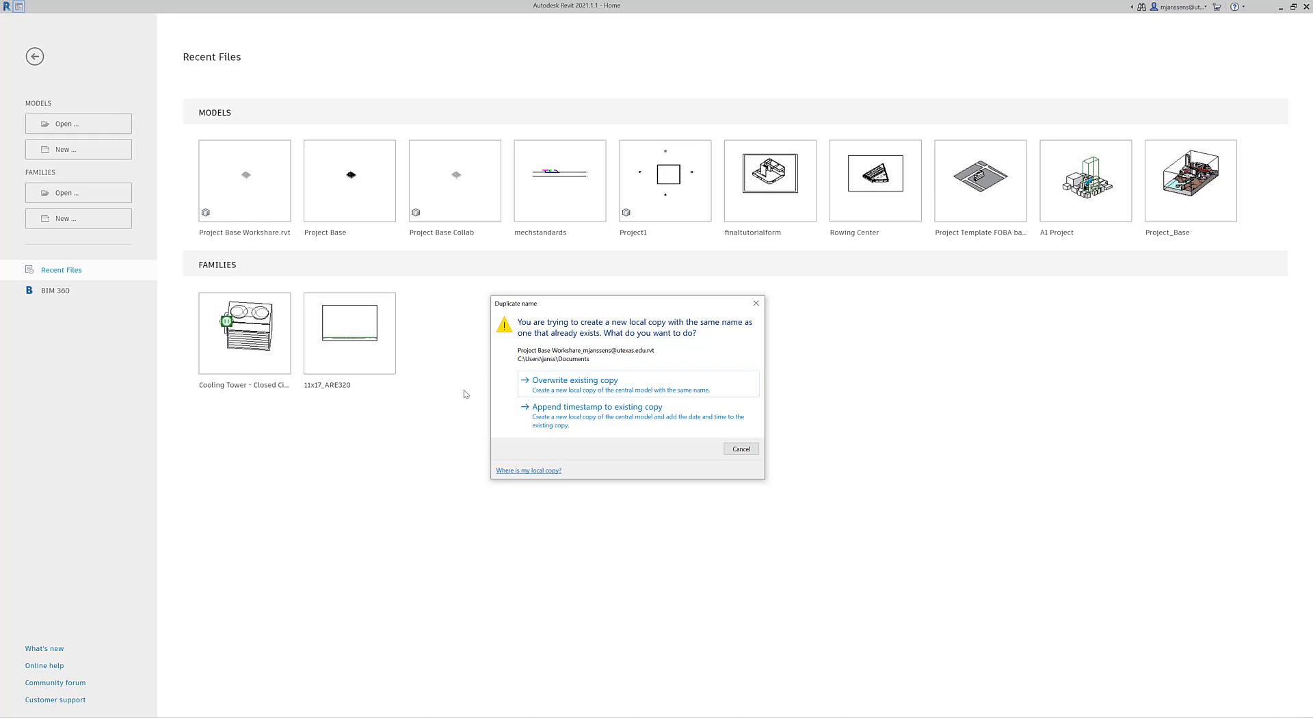
pyautogui.click(571, 385)
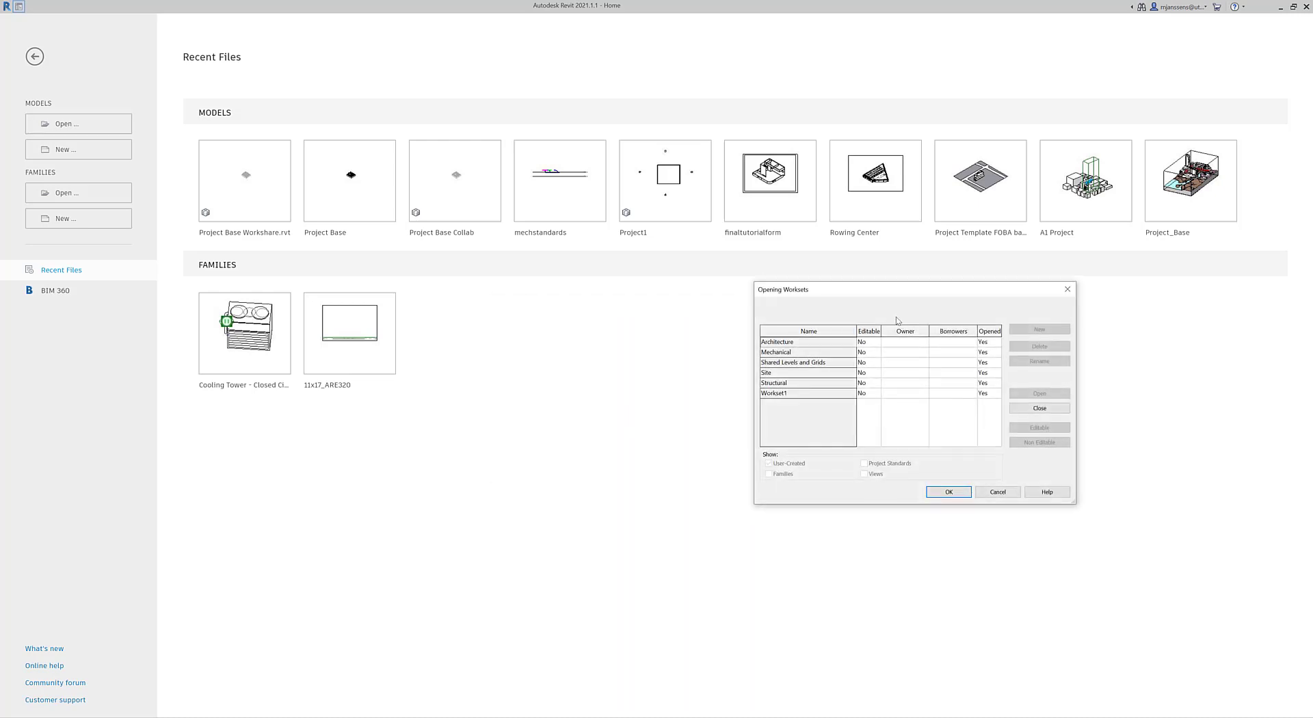
# Step: Close the Site and Mechanical worksets in the list of worksets to load
pyautogui.moveTo(881, 295); pyautogui.dragTo(563, 307)
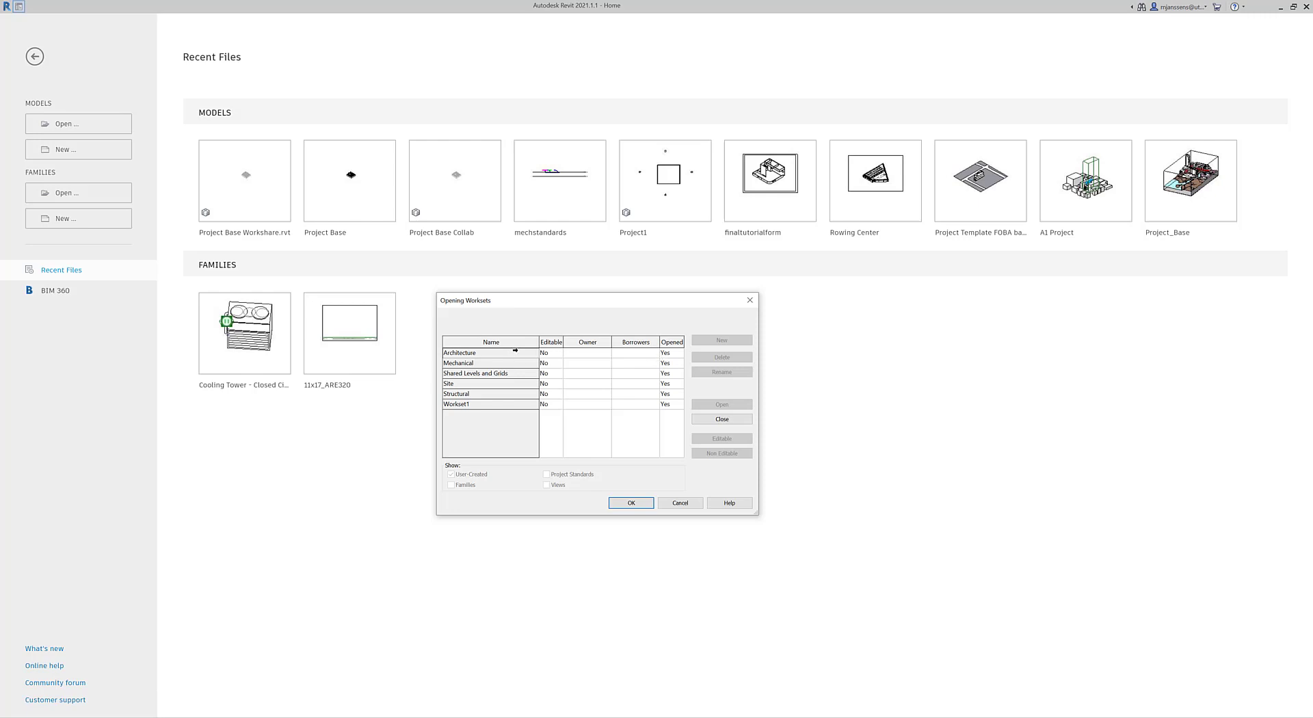
pyautogui.click(667, 384)
pyautogui.click(670, 341)
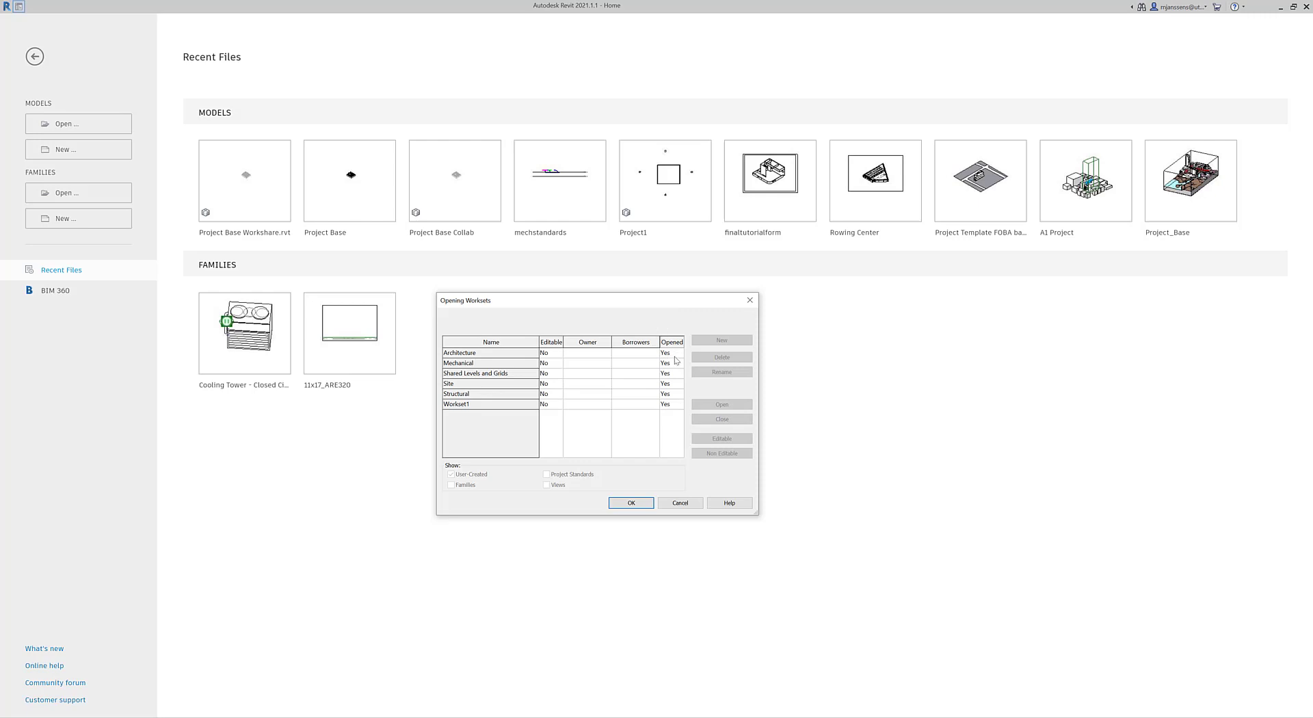
pyautogui.click(503, 354)
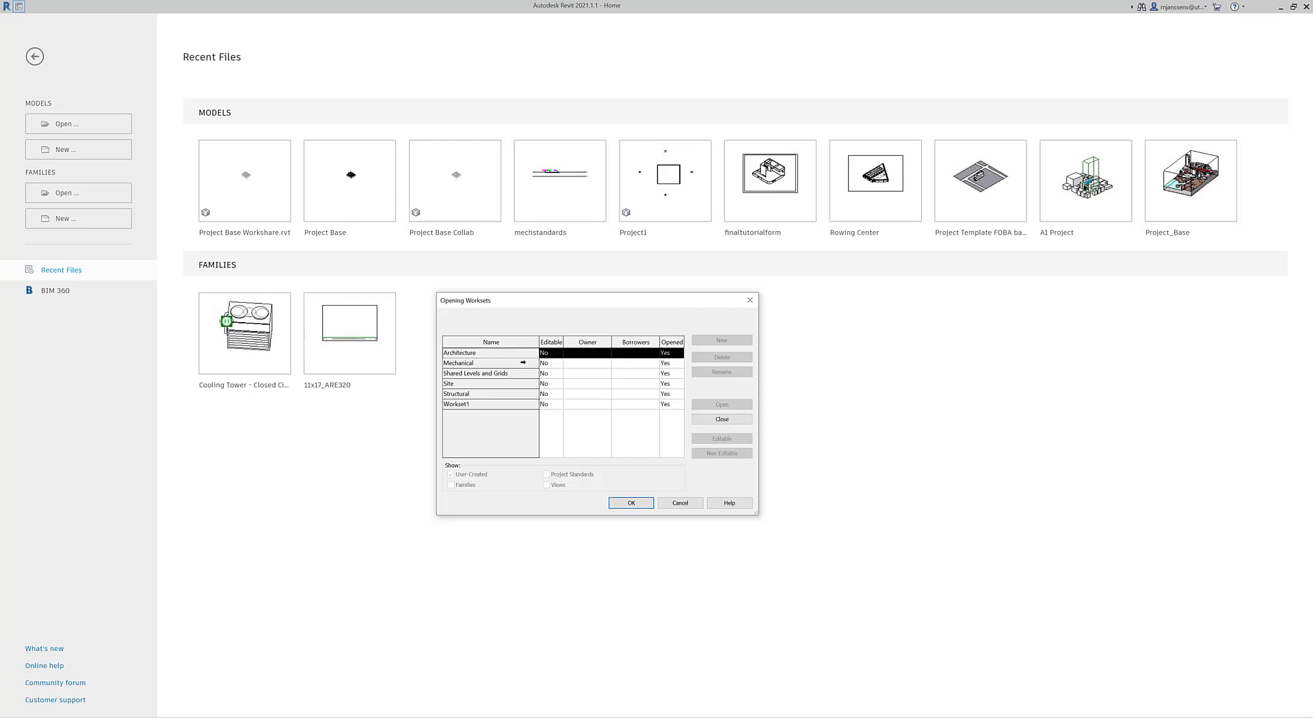
pyautogui.click(524, 363)
pyautogui.click(520, 383)
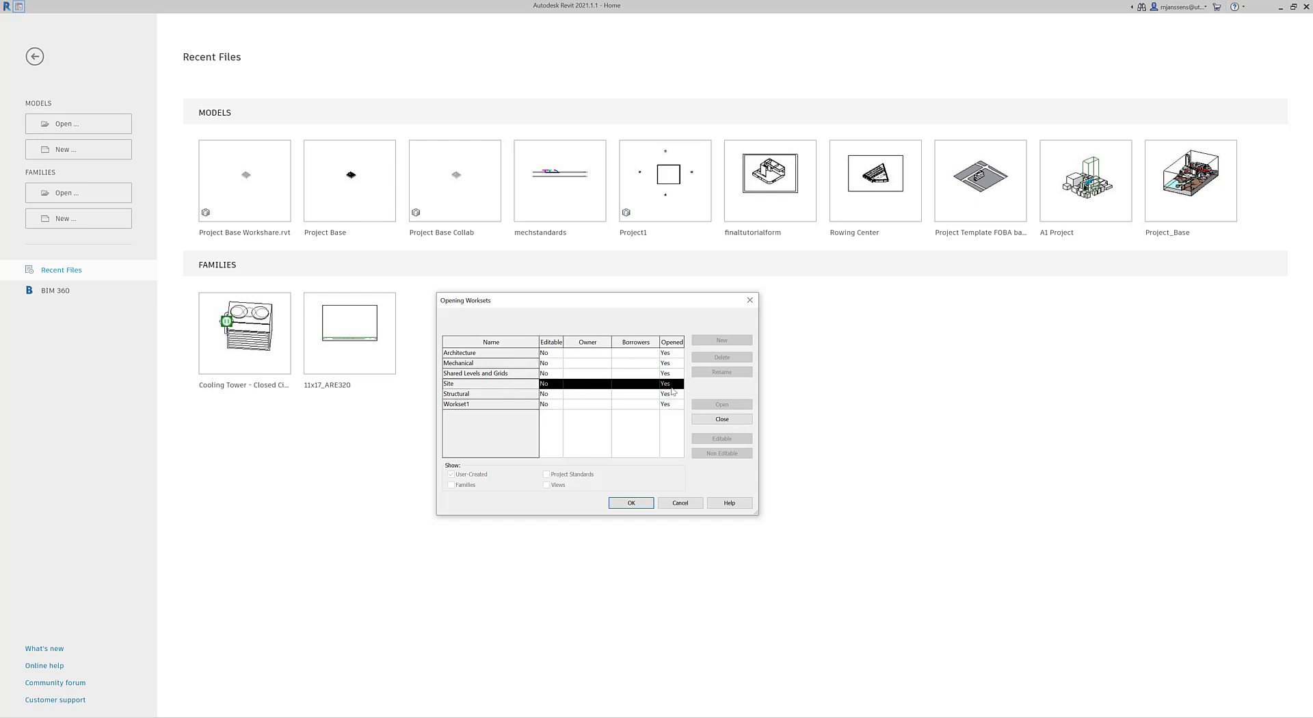
pyautogui.click(726, 421)
pyautogui.click(525, 362)
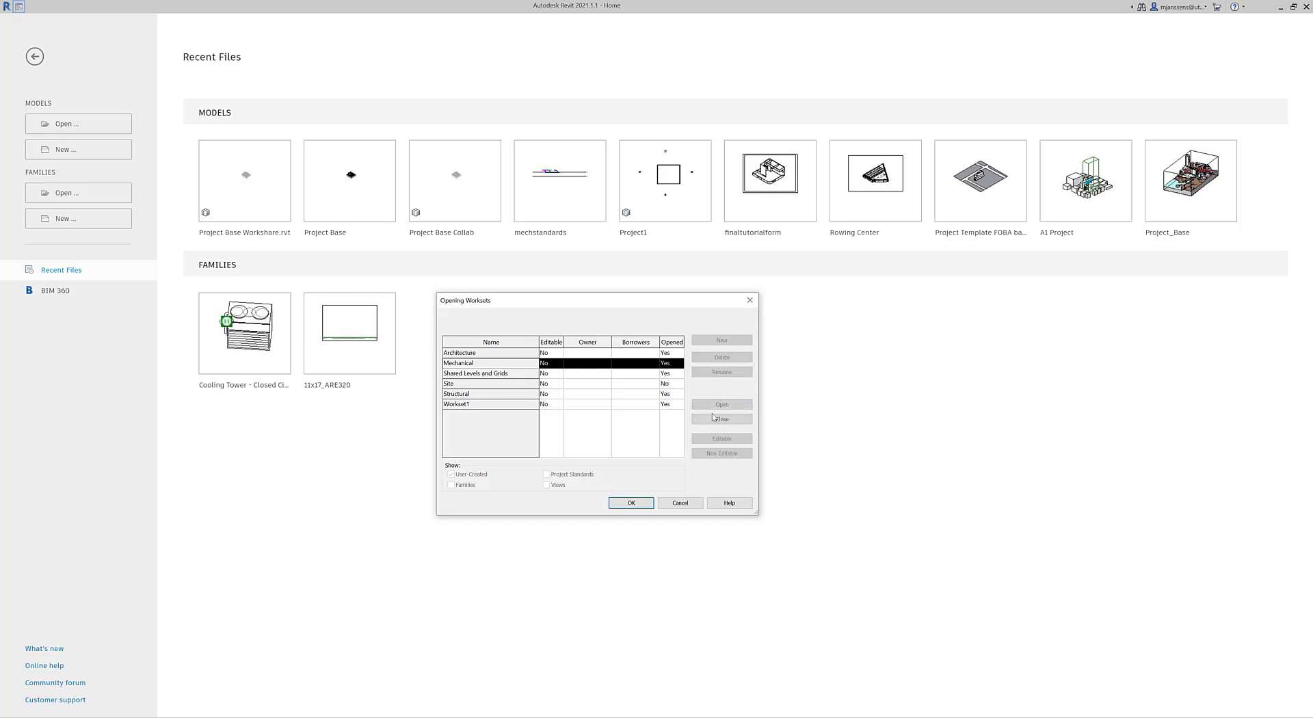
pyautogui.click(718, 419)
# Step: Set the Site and Mechanical worksets back to opened and load the project
pyautogui.click(525, 385)
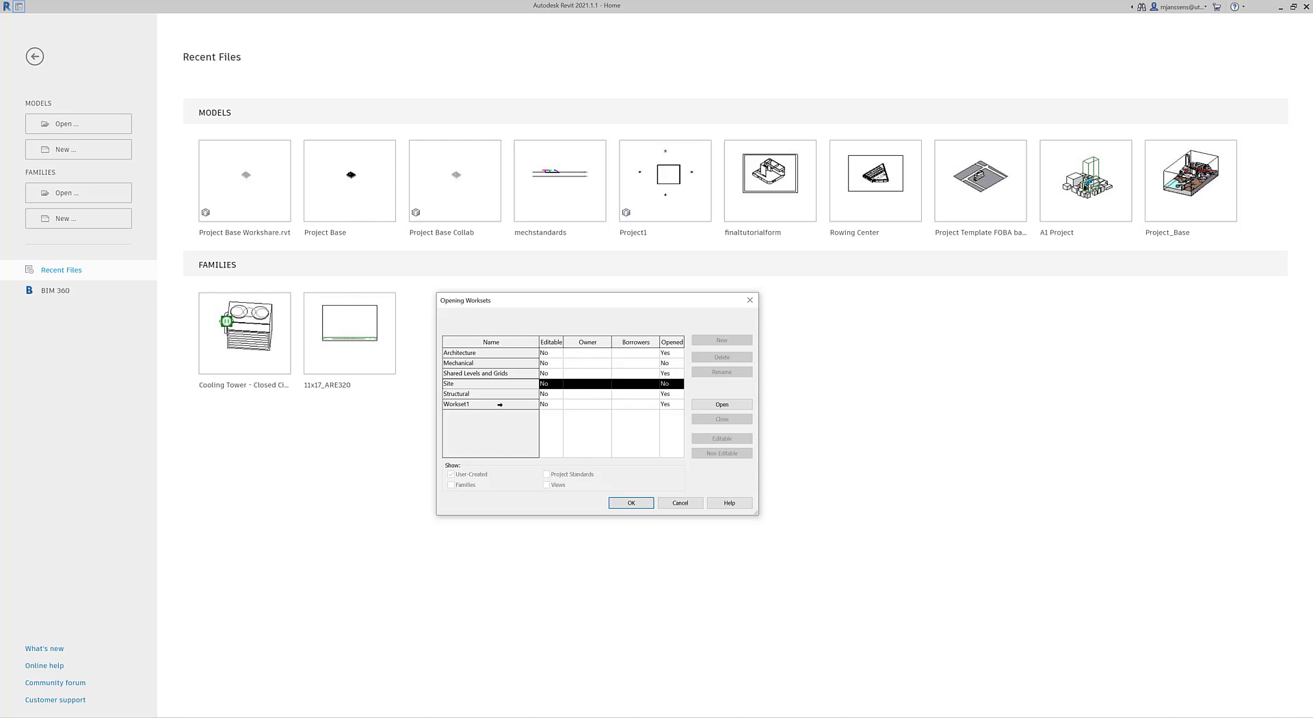
pyautogui.click(716, 406)
pyautogui.click(488, 364)
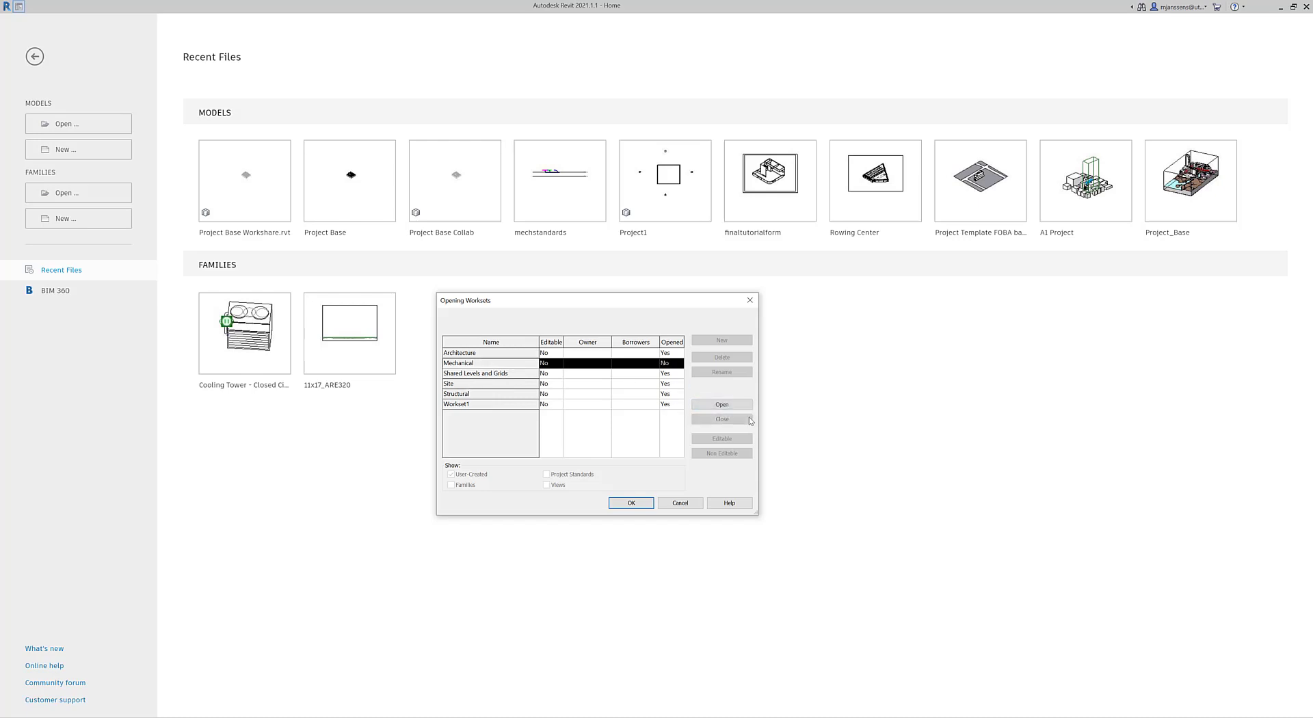
pyautogui.click(722, 404)
pyautogui.click(630, 502)
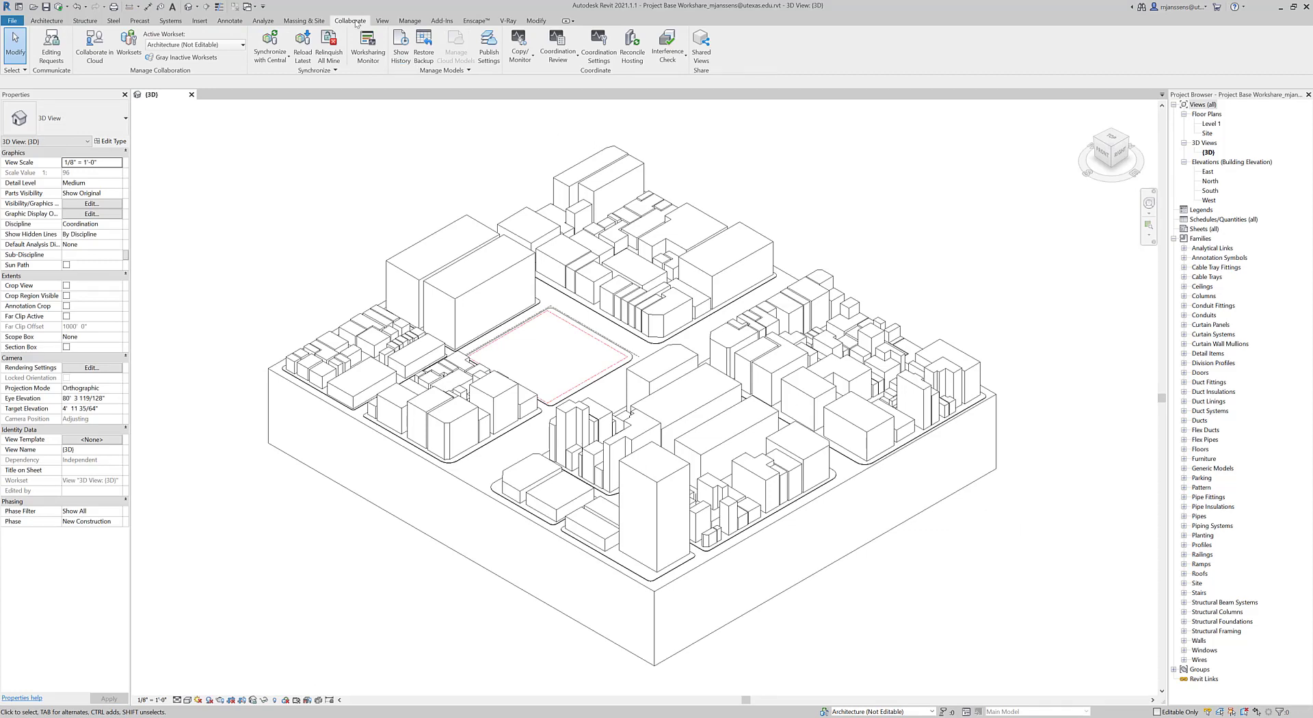
# Step: Set Mechanical as the active workset for the project
pyautogui.moveTo(294, 314); pyautogui.dragTo(306, 314, button='middle')
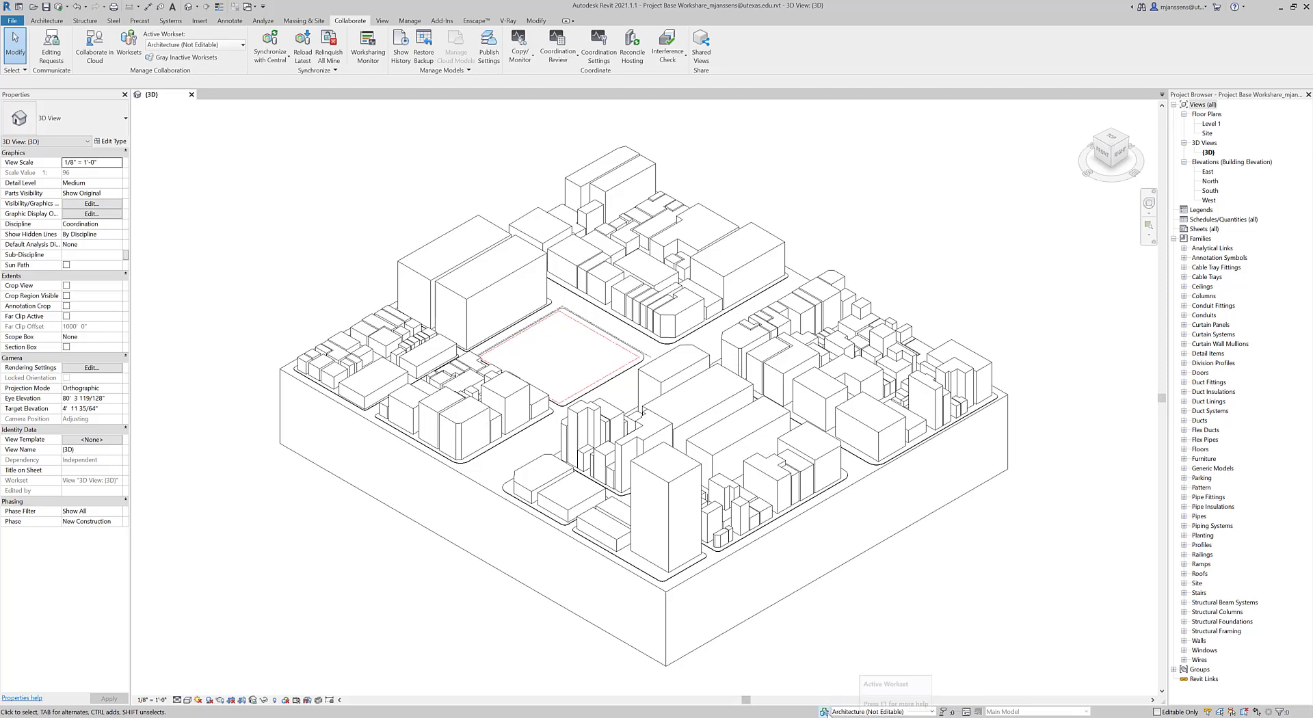
pyautogui.click(824, 713)
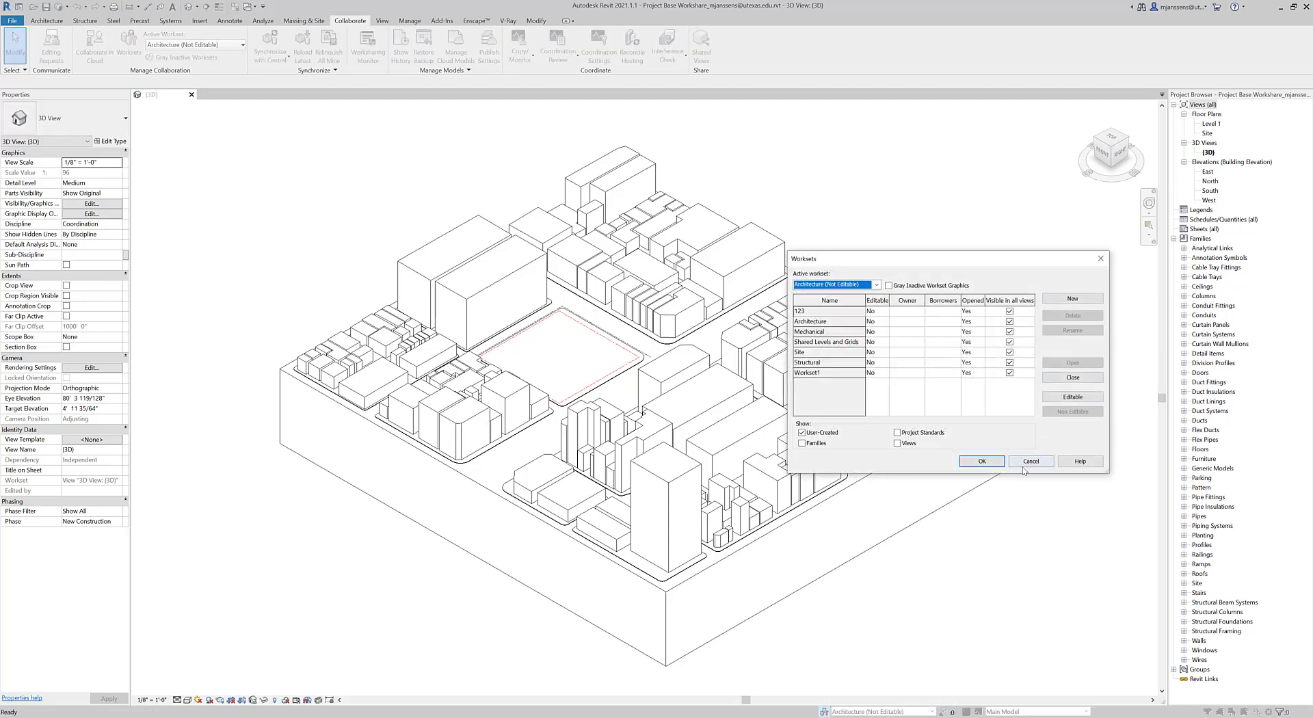
pyautogui.click(1026, 464)
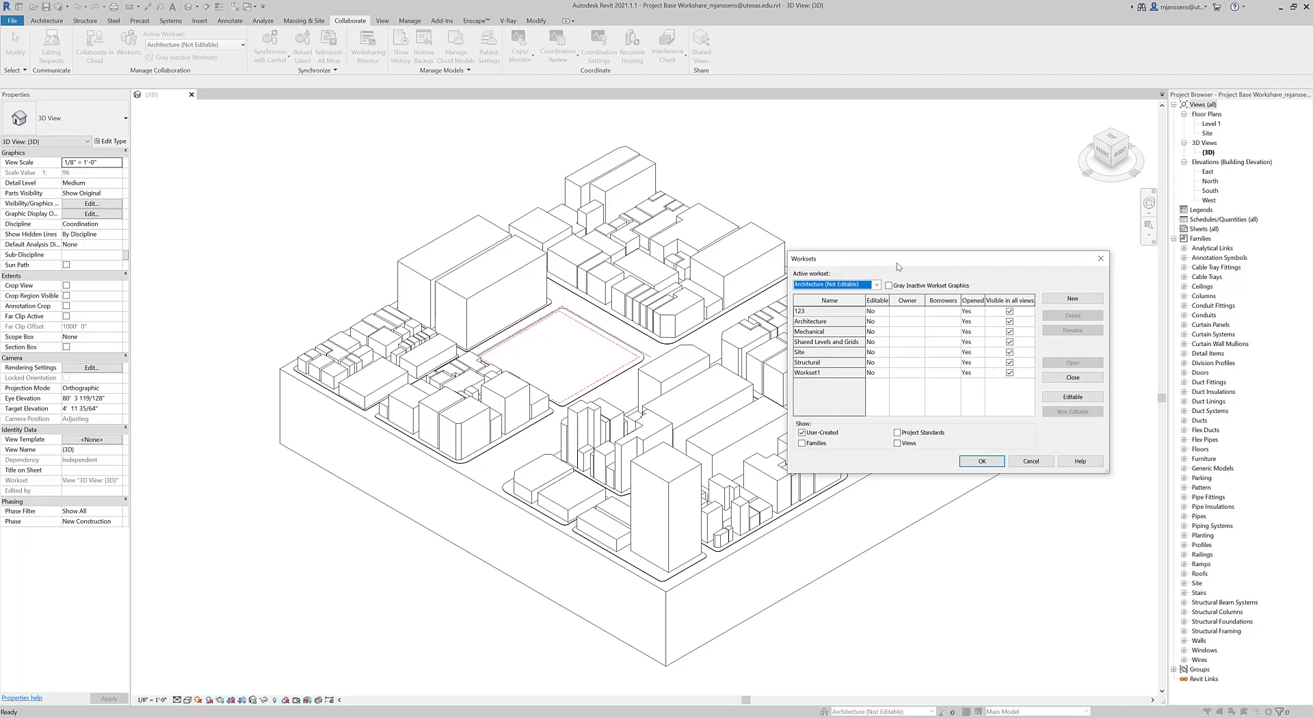
pyautogui.moveTo(901, 262); pyautogui.dragTo(754, 256)
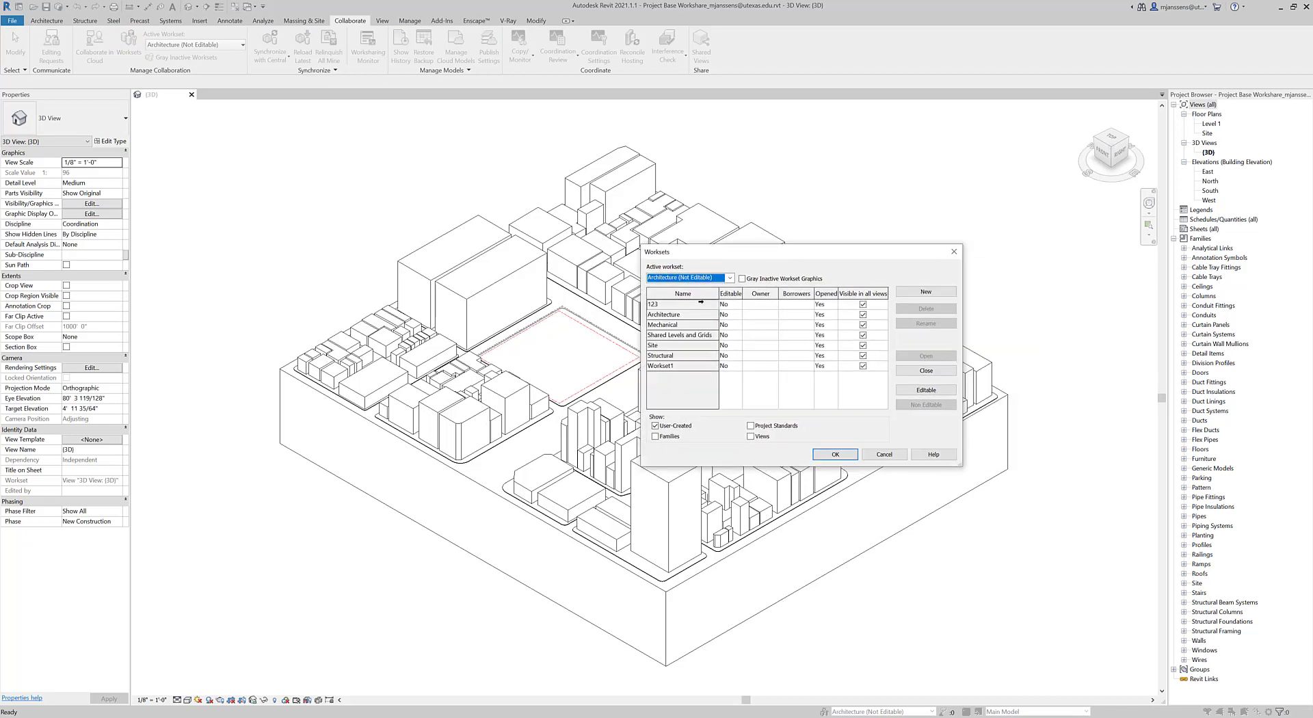
pyautogui.click(730, 277)
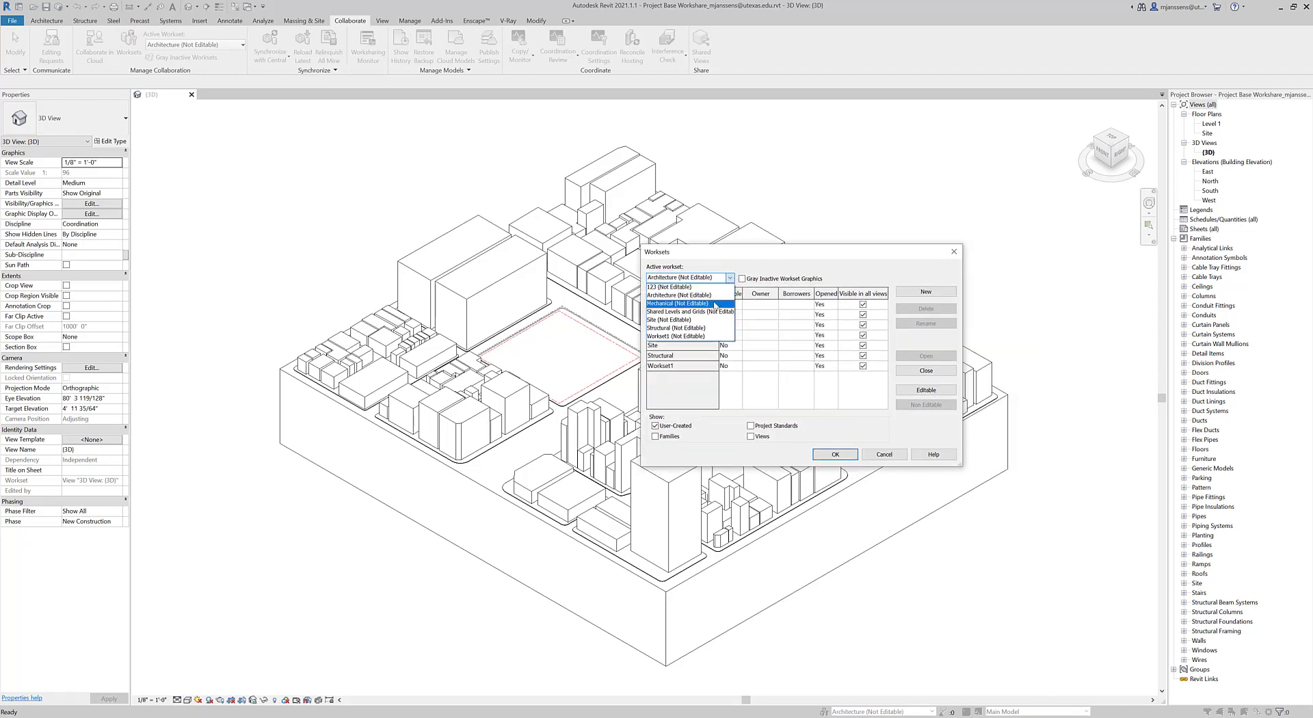
pyautogui.click(715, 305)
pyautogui.moveTo(733, 254); pyautogui.dragTo(873, 271)
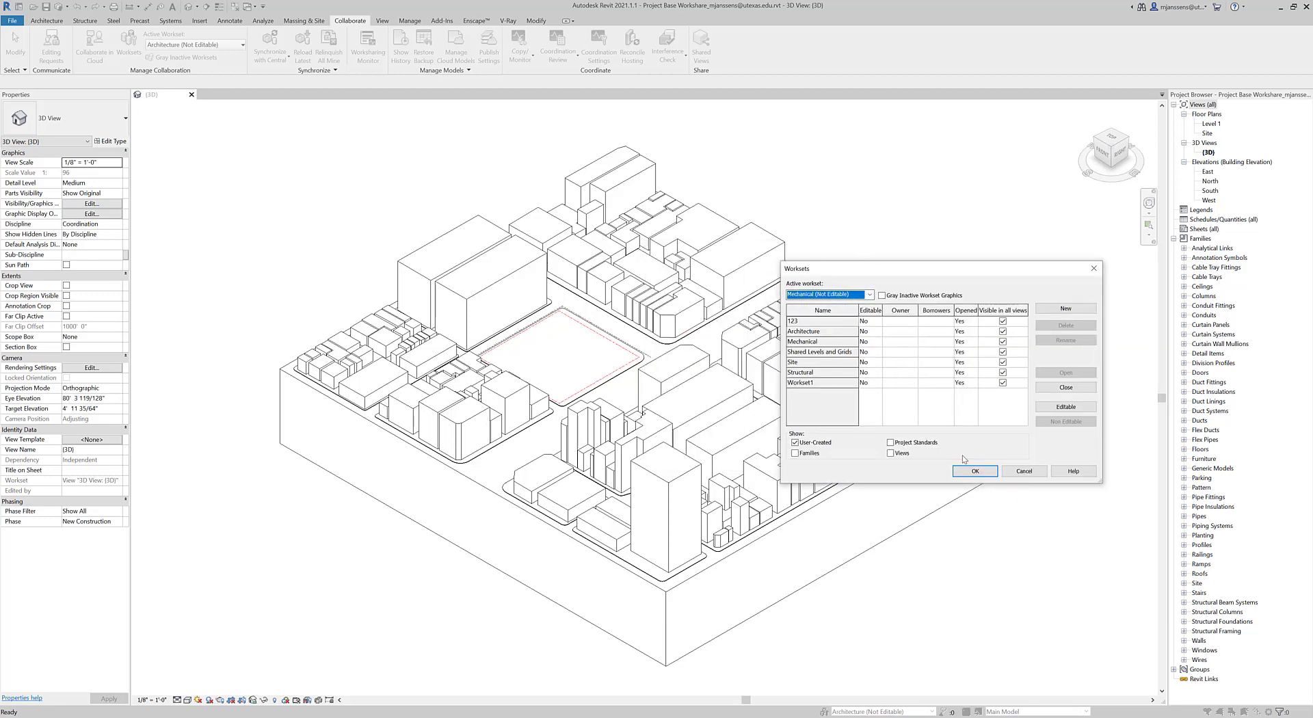
pyautogui.click(976, 471)
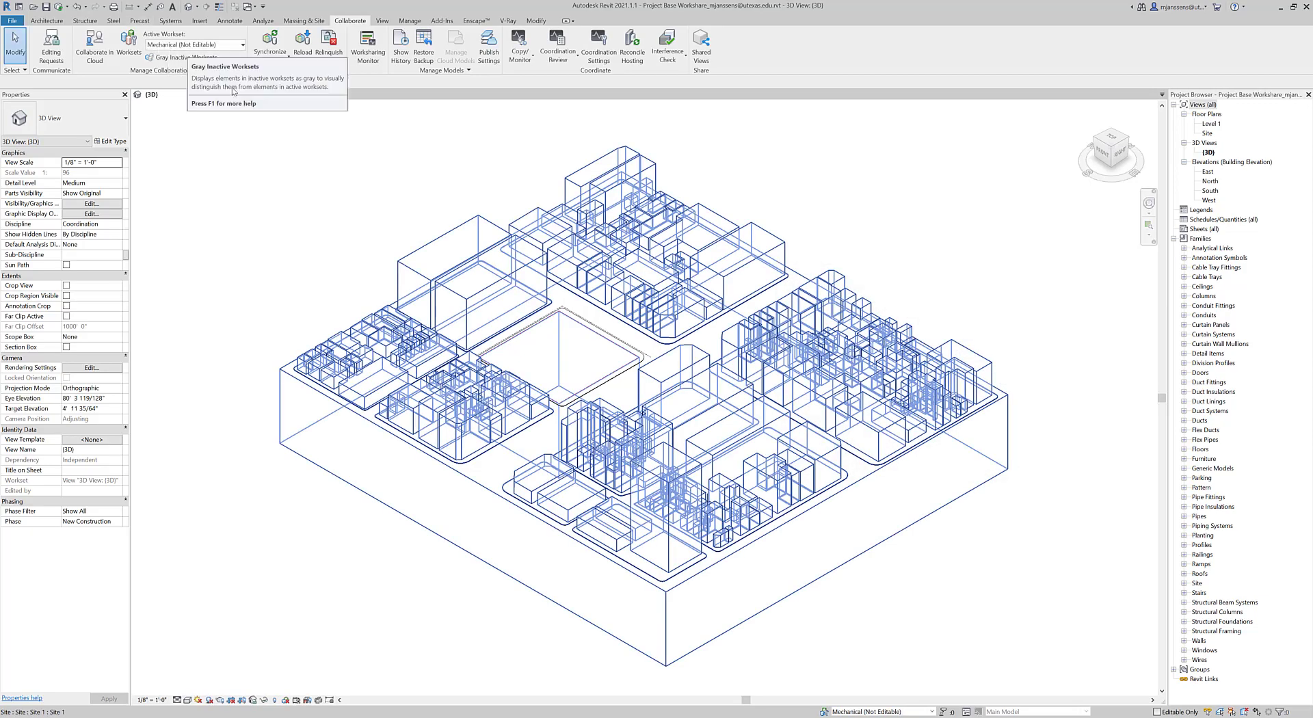
# Step: Draw a two-segment 12 x 12 inch rectangular supply air duct run inside the empty site's property boundary
pyautogui.scroll(2, 294, 205)
pyautogui.scroll(3, 600, 391)
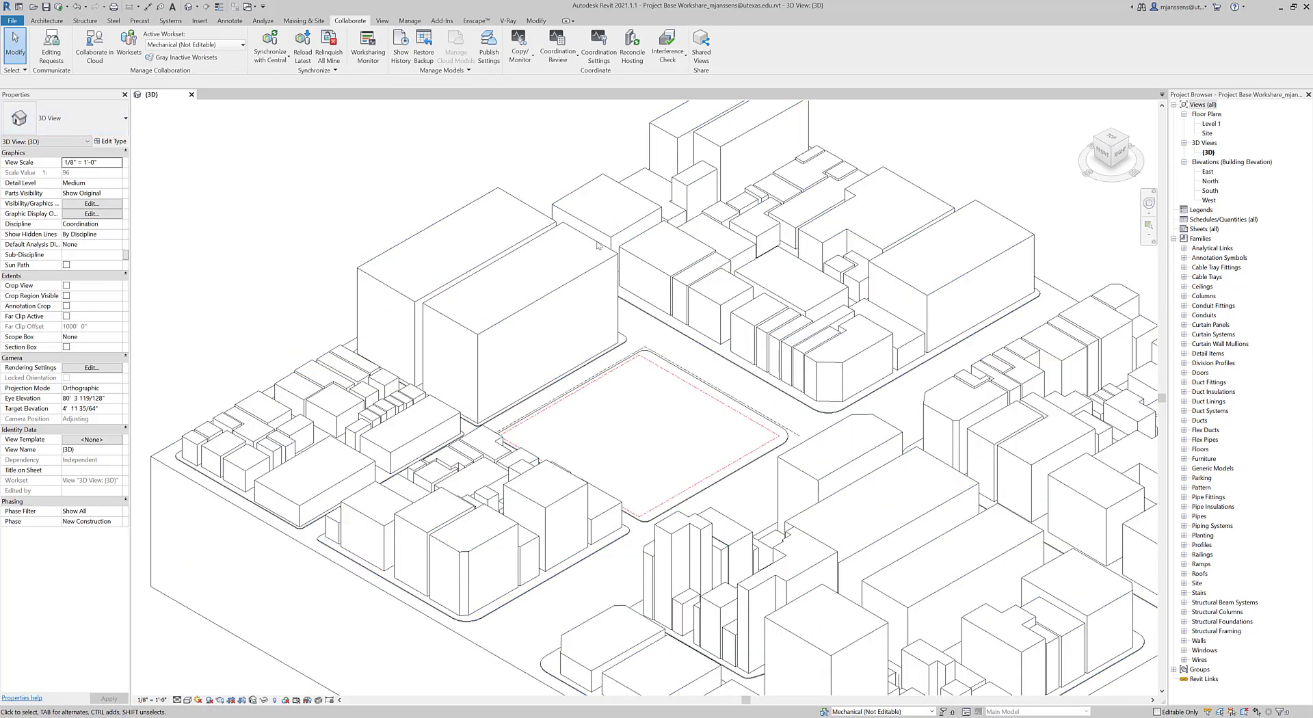
pyautogui.click(46, 20)
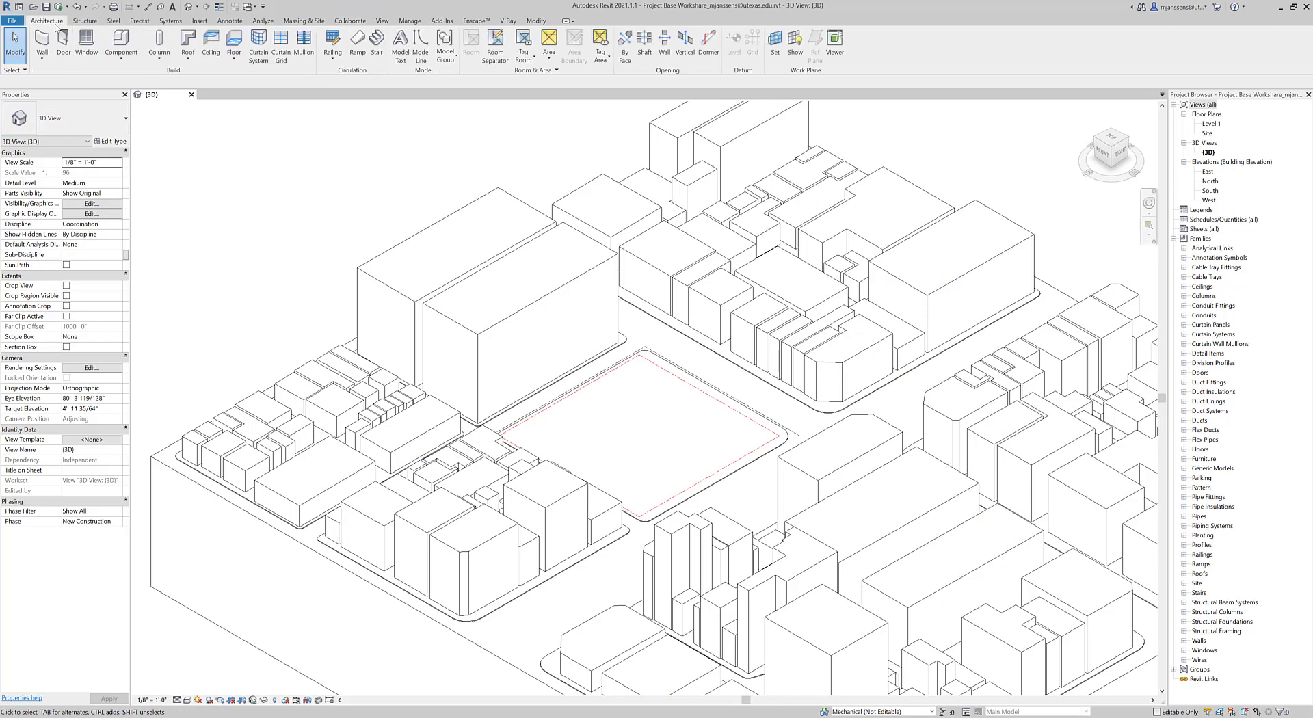
pyautogui.click(42, 60)
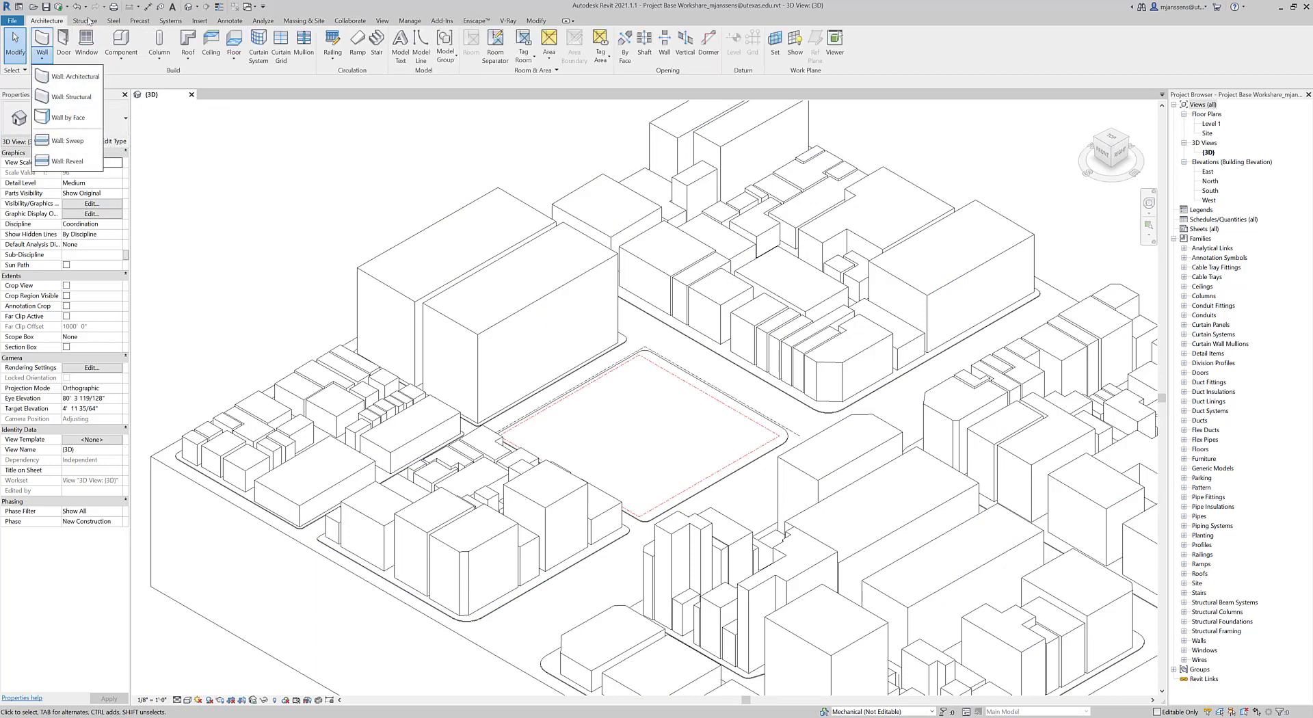
pyautogui.click(85, 21)
pyautogui.click(170, 20)
pyautogui.click(41, 44)
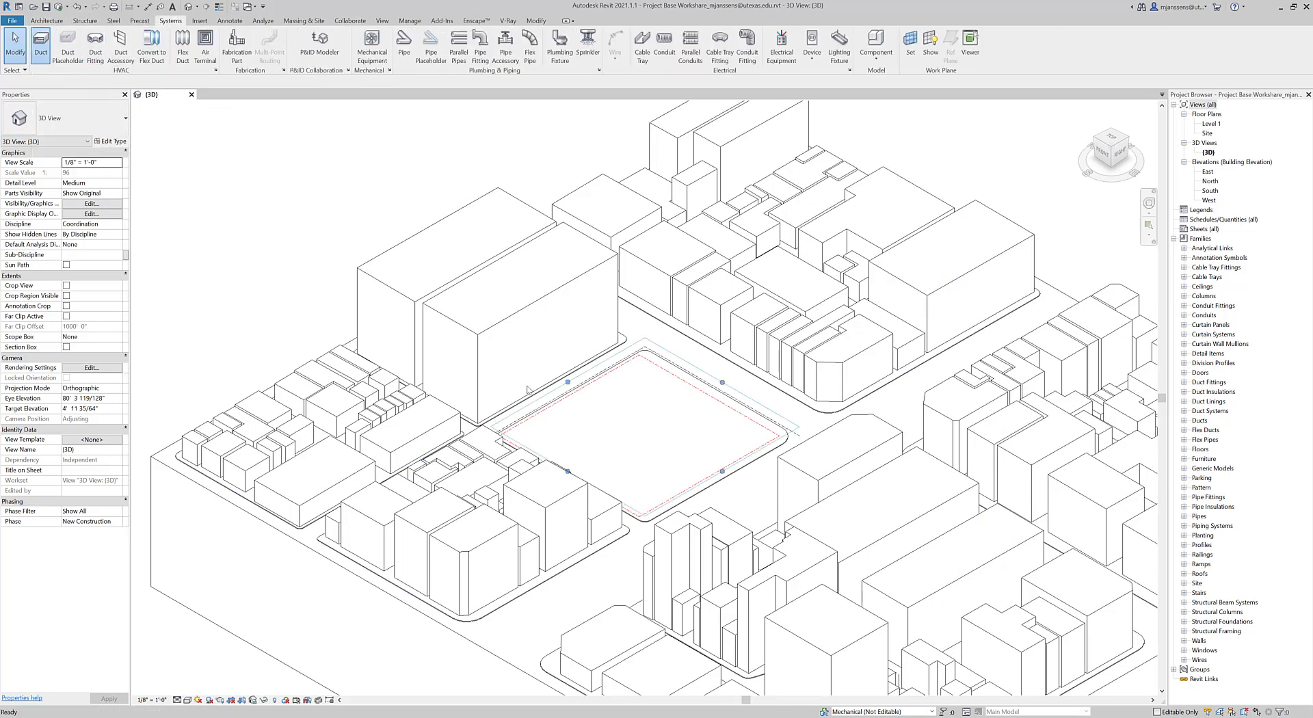
pyautogui.click(594, 437)
pyautogui.click(666, 406)
pyautogui.click(703, 412)
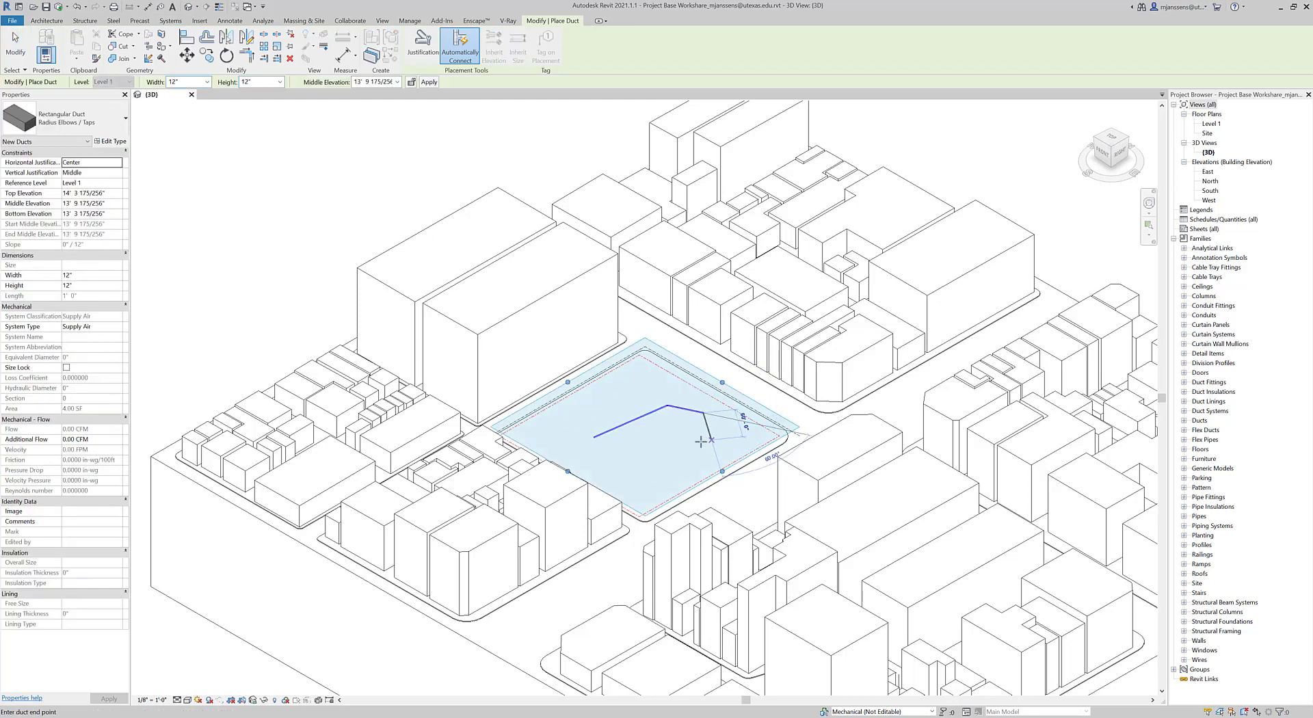
pyautogui.click(15, 44)
# Step: Select the whole duct network and examine its workset and editor in the properties
pyautogui.scroll(4, 670, 450)
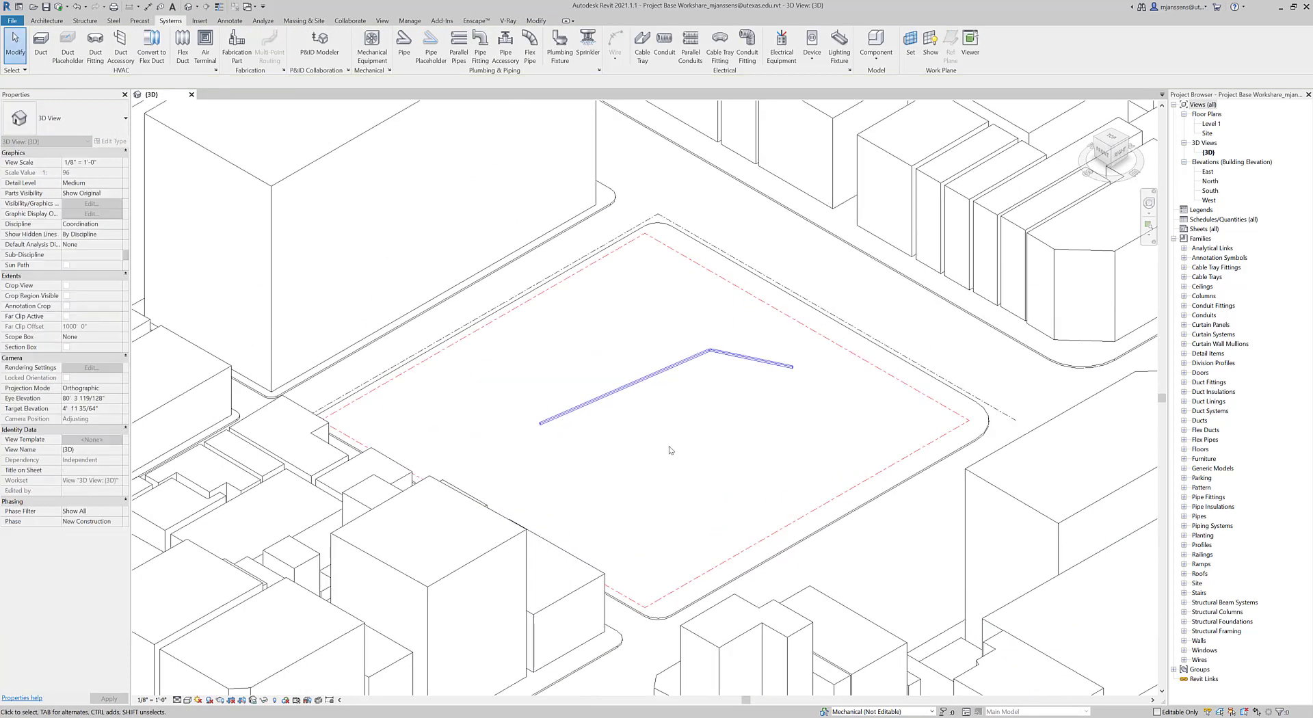
pyautogui.scroll(2, 672, 453)
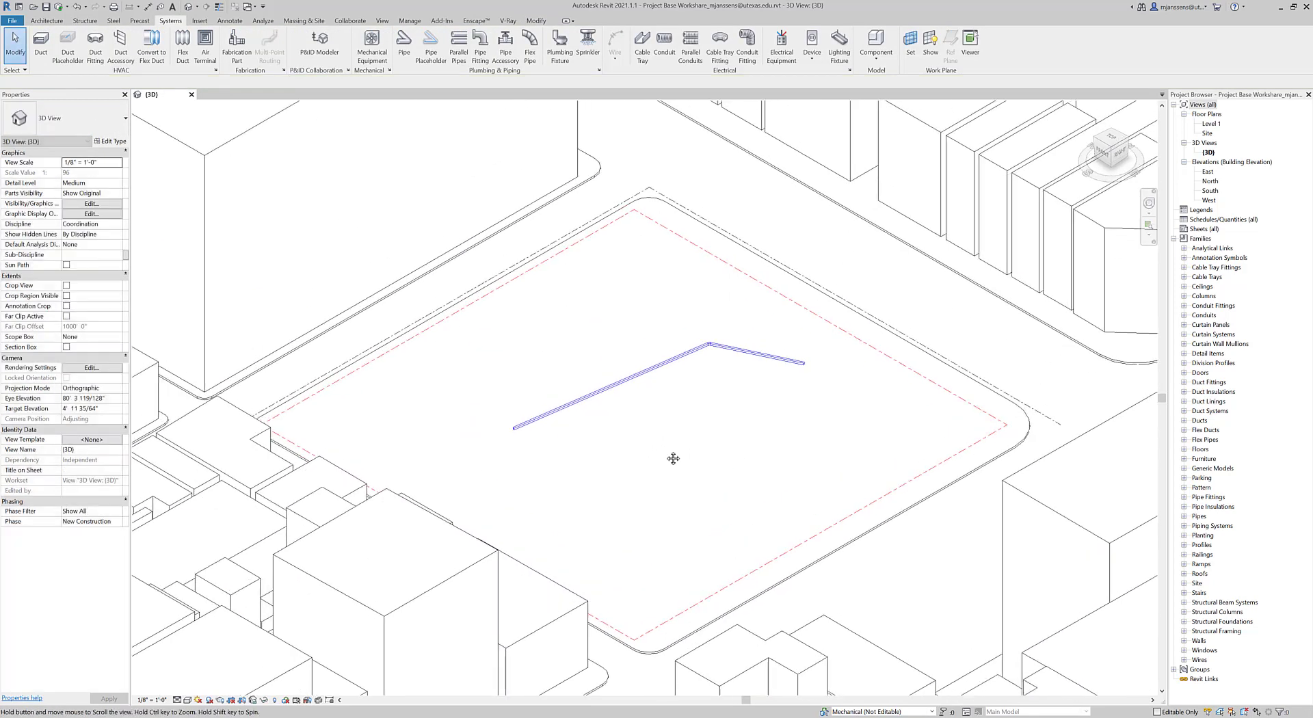
pyautogui.click(662, 377)
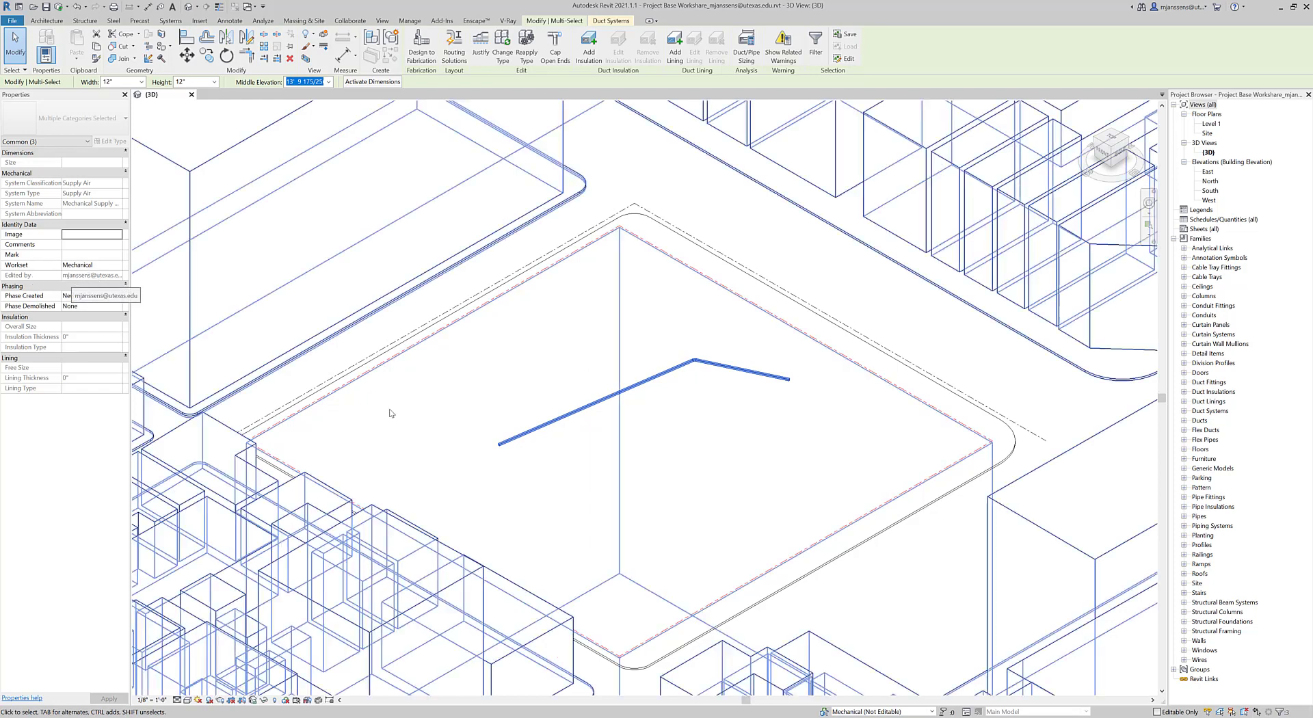
pyautogui.moveTo(390, 410); pyautogui.dragTo(443, 425, button='middle')
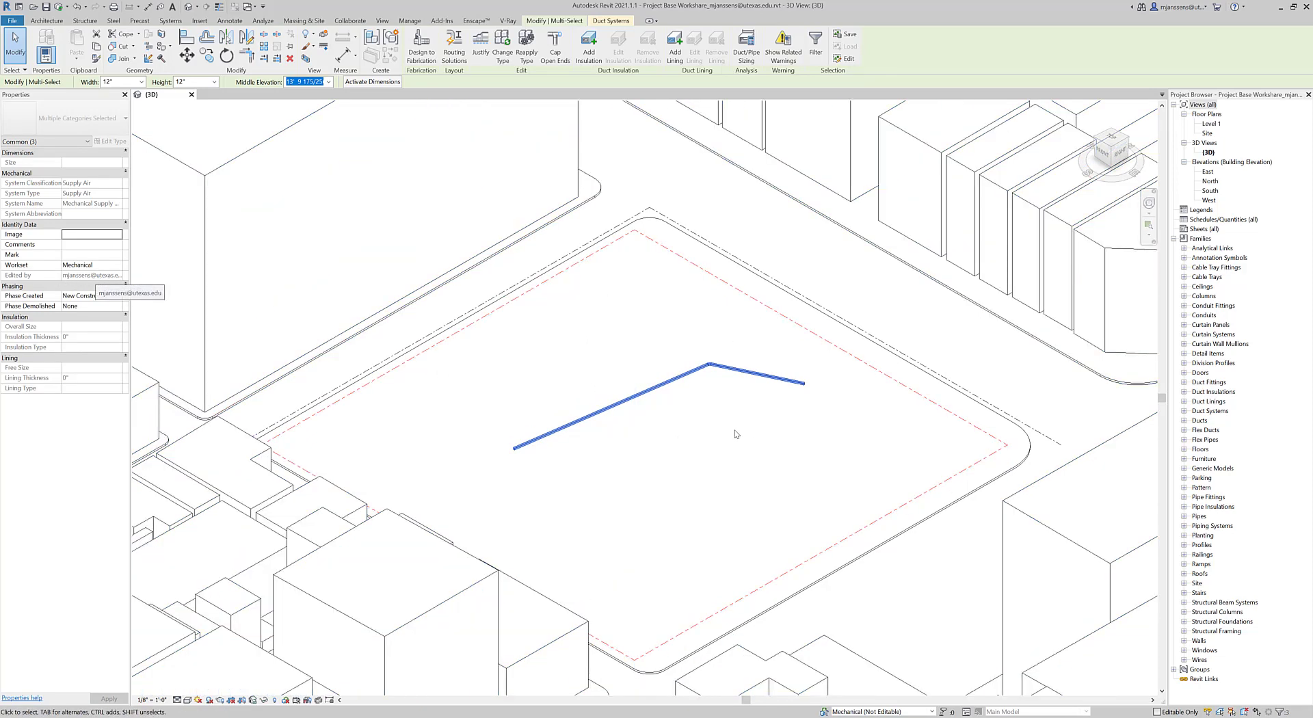
pyautogui.moveTo(727, 429); pyautogui.dragTo(762, 443, button='middle')
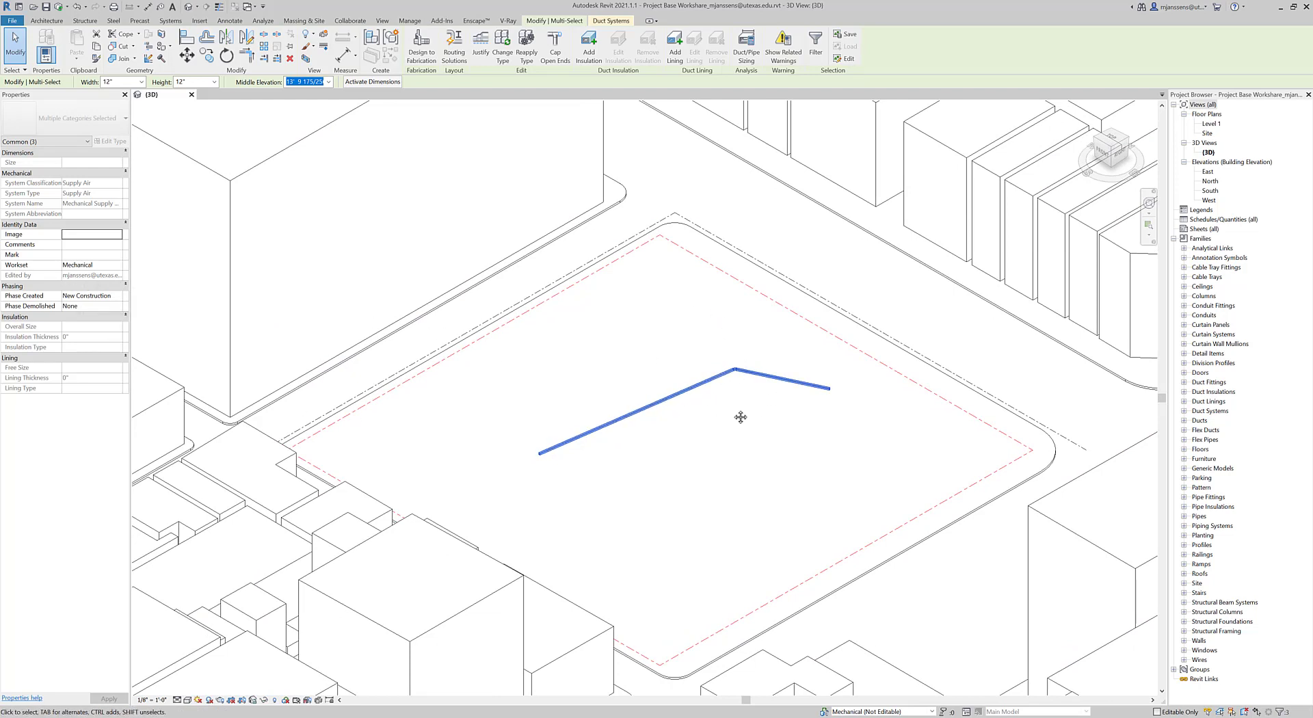
pyautogui.moveTo(740, 417); pyautogui.dragTo(748, 419, button='middle')
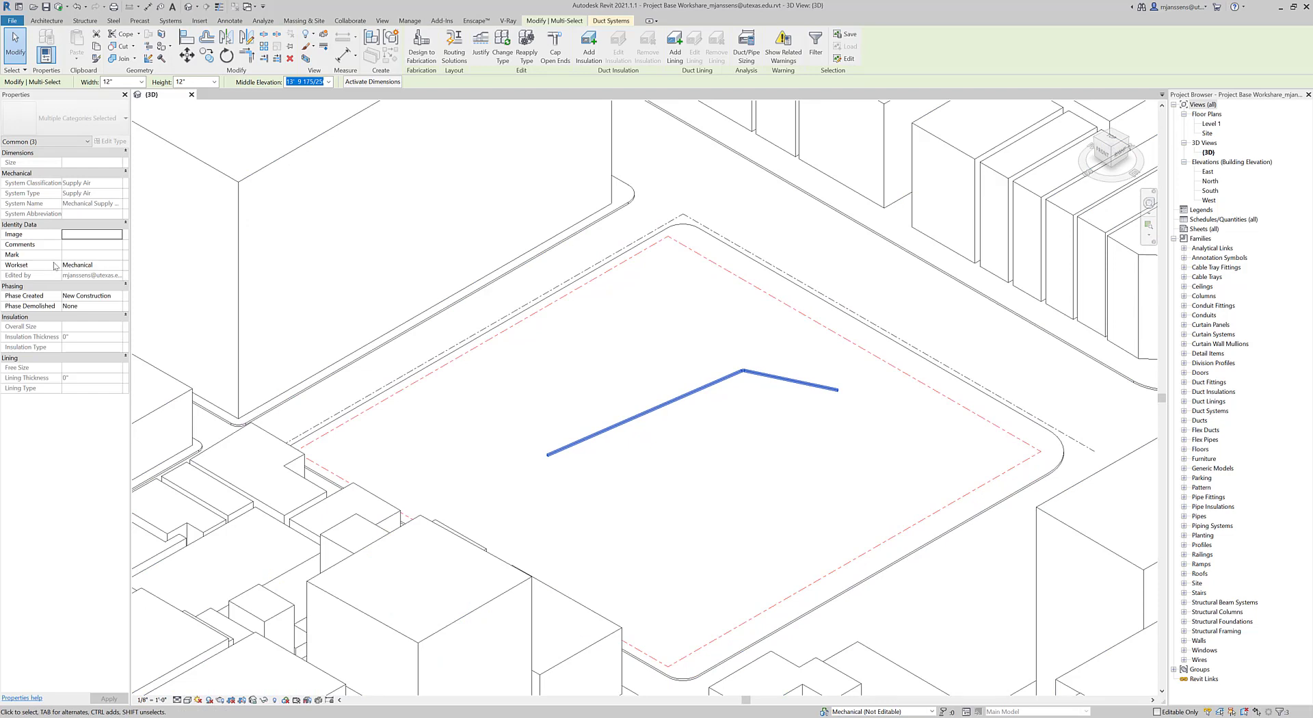
# Step: Reassign the selected duct network to the Architecture workset and reselect it to check the assignment
pyautogui.click(118, 265)
pyautogui.click(119, 266)
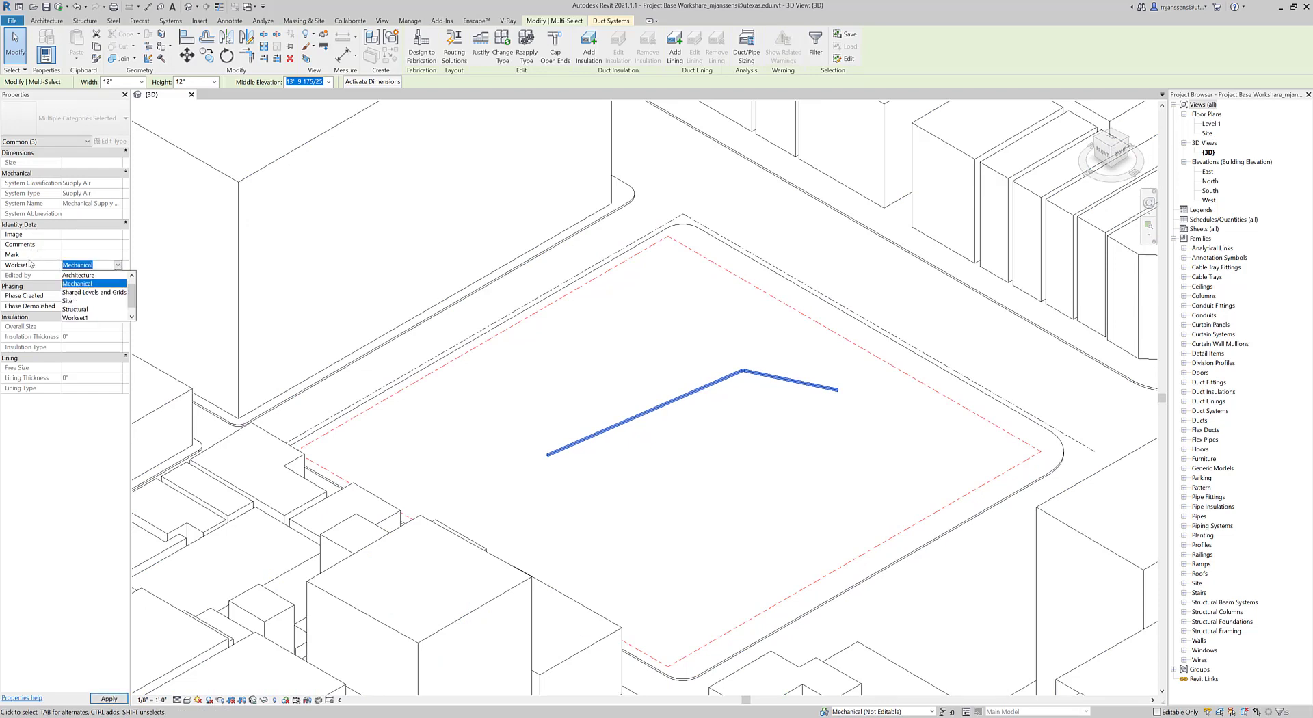
pyautogui.click(177, 303)
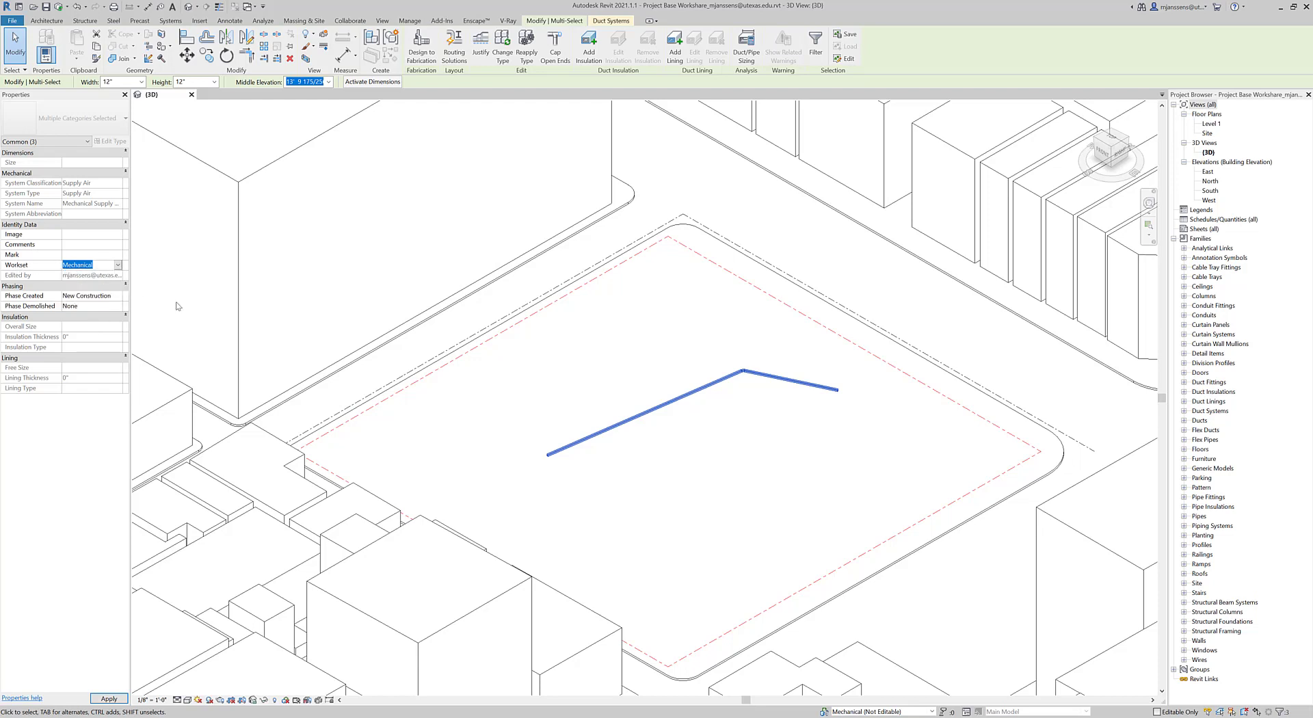
pyautogui.click(725, 471)
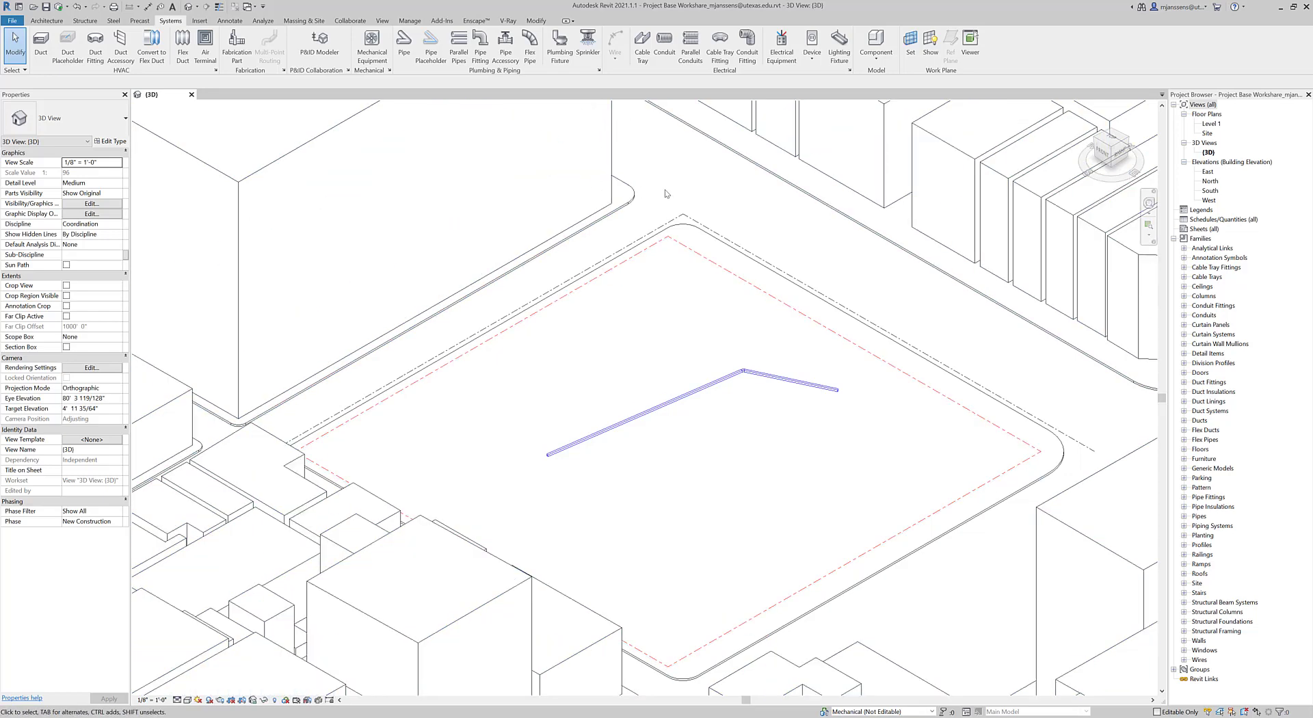
pyautogui.press('Tab')
pyautogui.click(731, 382)
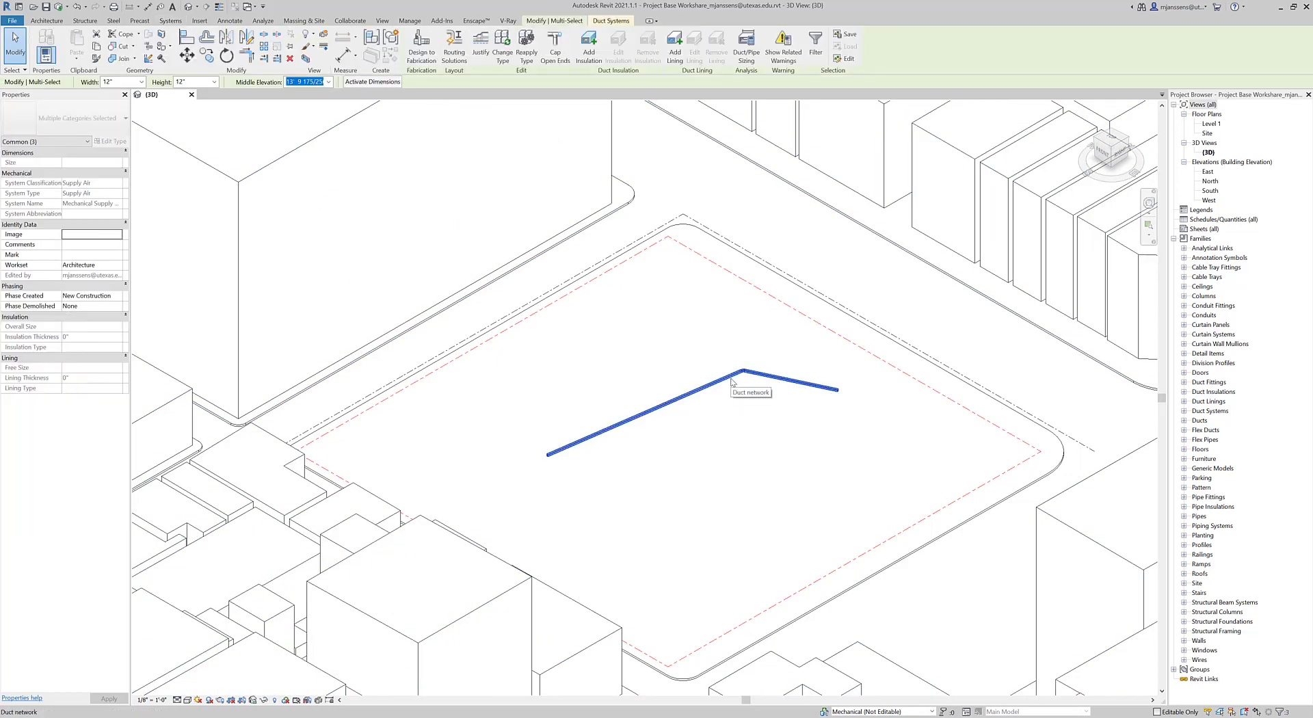
# Step: Delete the selected duct network and set Architecture as the active workset
pyautogui.press('Delete')
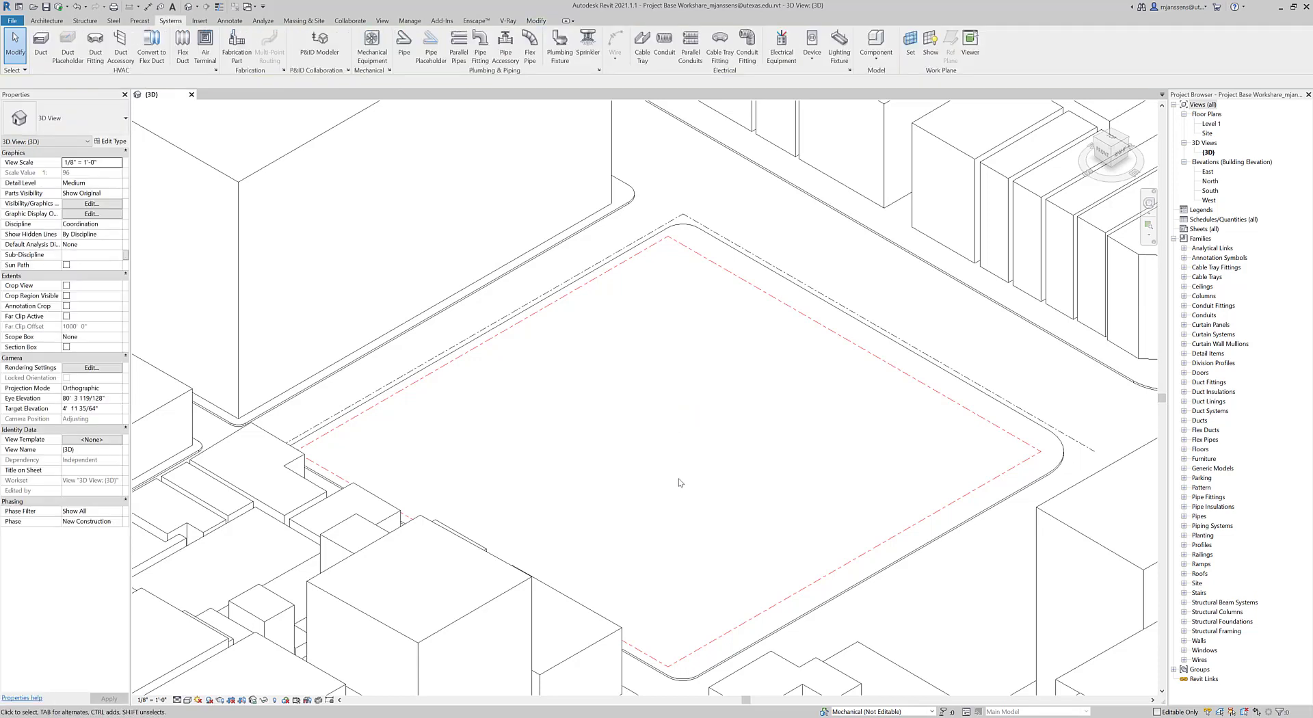
pyautogui.click(350, 20)
pyautogui.click(181, 45)
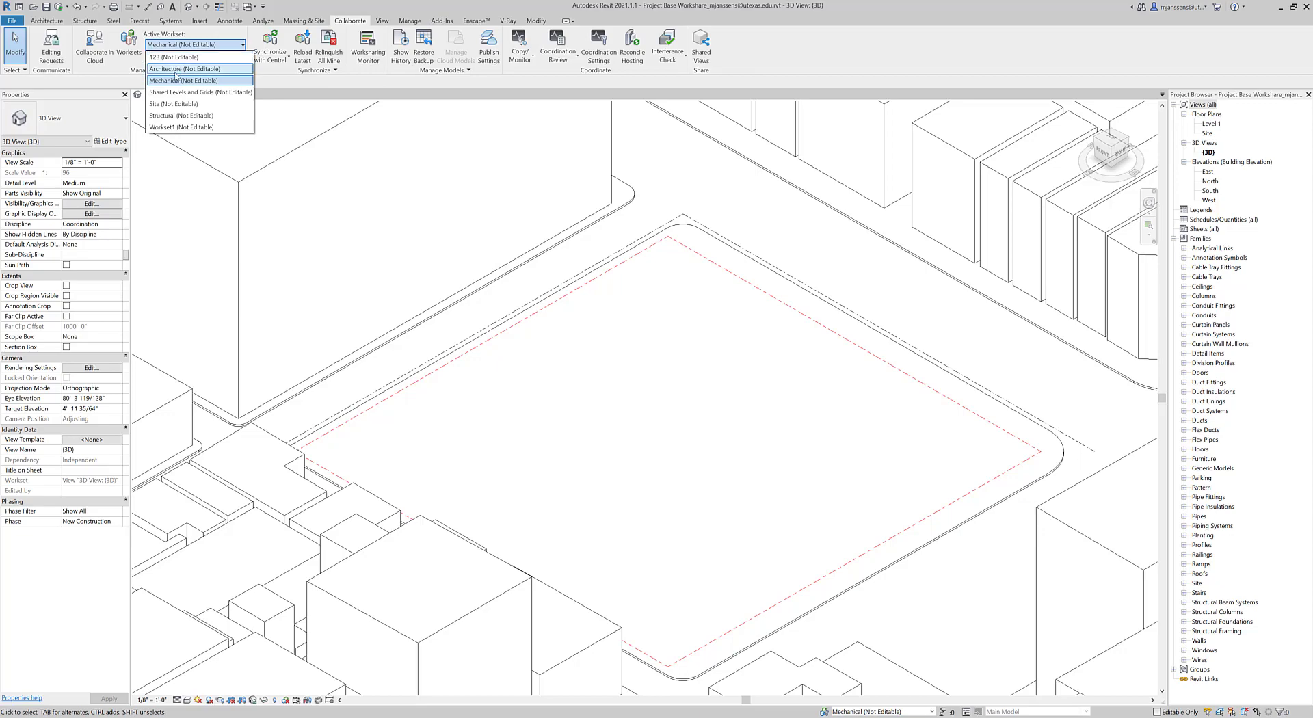
pyautogui.click(176, 69)
# Step: Gray out the graphics of all inactive worksets in the 3D view
pyautogui.scroll(-6, 589, 373)
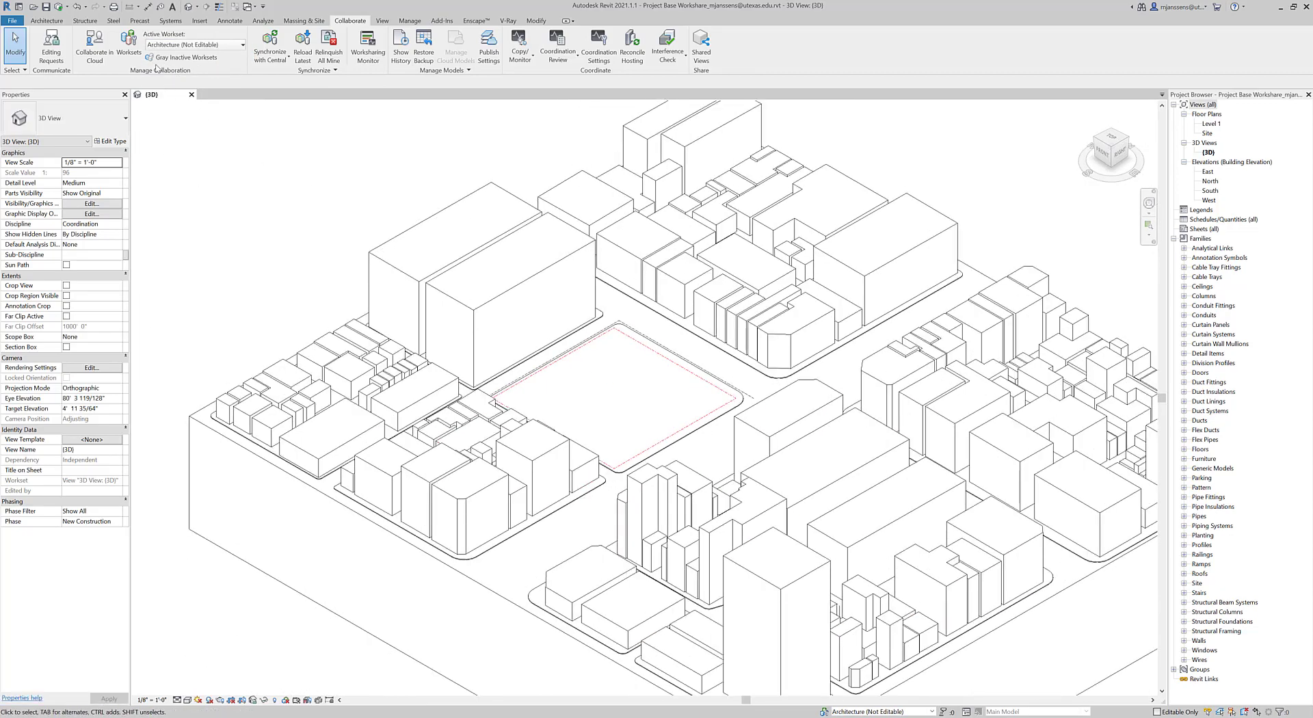
pyautogui.click(186, 57)
pyautogui.moveTo(831, 501); pyautogui.dragTo(820, 505, button='middle')
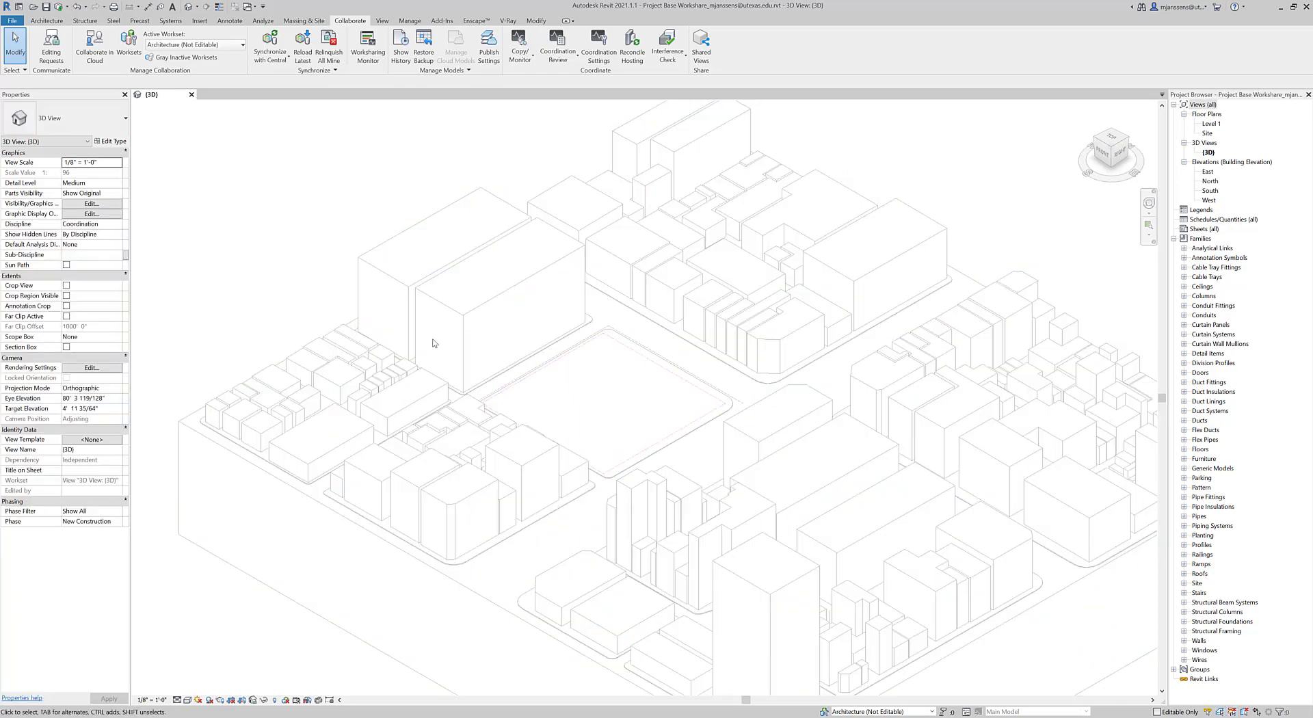
# Step: Draw a rectangle of architectural Generic - 8" walls, about 72 by 48 ft, inside the empty site's property boundary
pyautogui.click(46, 20)
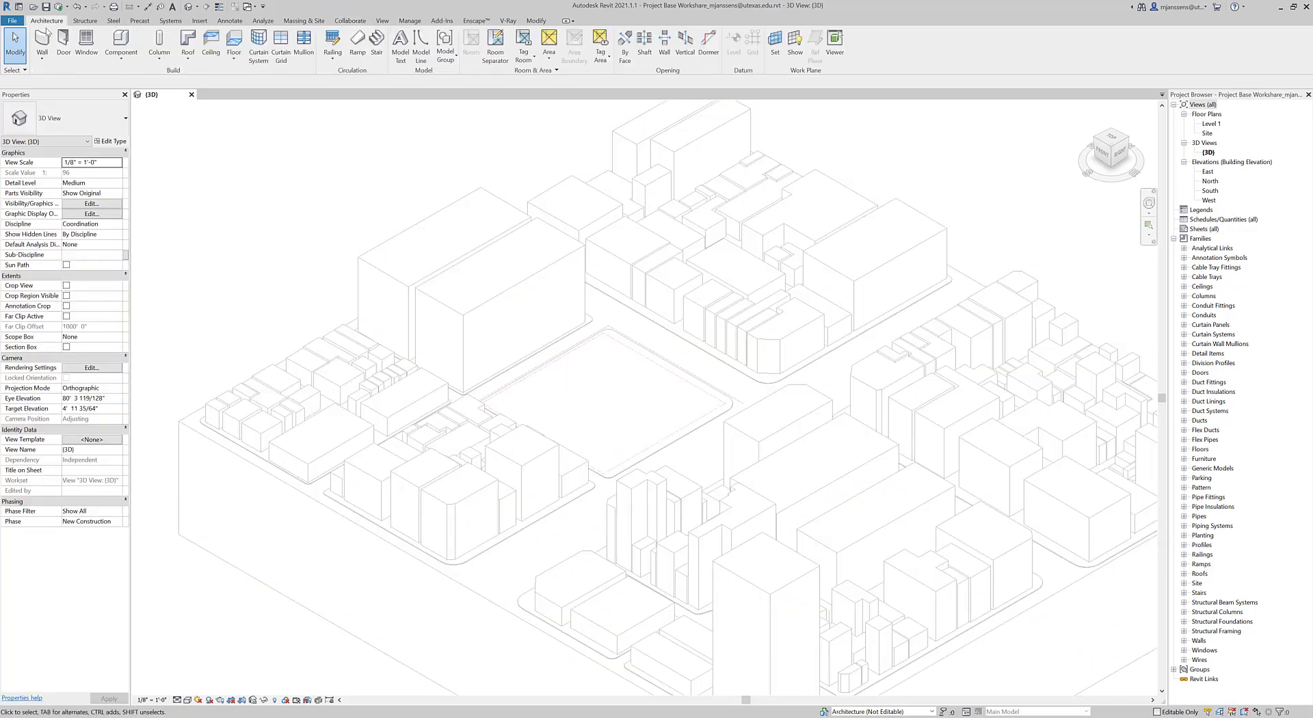
pyautogui.click(43, 60)
pyautogui.click(65, 77)
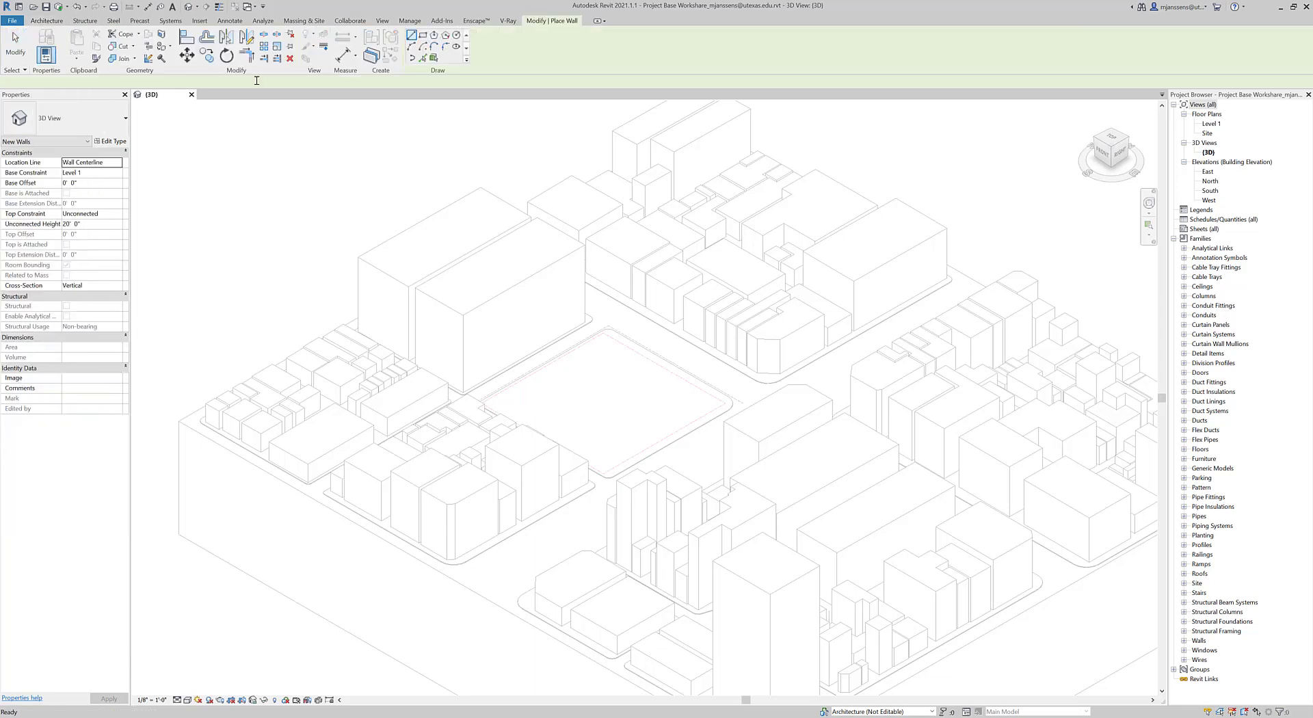
pyautogui.click(422, 34)
pyautogui.click(607, 381)
pyautogui.click(618, 426)
pyautogui.scroll(3, 619, 479)
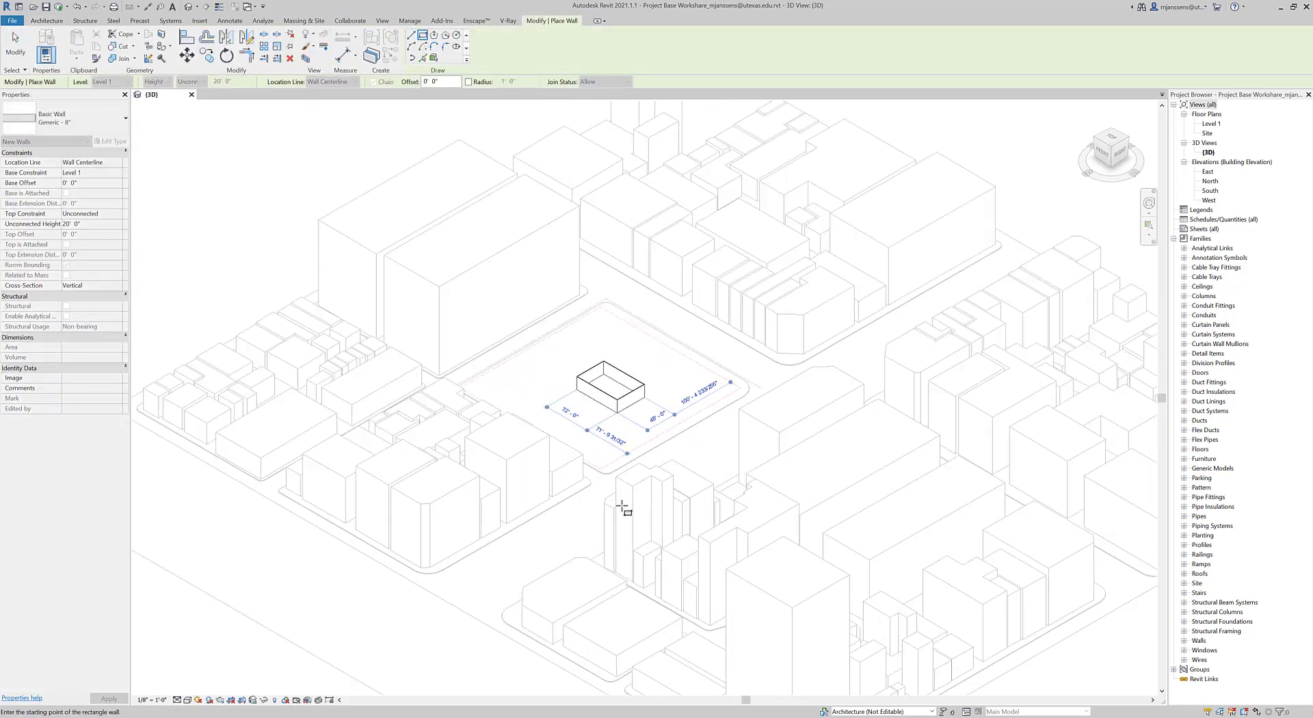
pyautogui.press('Escape')
pyautogui.press('Escape')
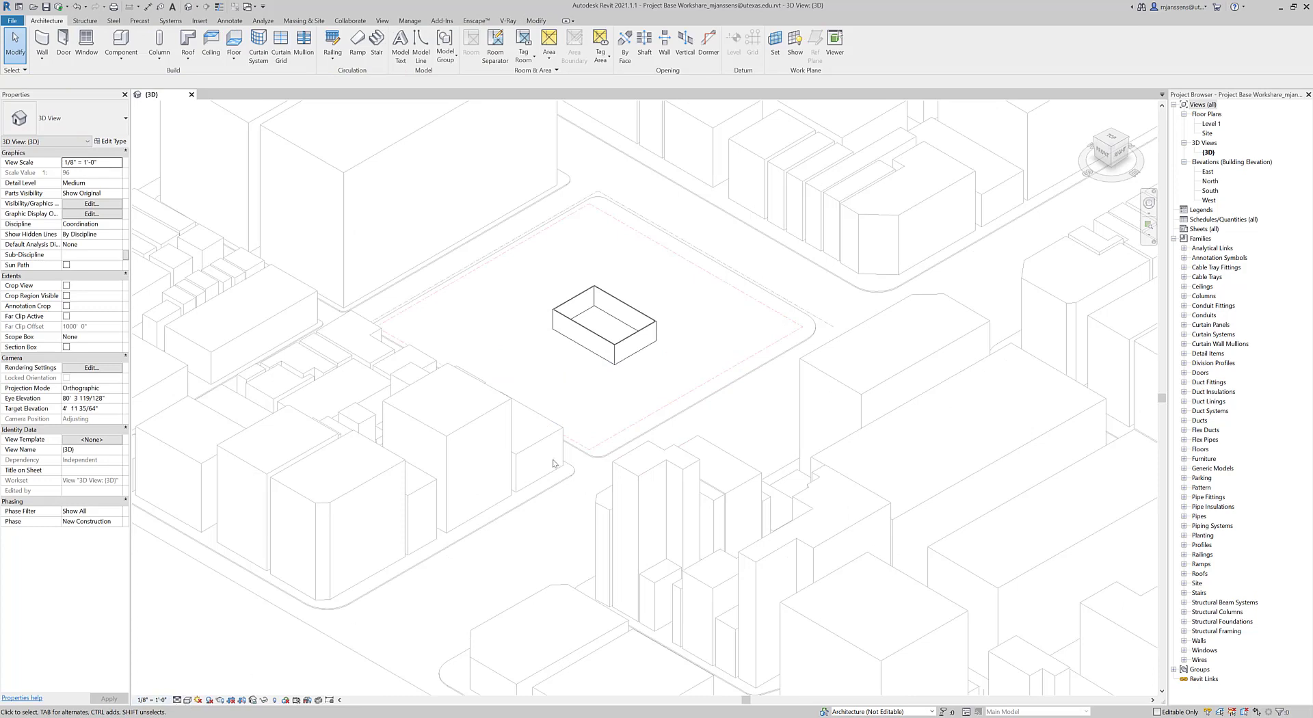
# Step: Select the whole chain of four new walls and examine their workset and editor in the properties
pyautogui.scroll(4, 615, 342)
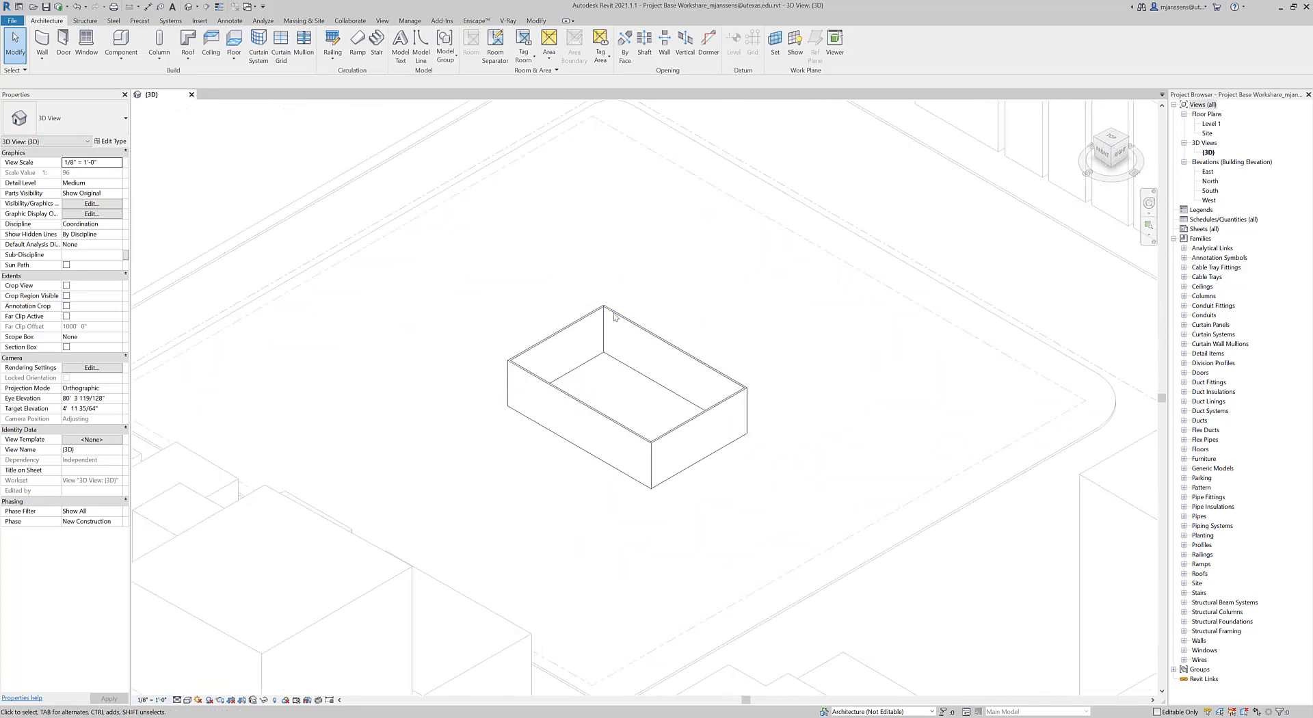
pyautogui.scroll(-2, 544, 397)
pyautogui.moveTo(542, 394); pyautogui.dragTo(584, 414, button='middle')
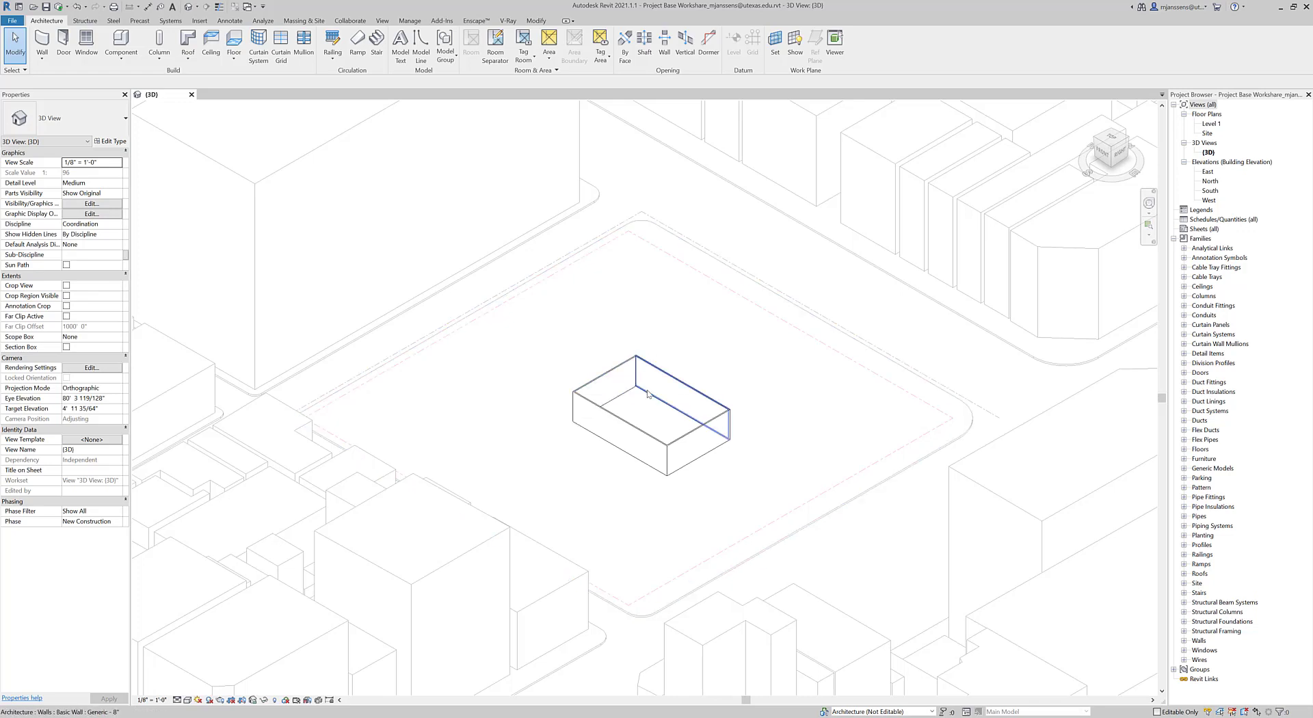
pyautogui.press('Tab')
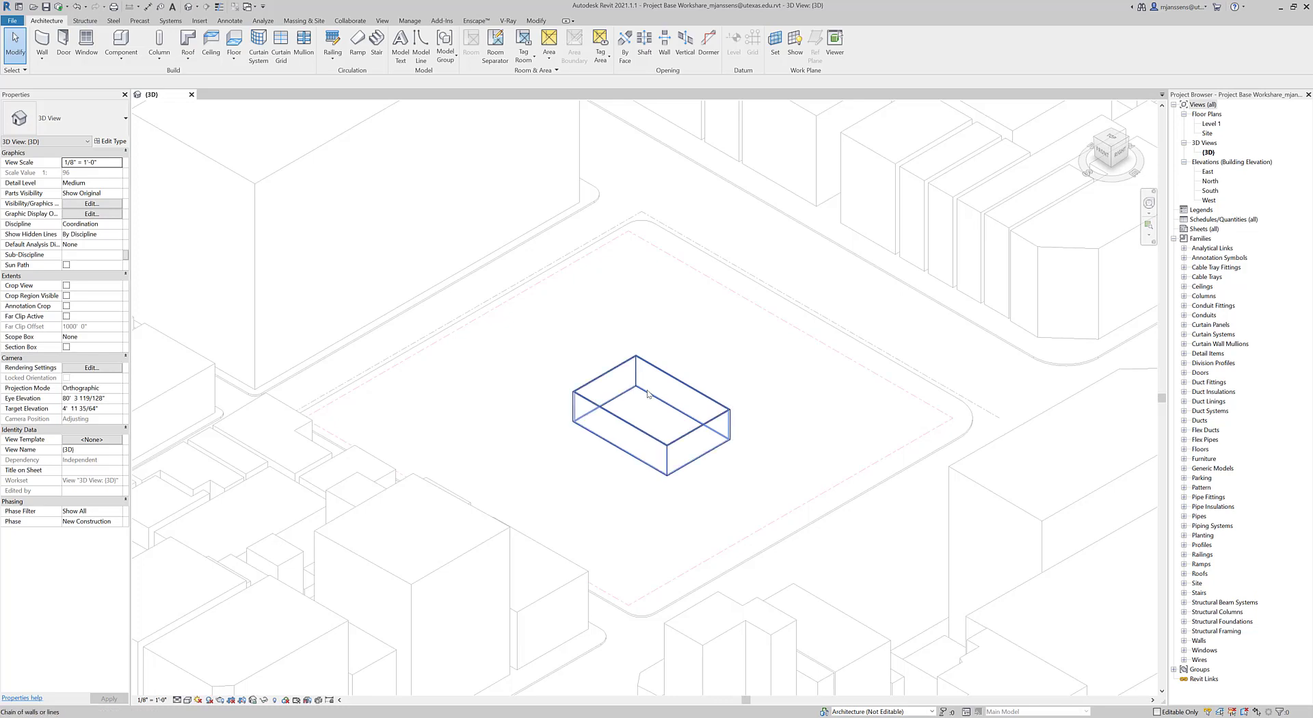
pyautogui.click(647, 394)
pyautogui.moveTo(522, 404); pyautogui.dragTo(507, 392, button='middle')
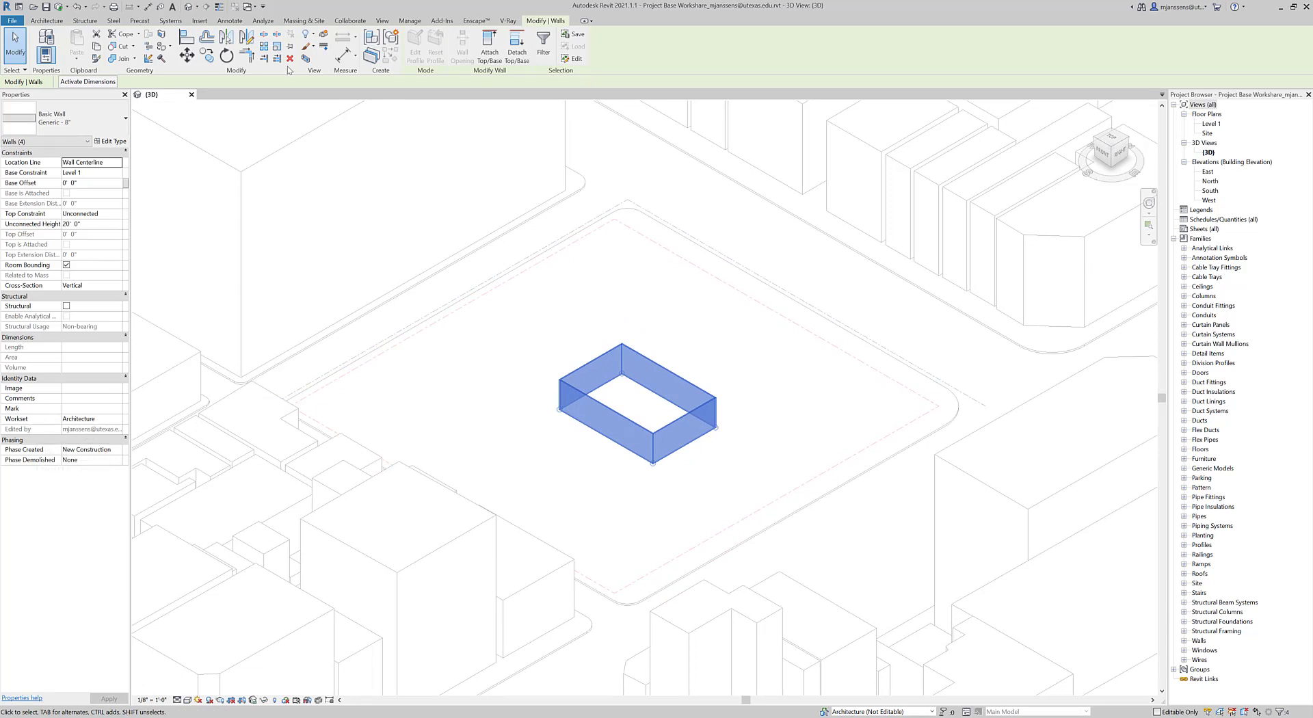
# Step: Take ownership of the Architecture workset by setting its Editable option to Yes
pyautogui.click(350, 21)
pyautogui.click(128, 43)
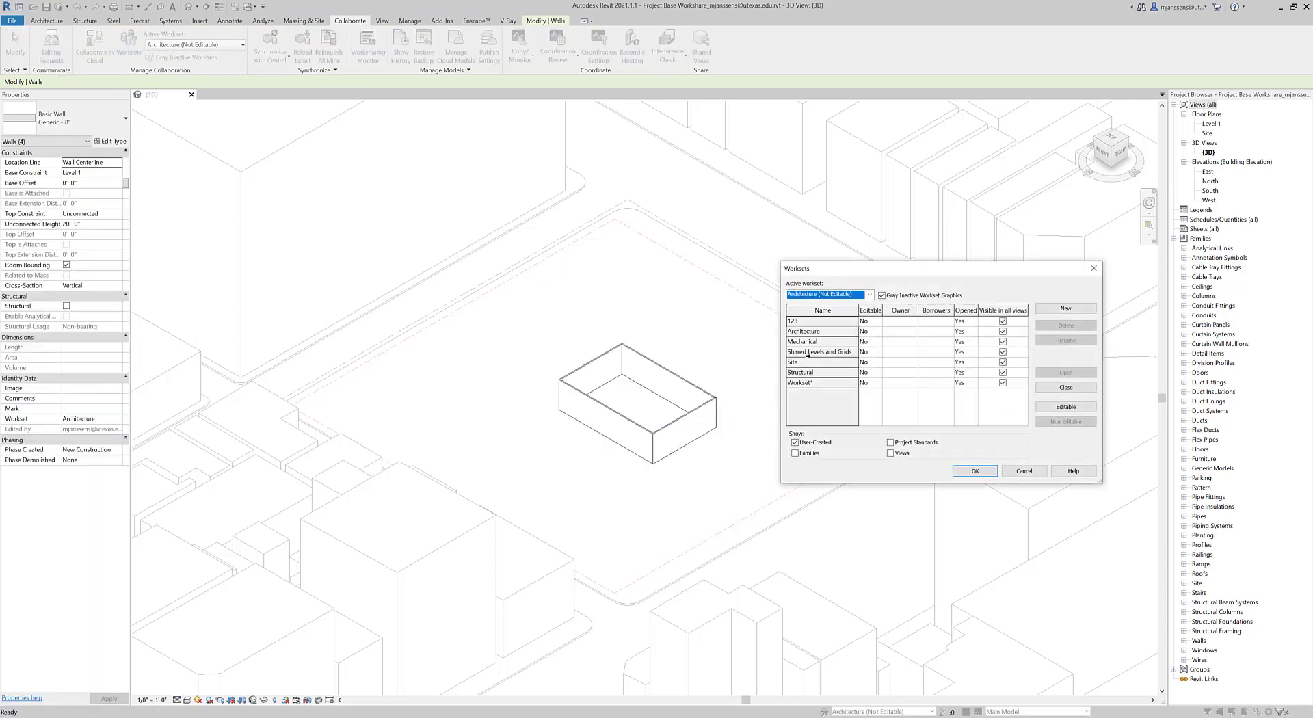
pyautogui.moveTo(904, 271); pyautogui.dragTo(967, 273)
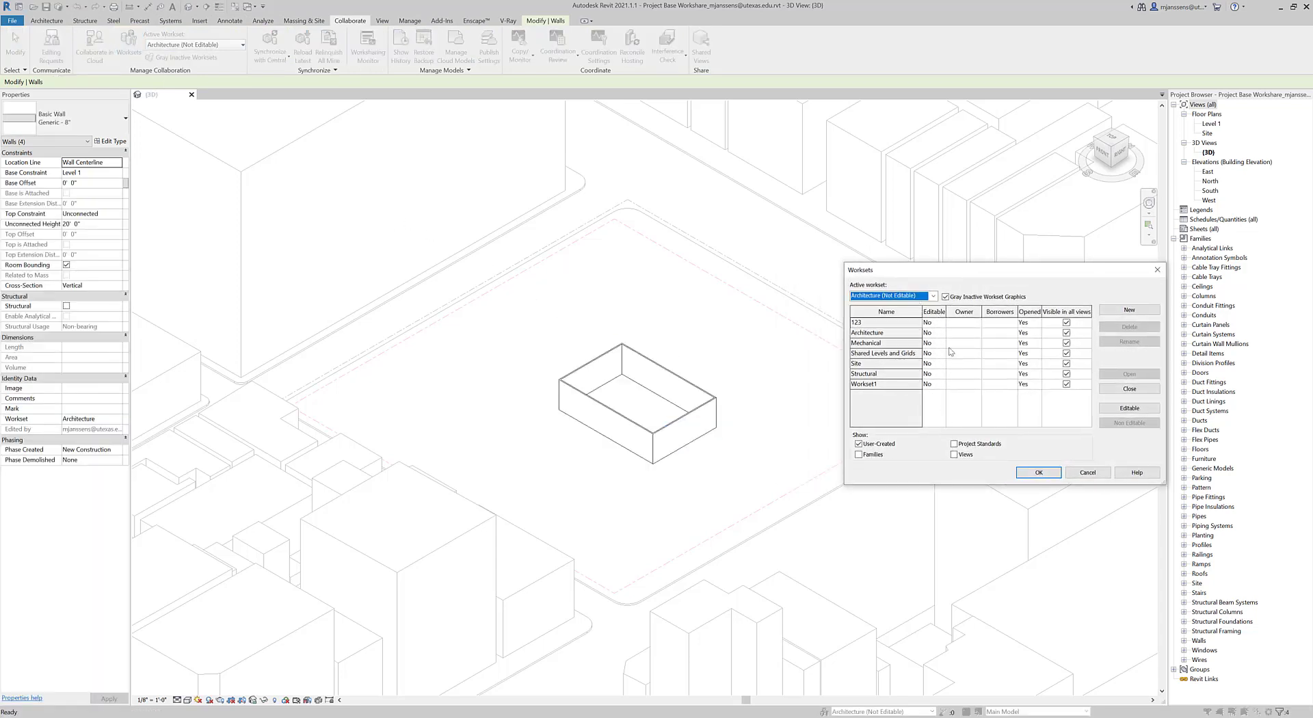
pyautogui.moveTo(936, 272); pyautogui.dragTo(942, 261)
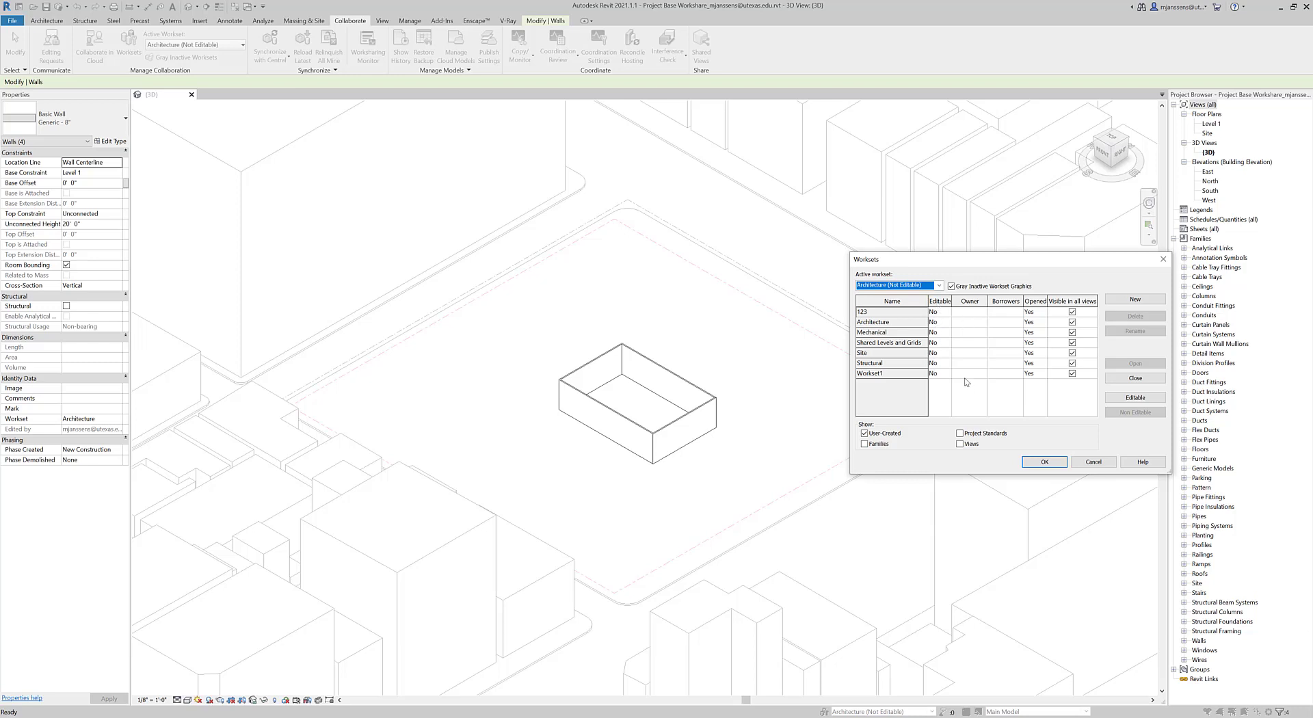
pyautogui.click(944, 323)
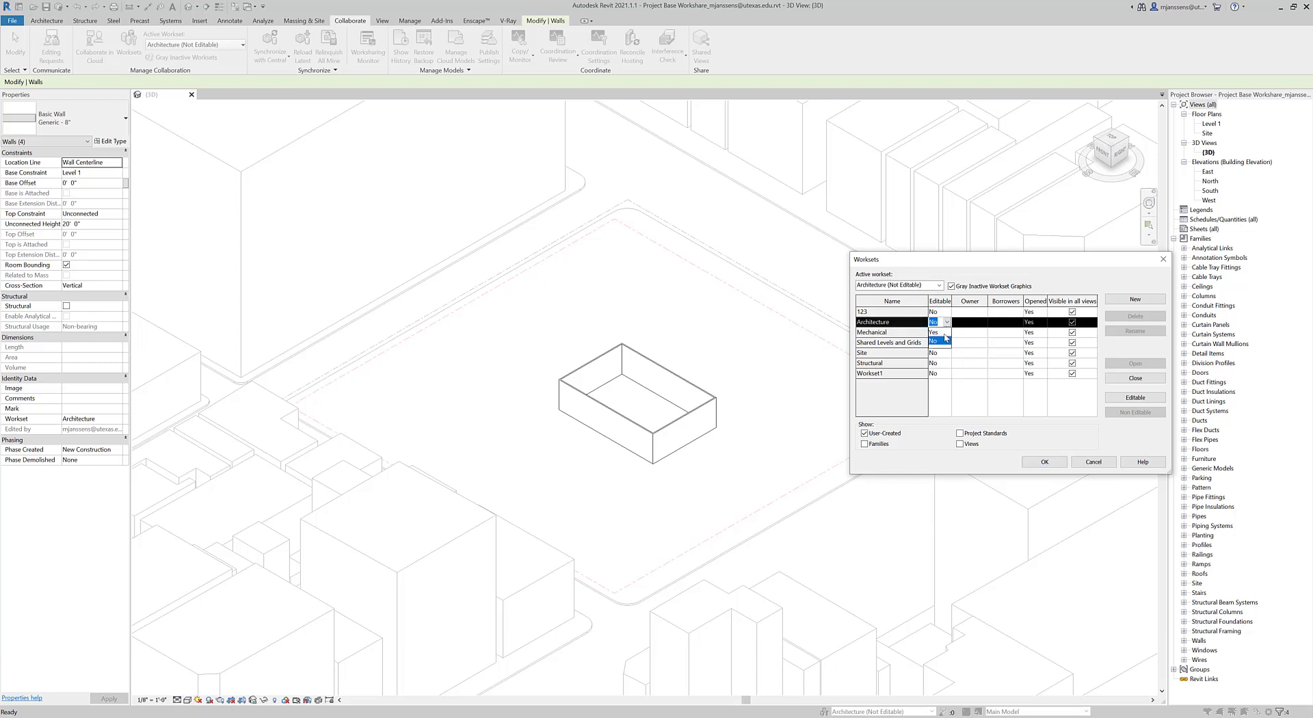
pyautogui.click(938, 332)
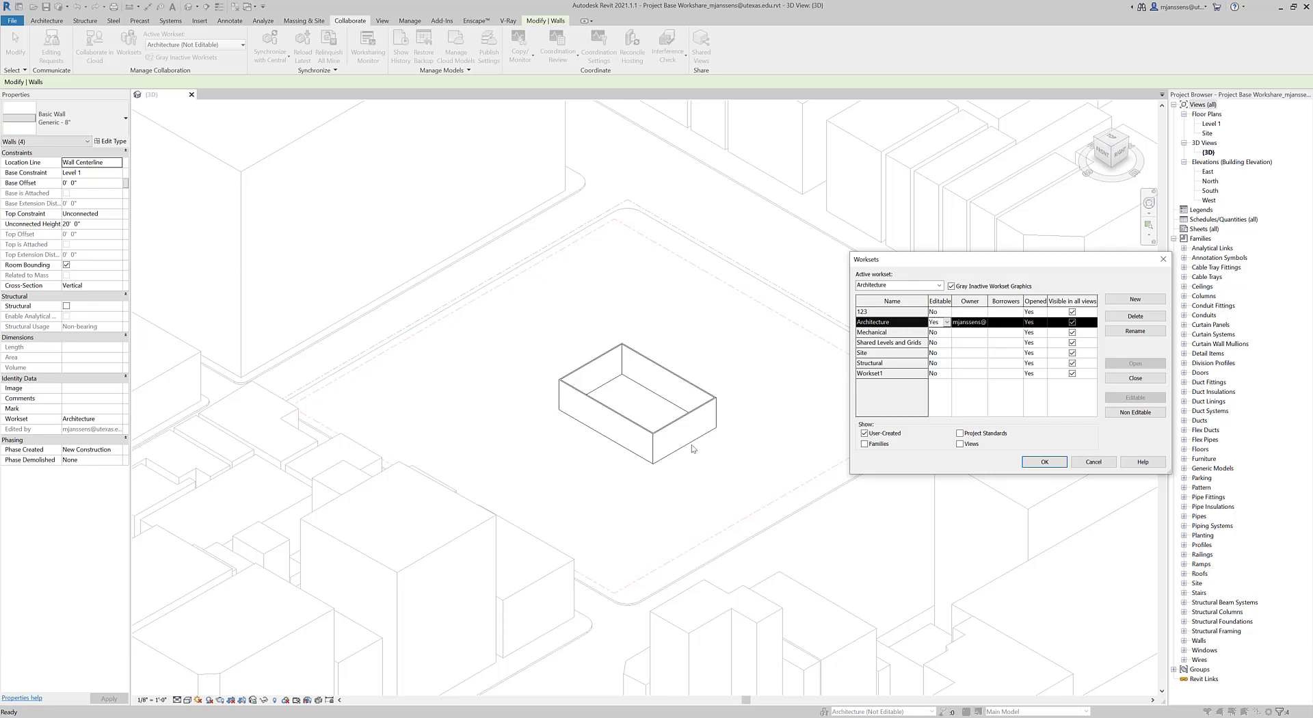
pyautogui.click(1042, 463)
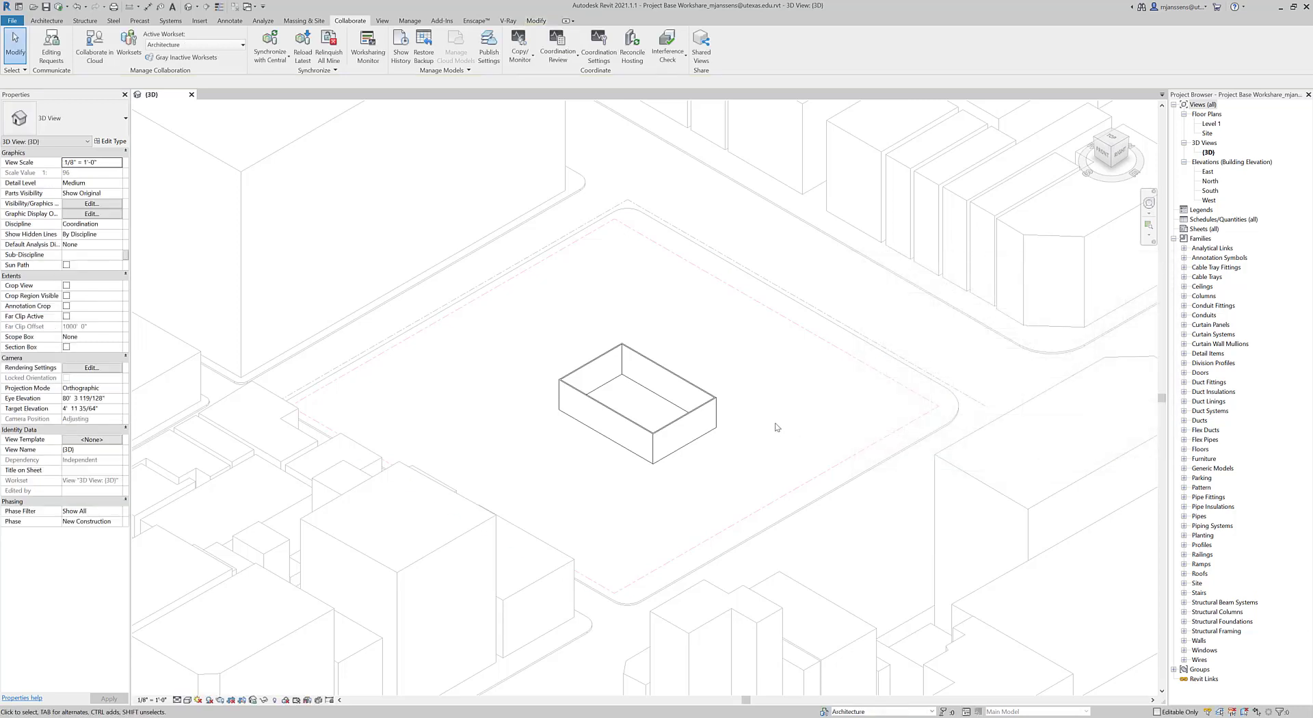
# Step: Release ownership of the Architecture workset by setting its Editable option to No
pyautogui.click(130, 50)
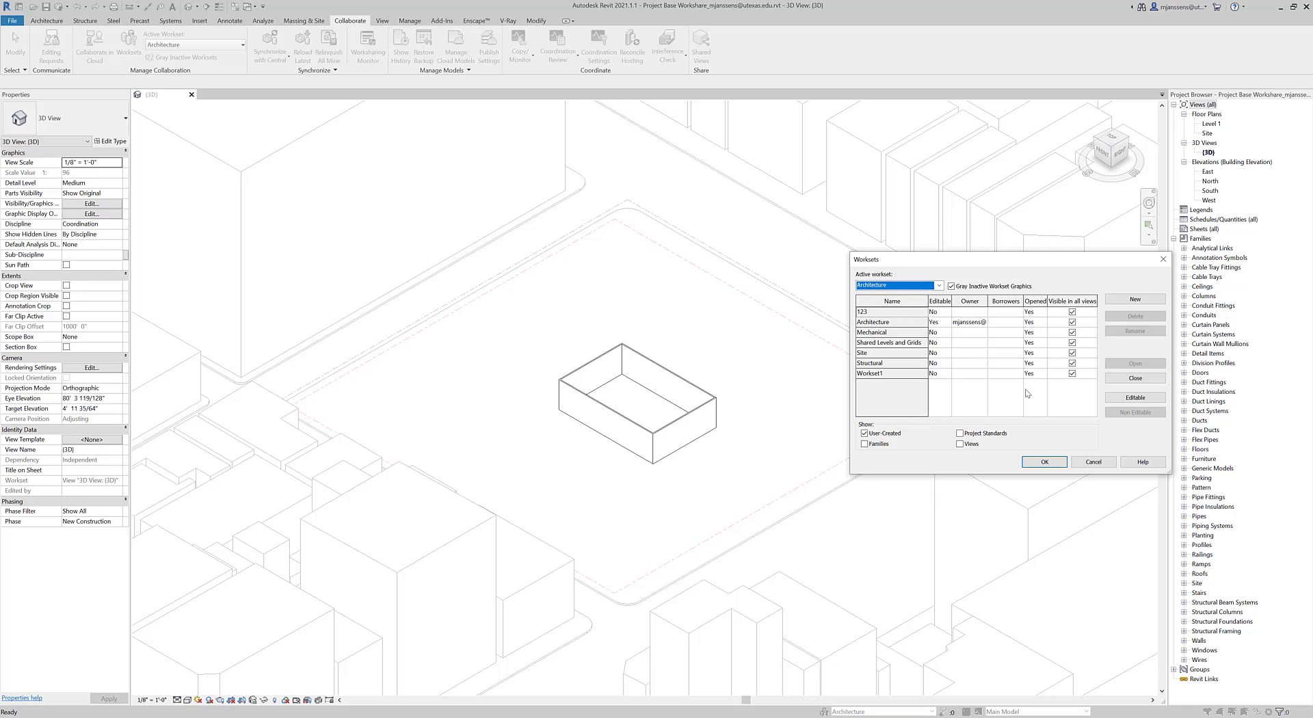
pyautogui.click(948, 323)
pyautogui.click(941, 340)
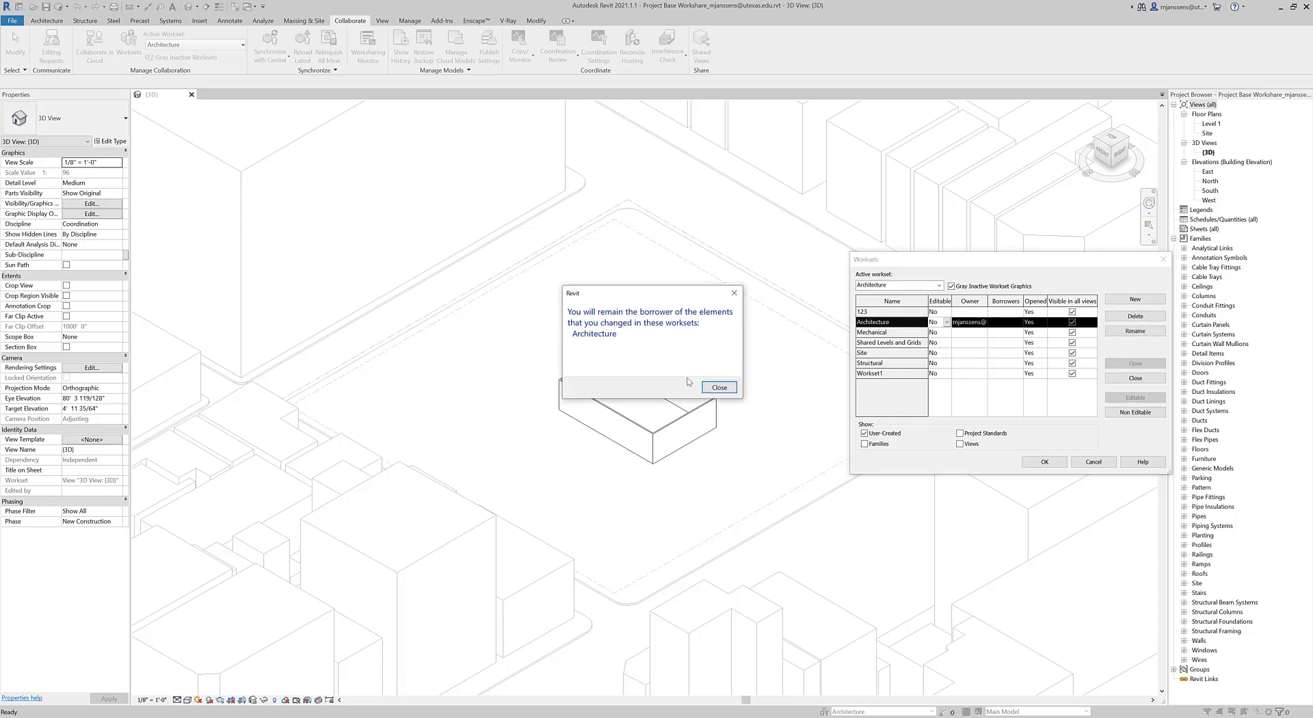
pyautogui.click(718, 387)
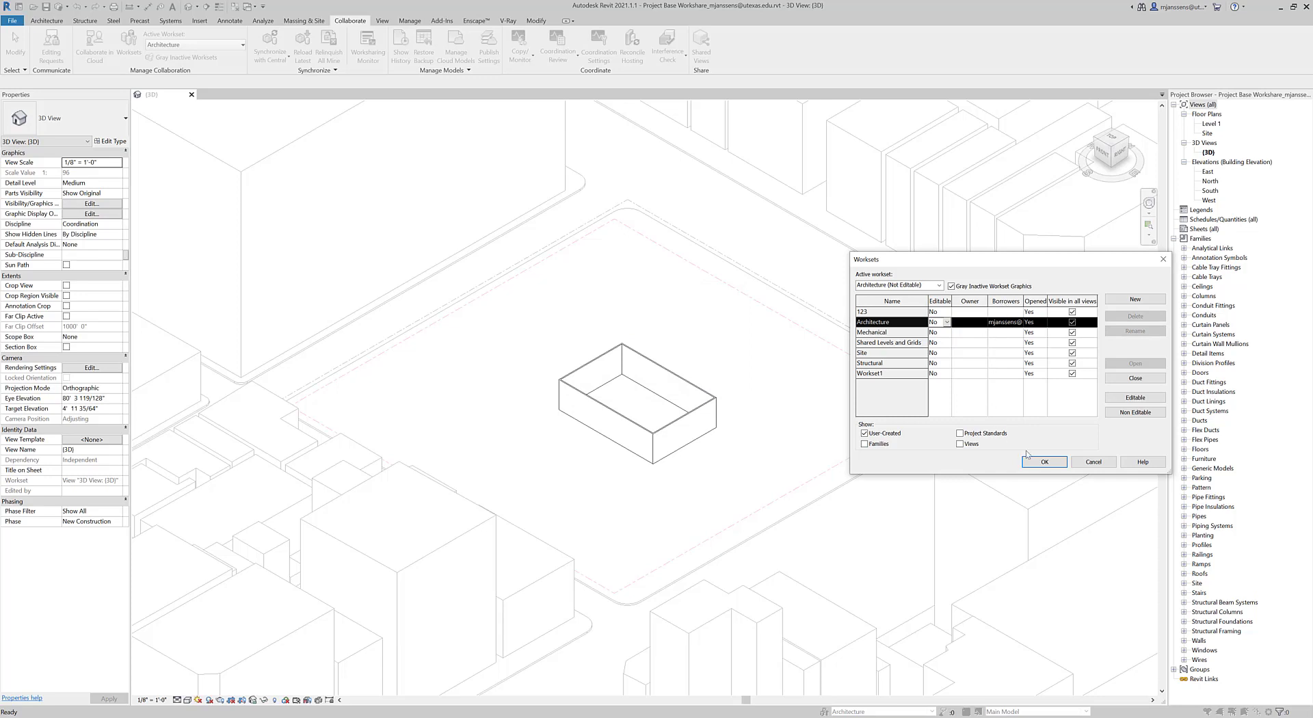
pyautogui.click(1044, 462)
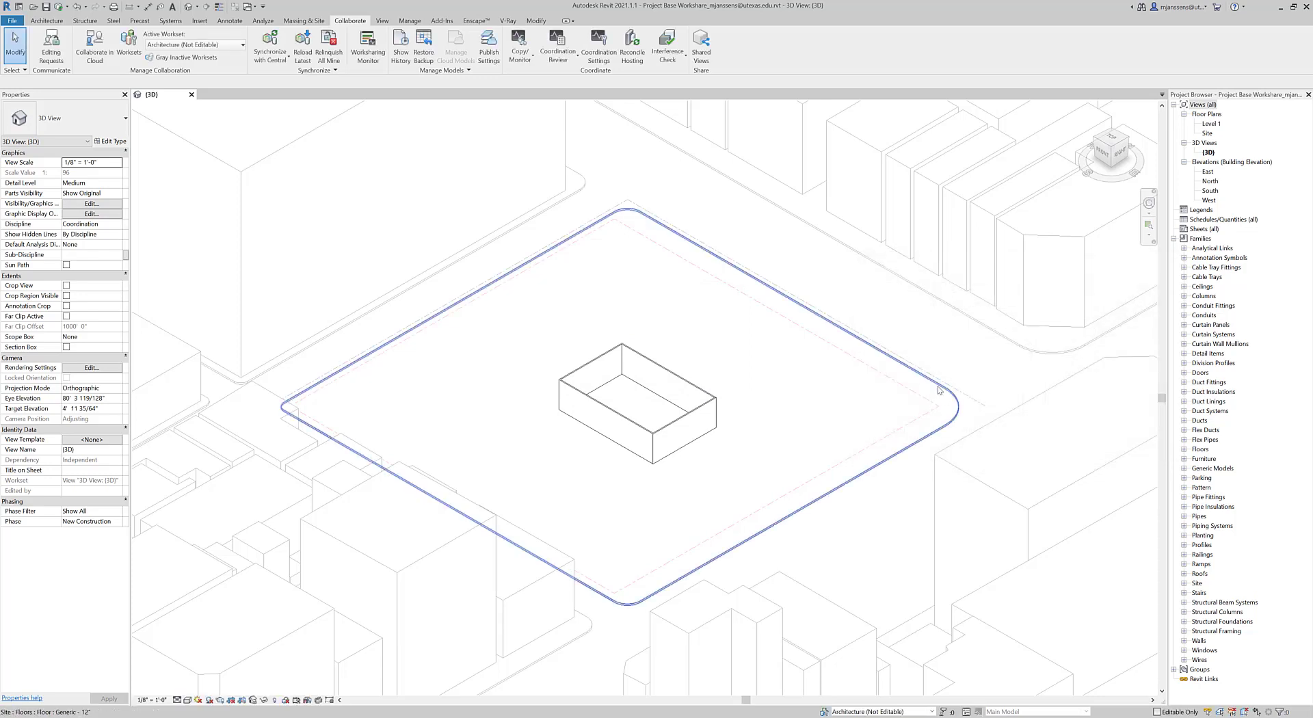
# Step: Make the site floor beneath the walls editable and move it slightly down and to the right in the 3D view
pyautogui.click(940, 397)
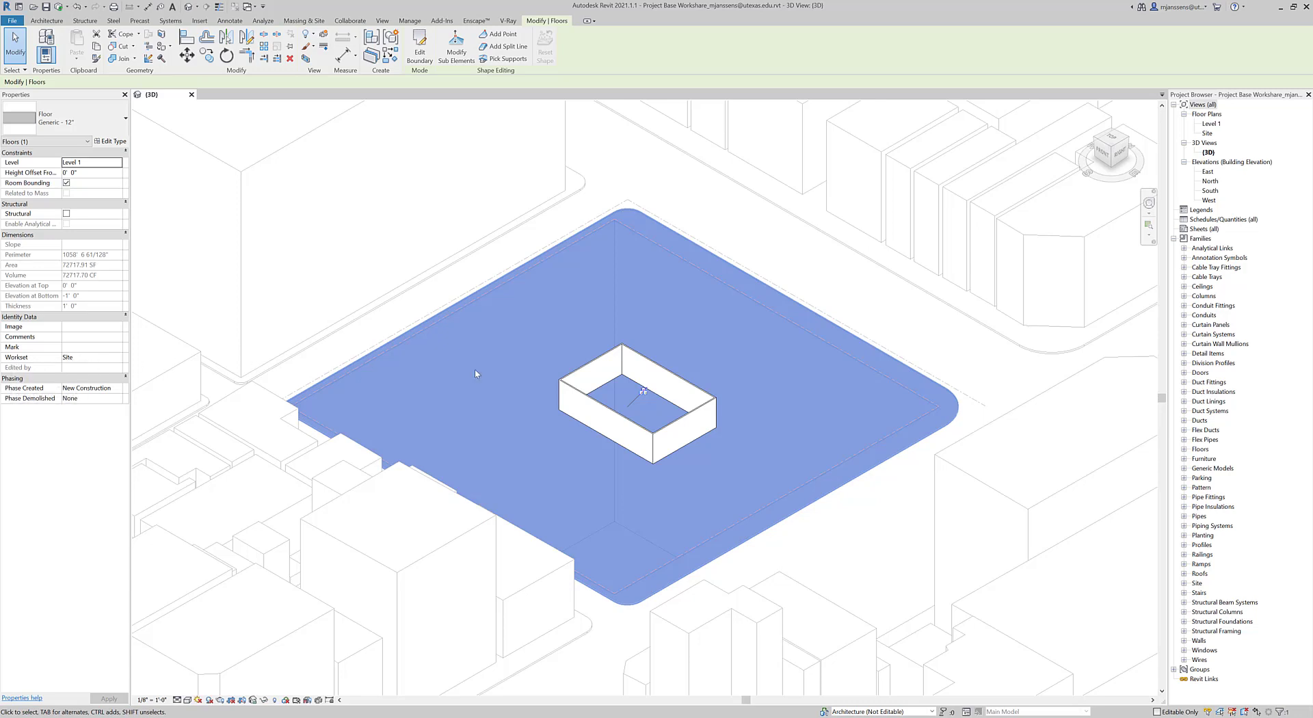
pyautogui.click(644, 393)
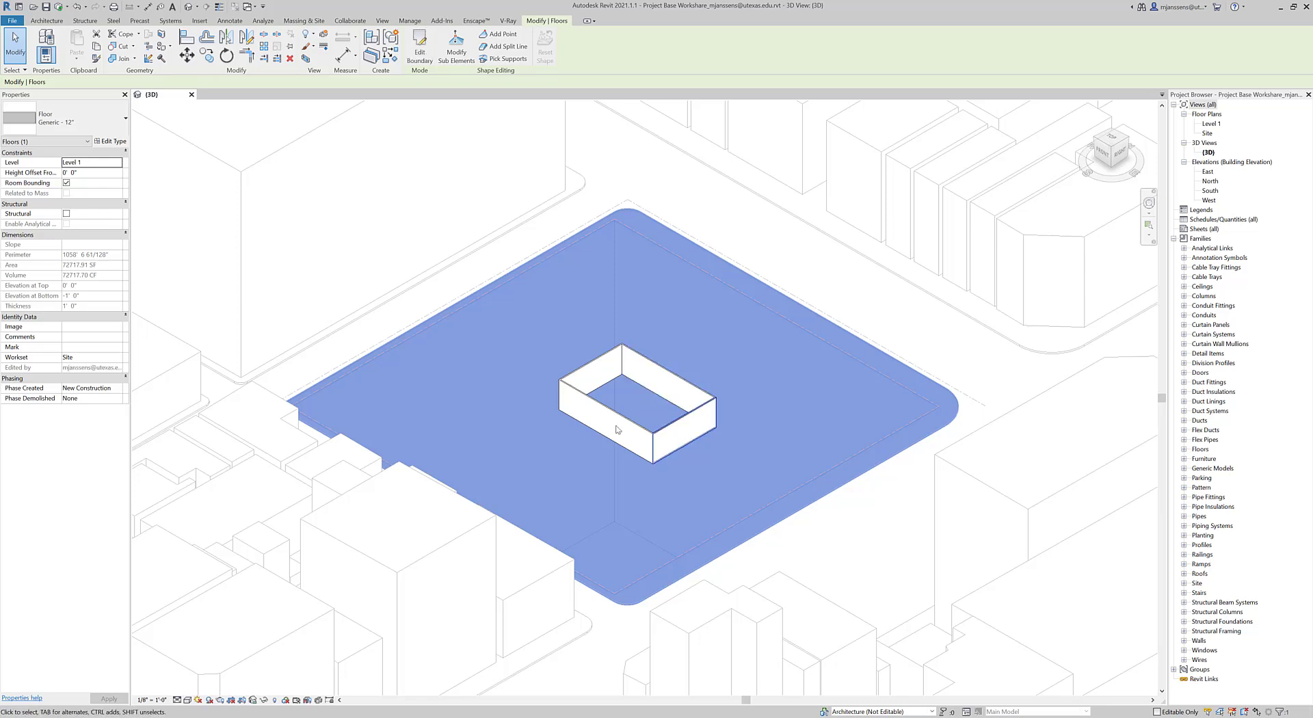
pyautogui.moveTo(926, 376); pyautogui.dragTo(943, 395)
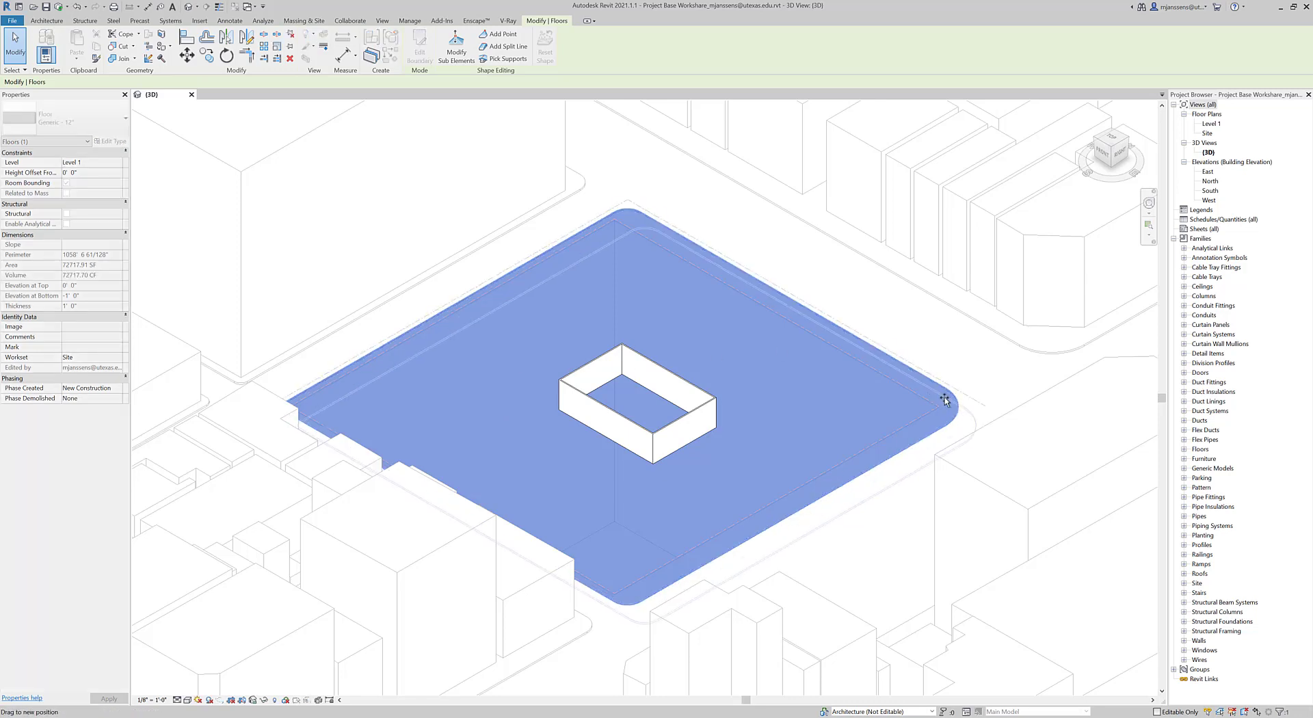
# Step: Review the project's worksets to check who is borrowing elements from the Site workset
pyautogui.click(351, 21)
pyautogui.click(138, 54)
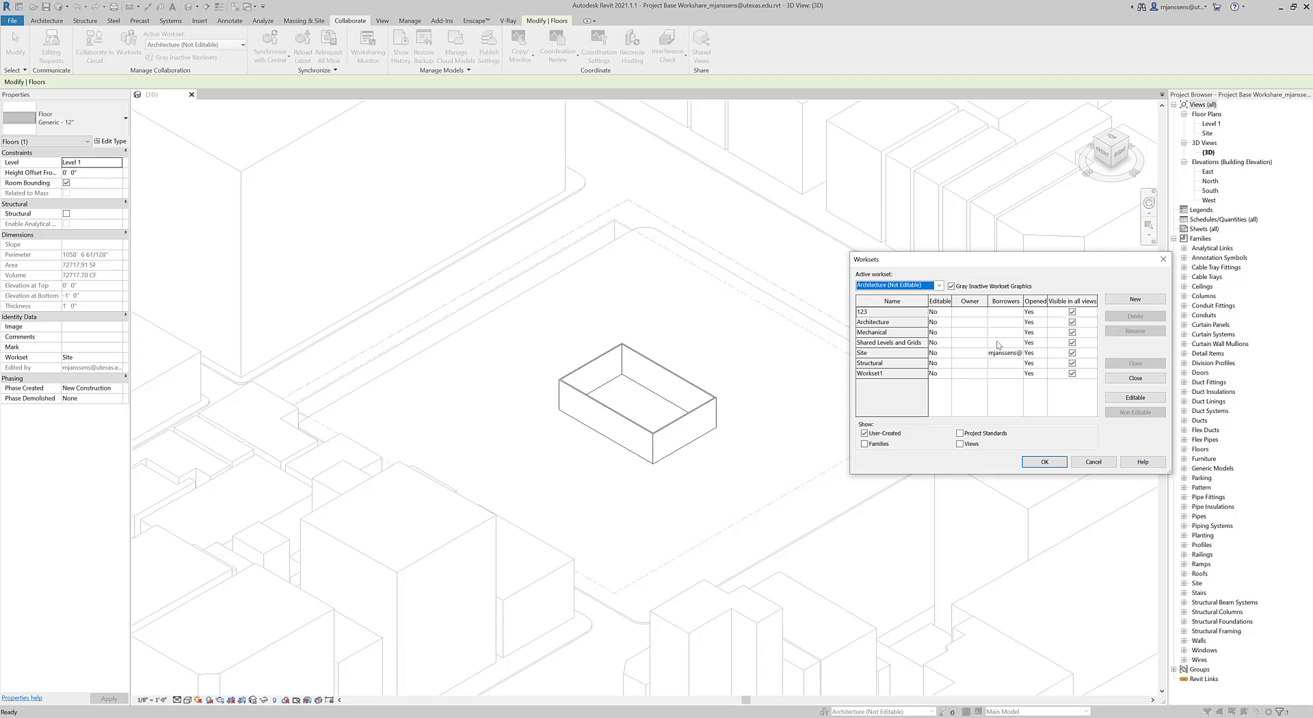
pyautogui.click(1045, 462)
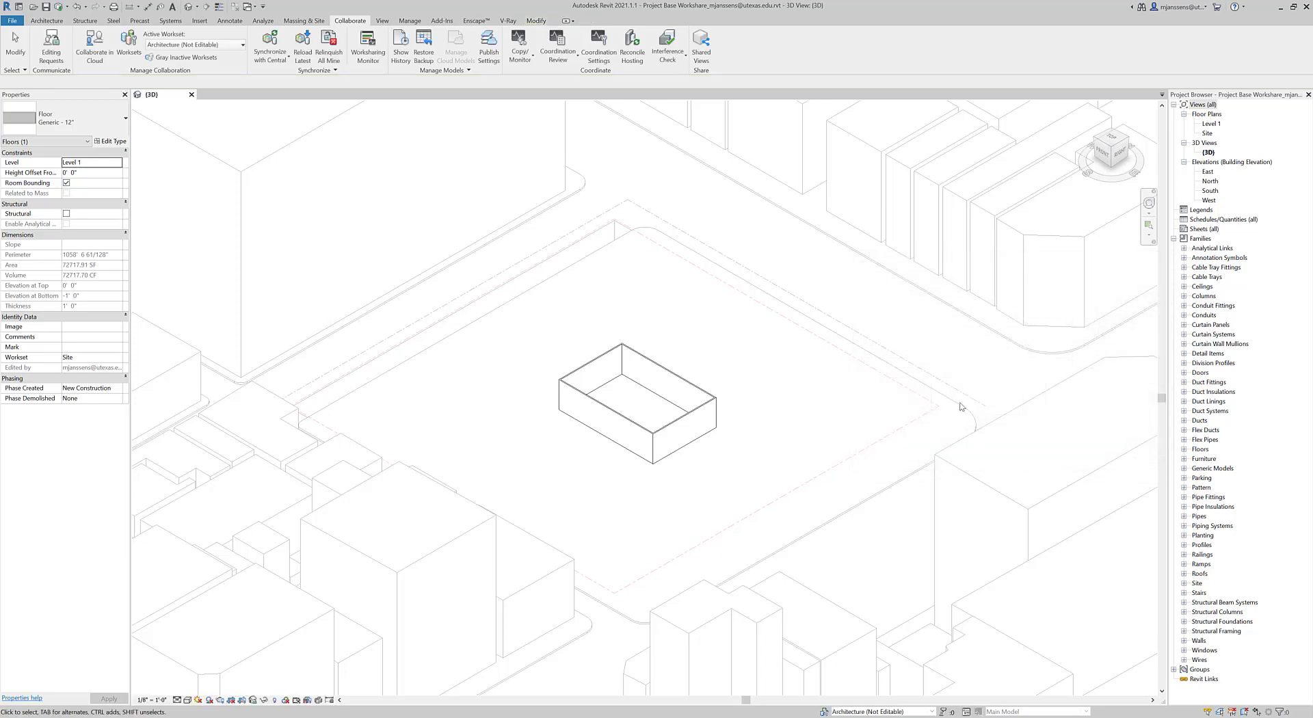
# Step: Synchronize with the central model Project Base Workshare.rvt, relinquishing borrowed elements and saving the local file before and after
pyautogui.moveTo(804, 370); pyautogui.dragTo(794, 371, button='middle')
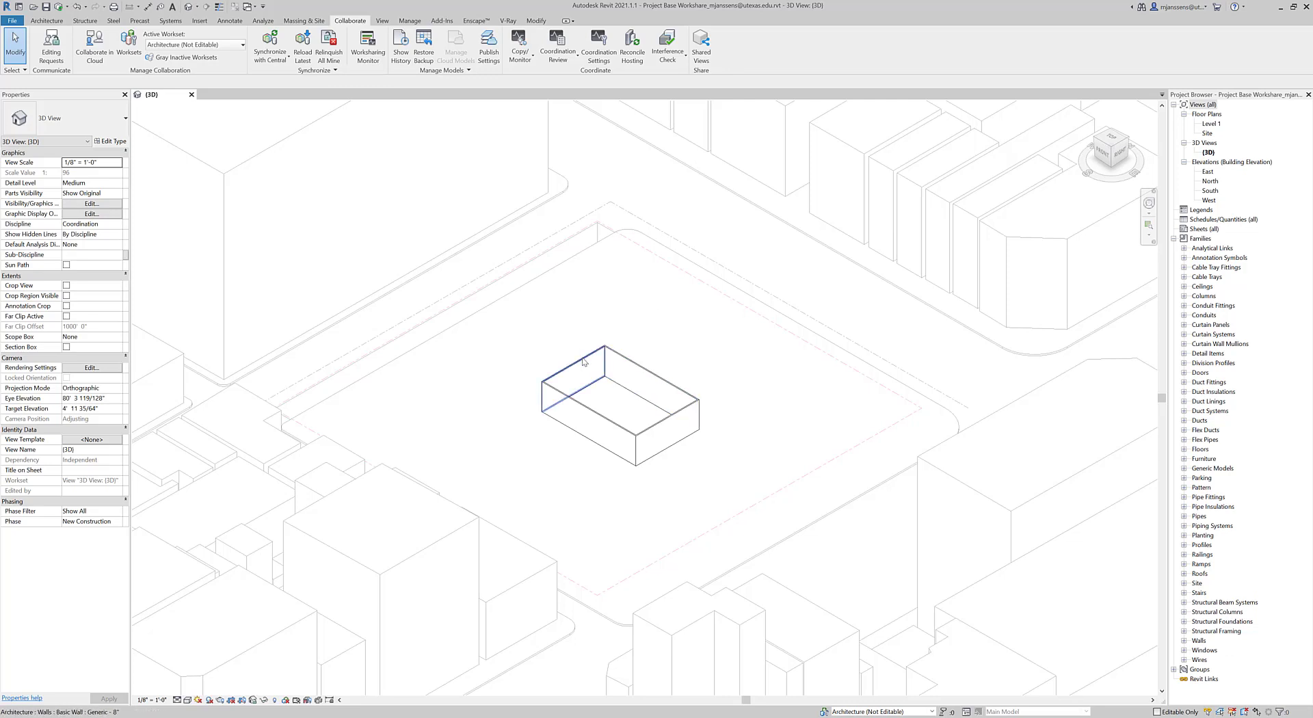
pyautogui.moveTo(601, 327); pyautogui.dragTo(595, 329, button='middle')
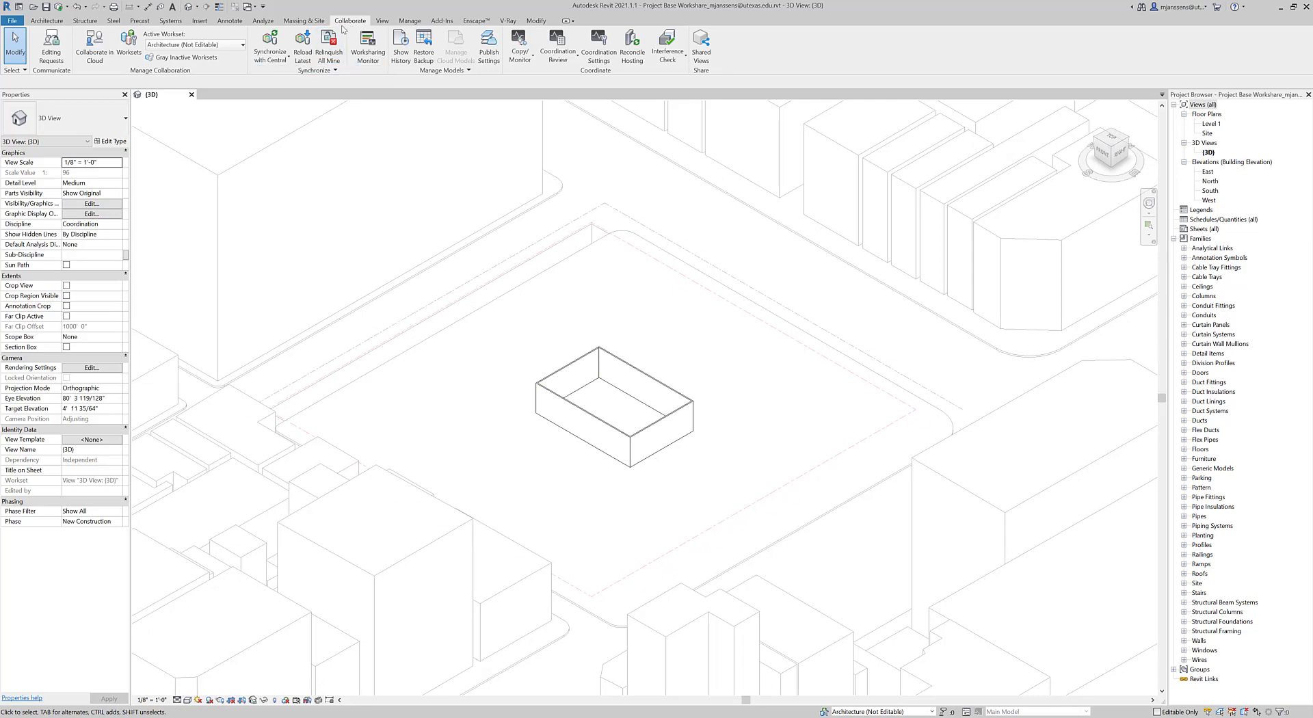
pyautogui.click(276, 59)
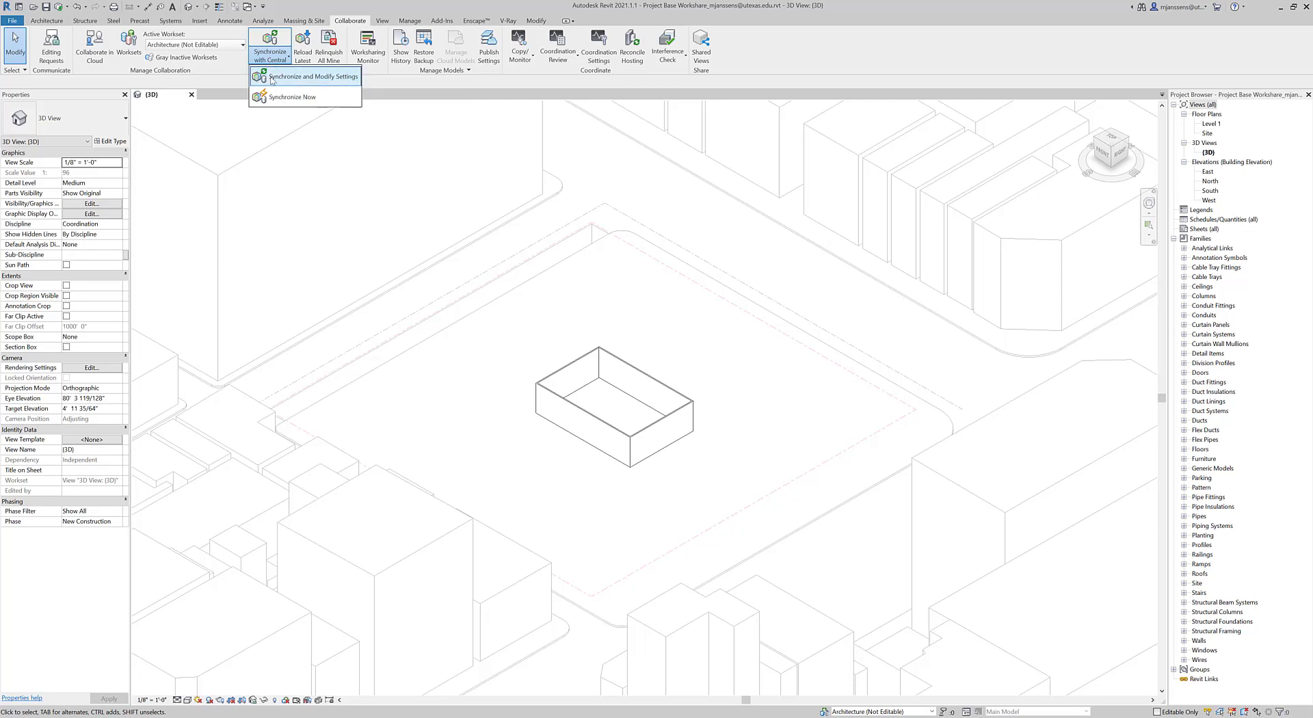
pyautogui.click(303, 76)
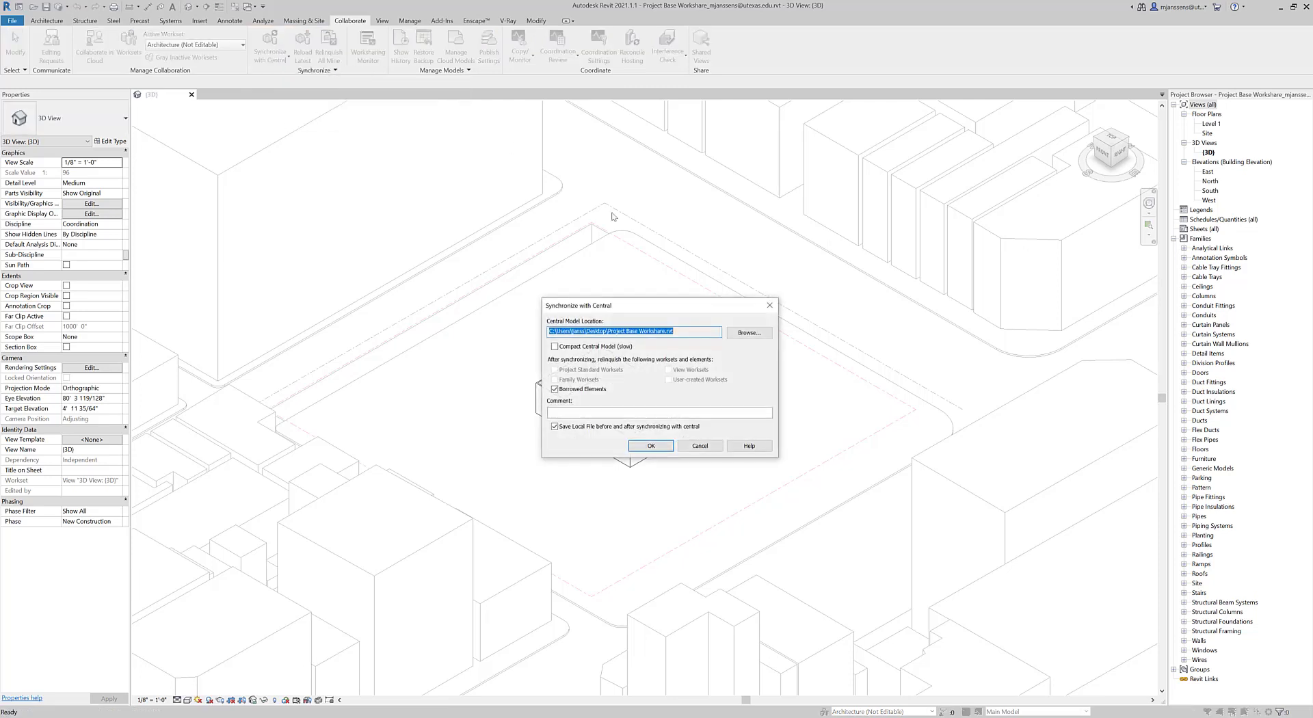
pyautogui.moveTo(669, 308); pyautogui.dragTo(876, 326)
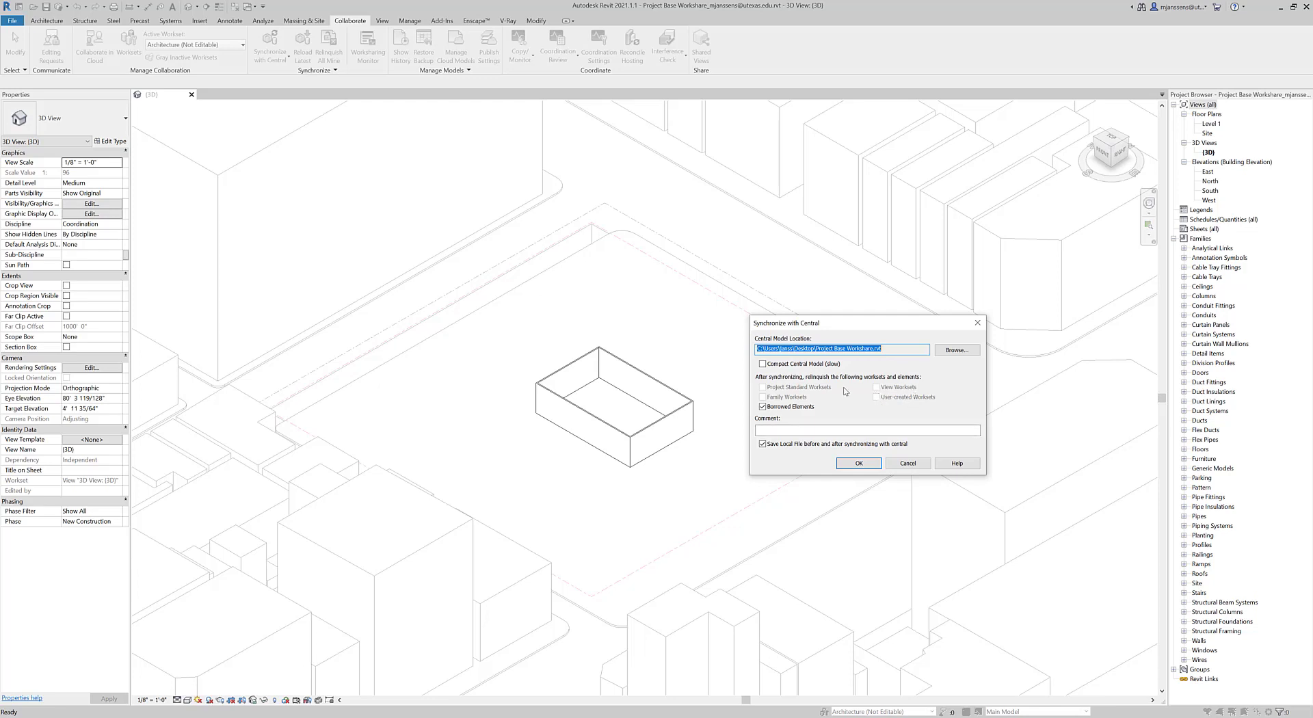
pyautogui.moveTo(806, 322); pyautogui.dragTo(789, 322)
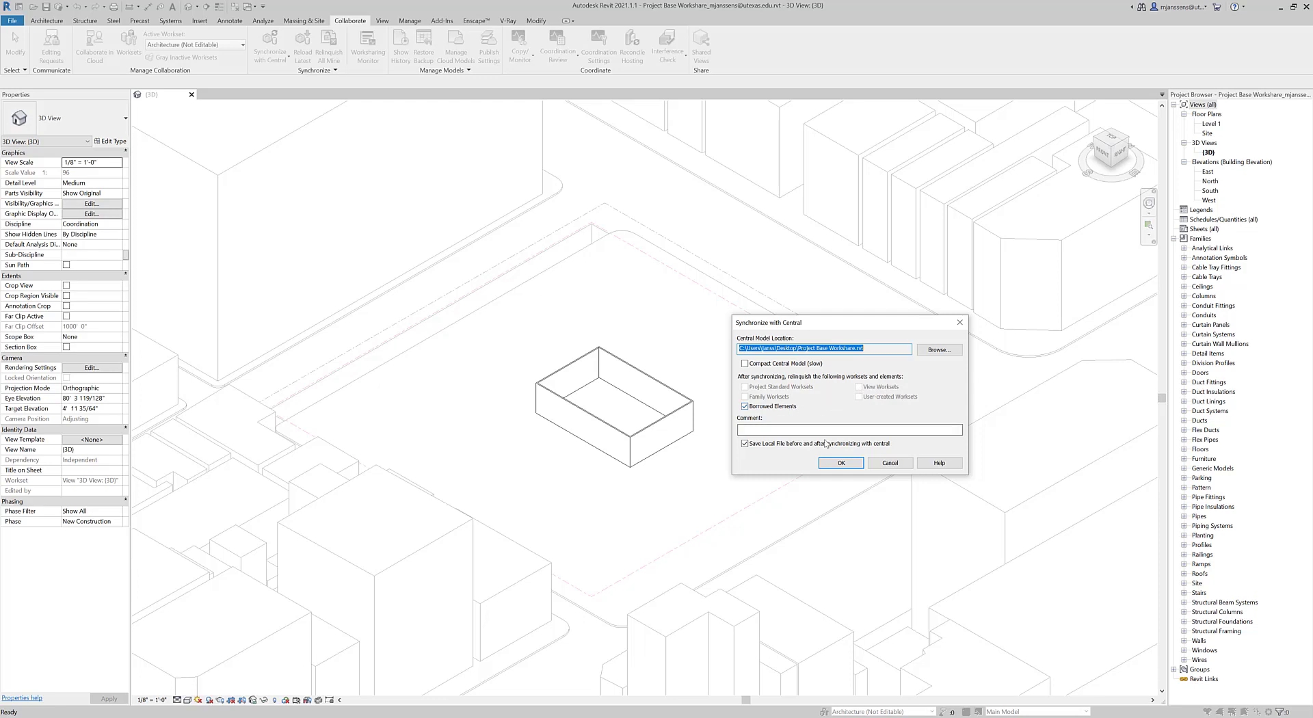
pyautogui.click(784, 430)
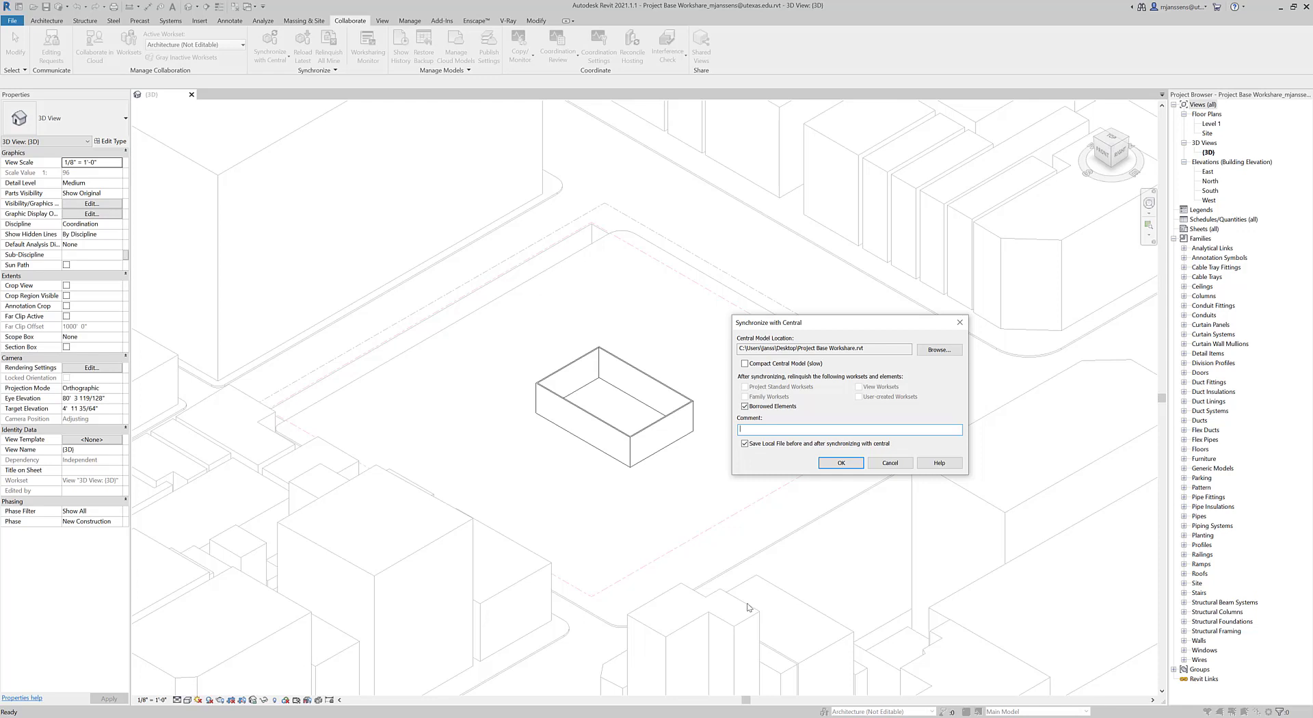
pyautogui.click(842, 463)
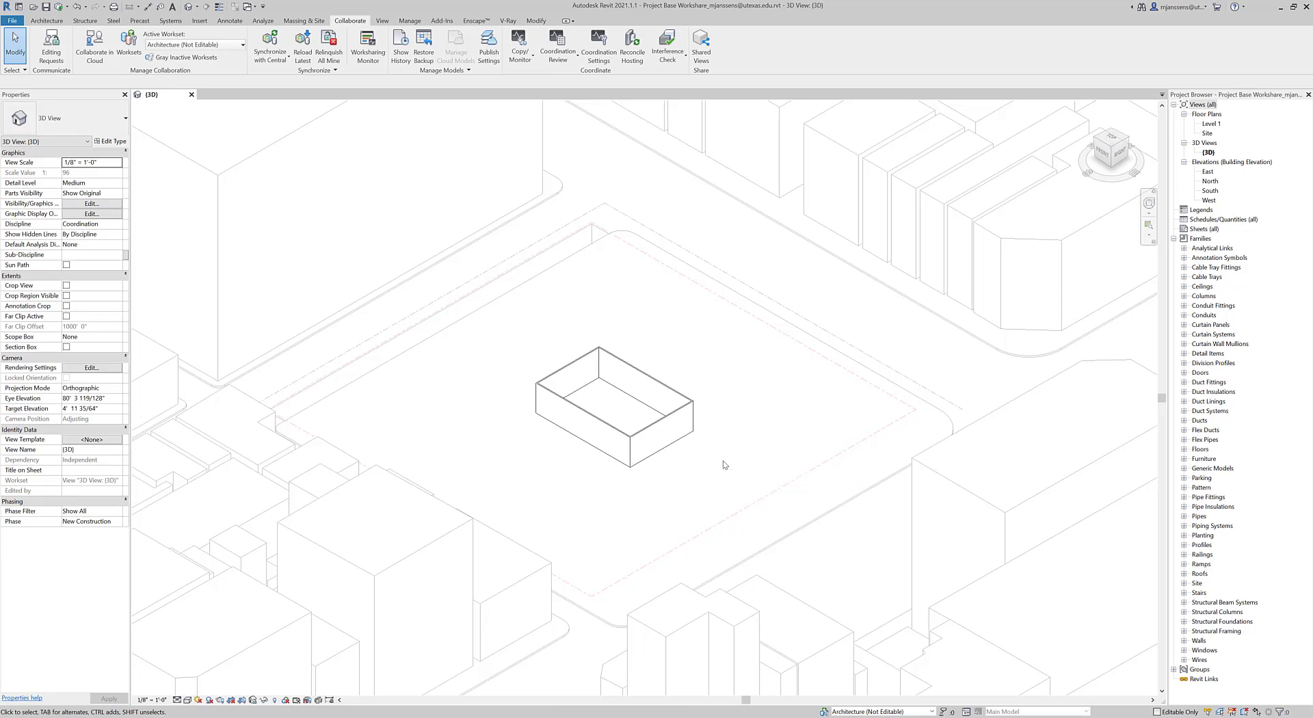
# Step: Review the project's worksets for remaining borrowers and inspect the workset and editor properties of the four connected walls
pyautogui.click(129, 43)
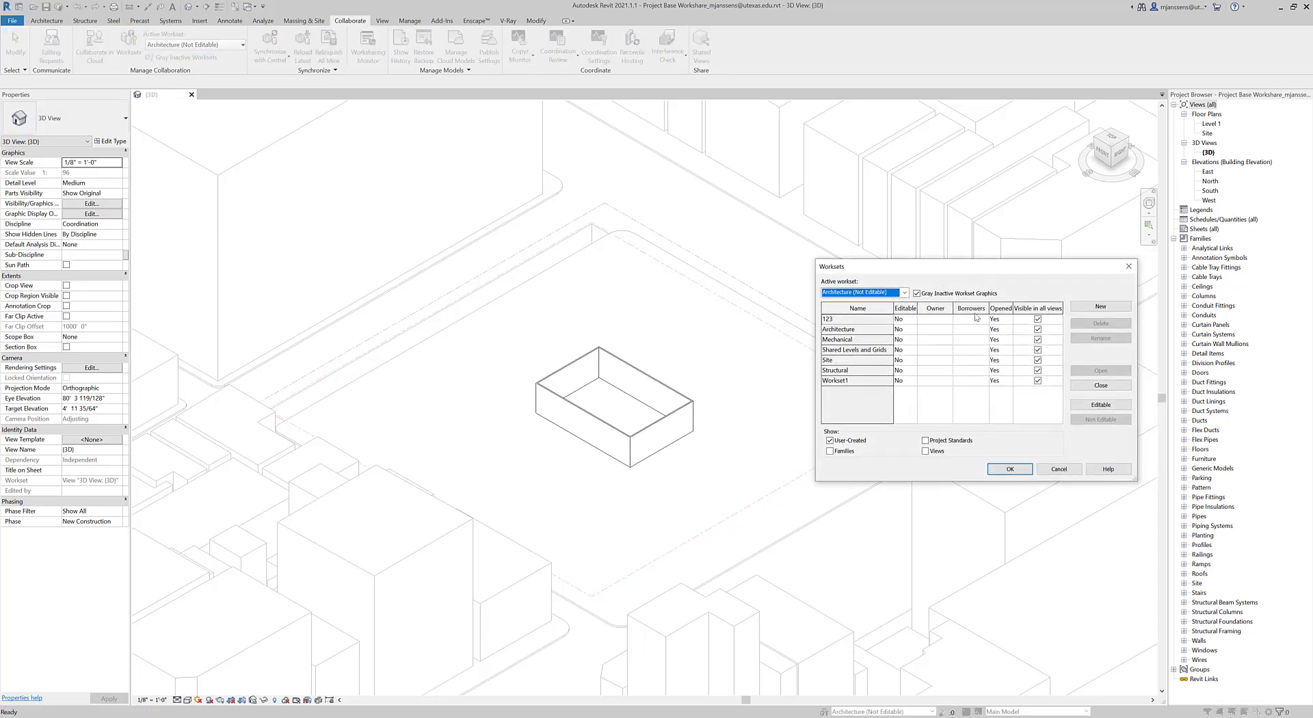
pyautogui.click(1060, 470)
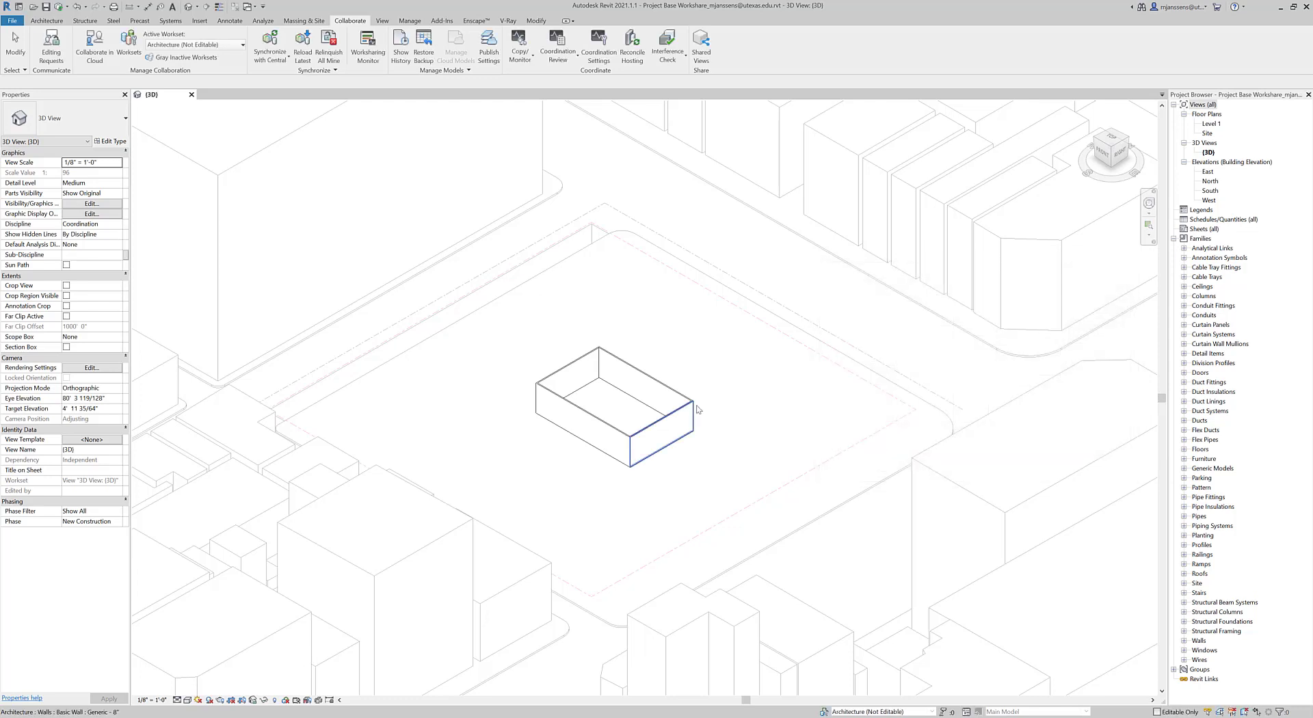
pyautogui.press('Tab')
pyautogui.click(693, 406)
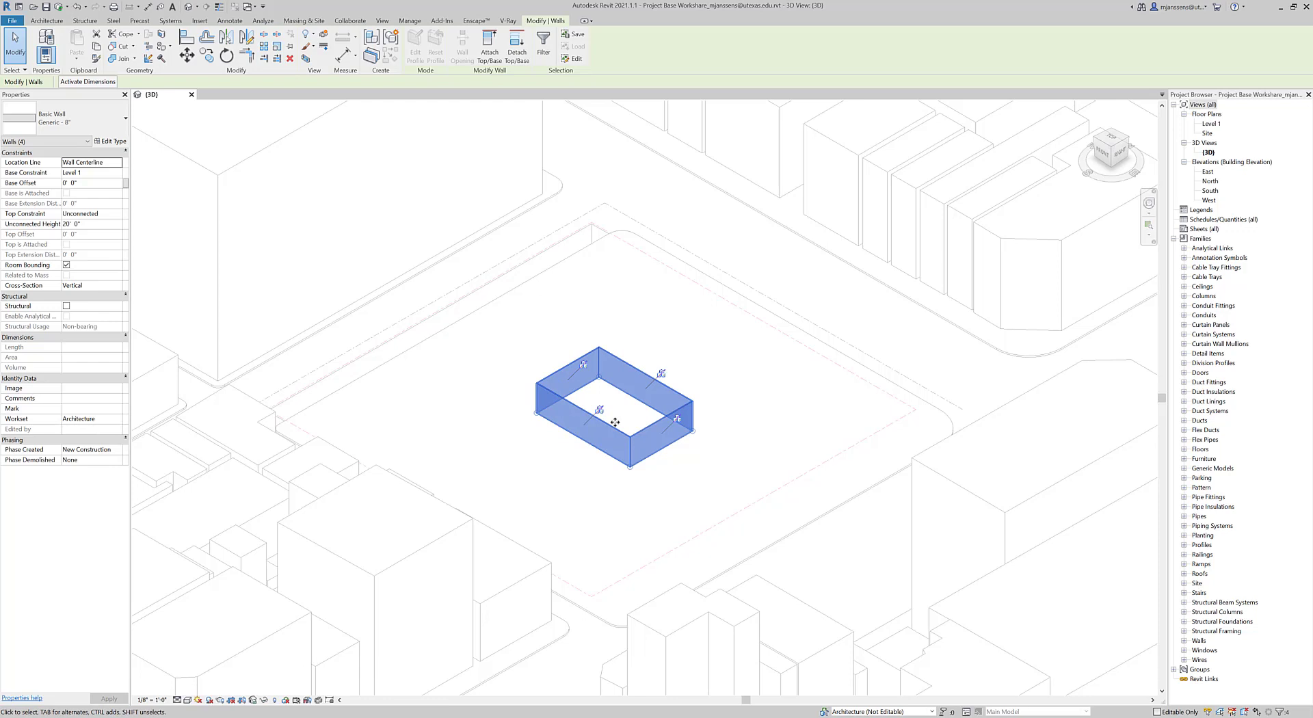
# Step: Pull the building's rear 72' wall outward in the 3D view so that the adjoining side walls are about 108' long
pyautogui.click(627, 377)
pyautogui.moveTo(628, 376); pyautogui.dragTo(707, 332)
pyautogui.click(681, 423)
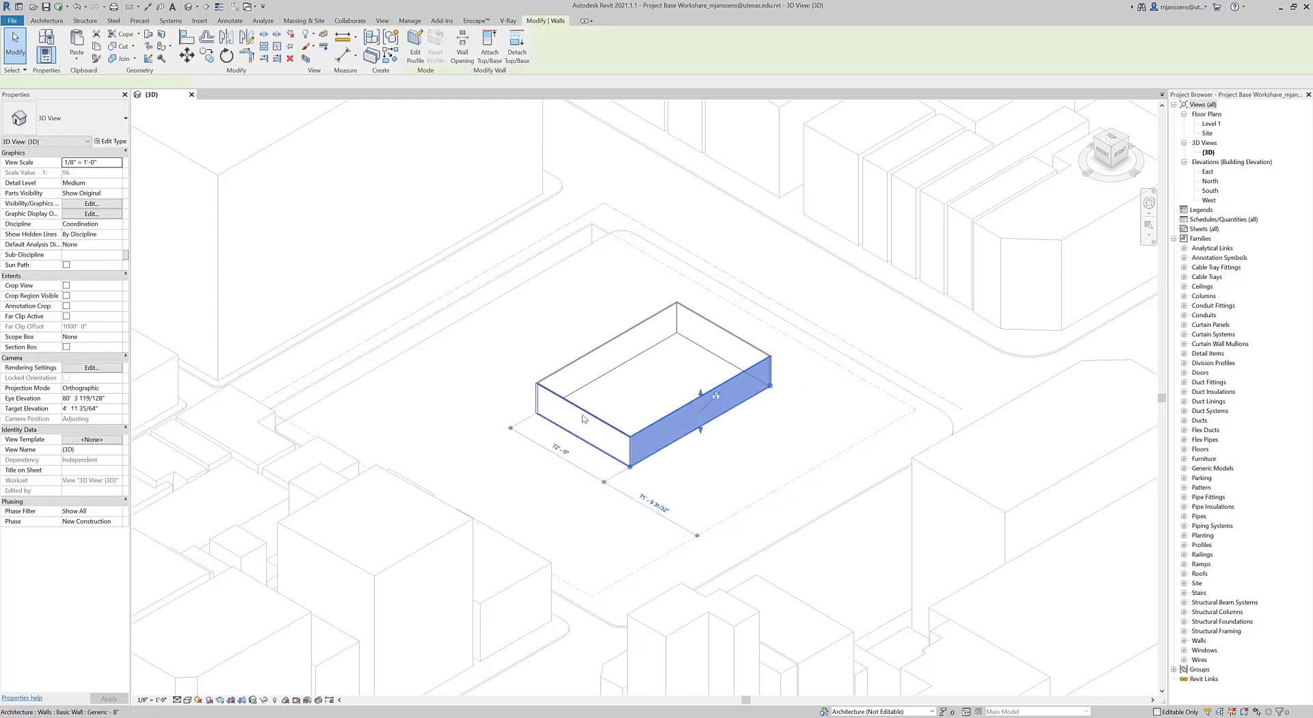
# Step: Inspect who is editing the individual walls and review who is borrowing elements from the Architecture workset
pyautogui.click(527, 351)
pyautogui.click(731, 329)
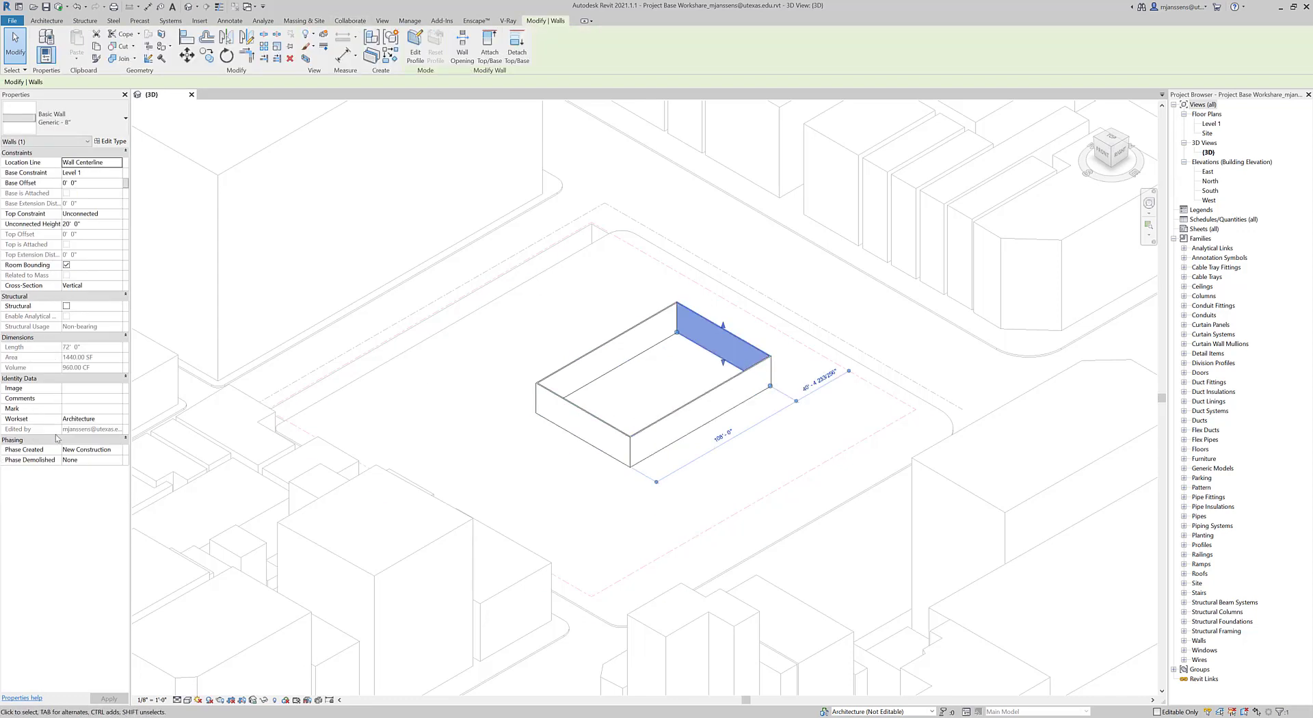
pyautogui.click(516, 364)
pyautogui.click(581, 421)
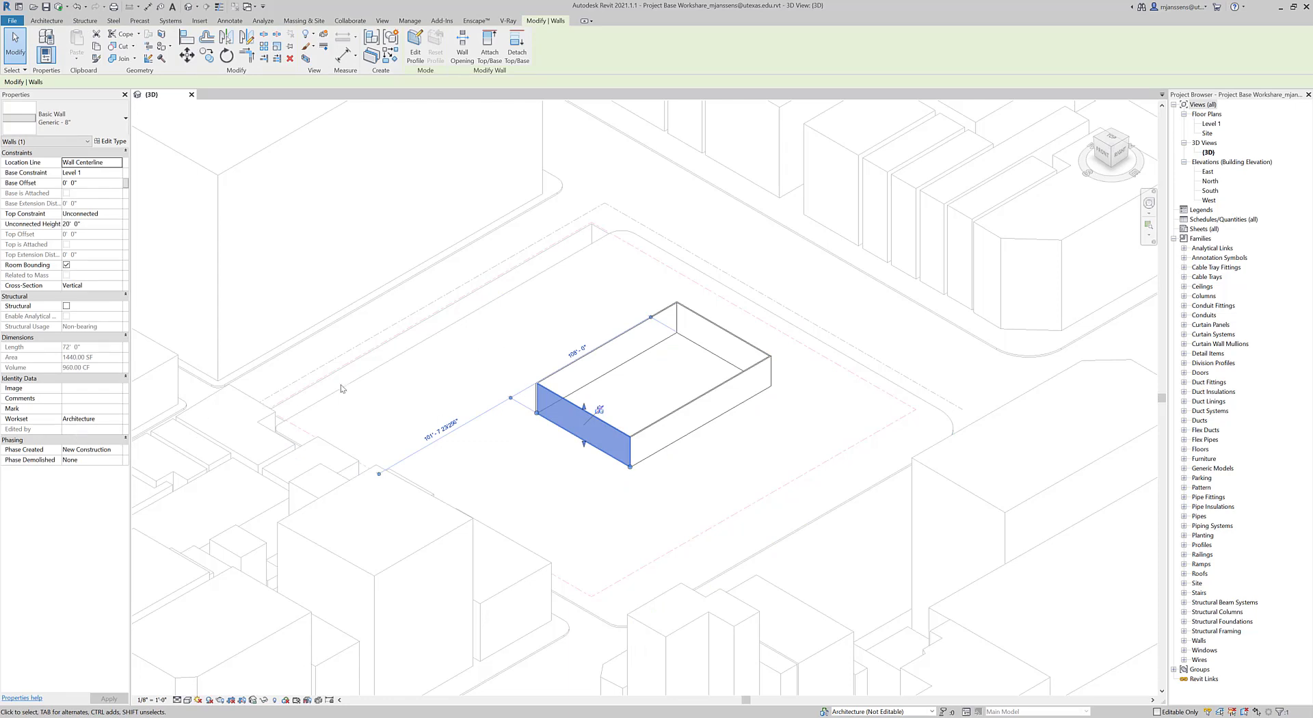
pyautogui.click(448, 370)
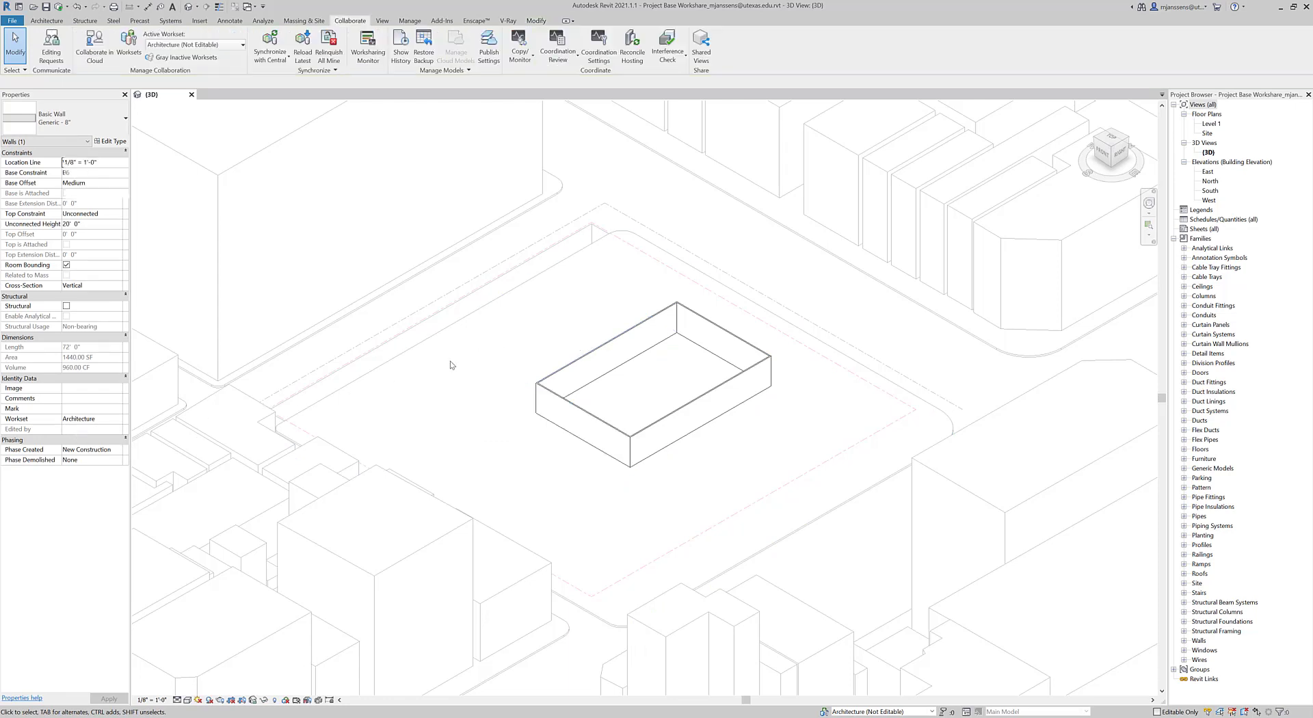
pyautogui.click(129, 42)
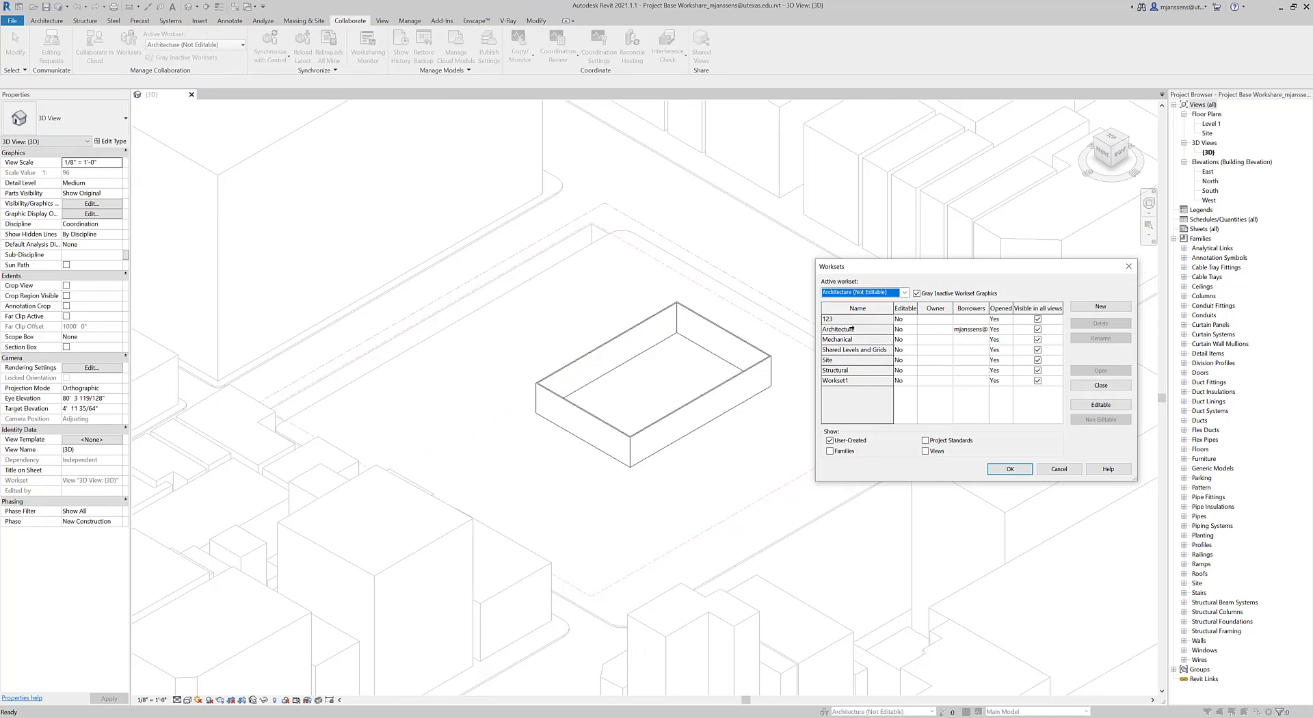
pyautogui.click(1009, 468)
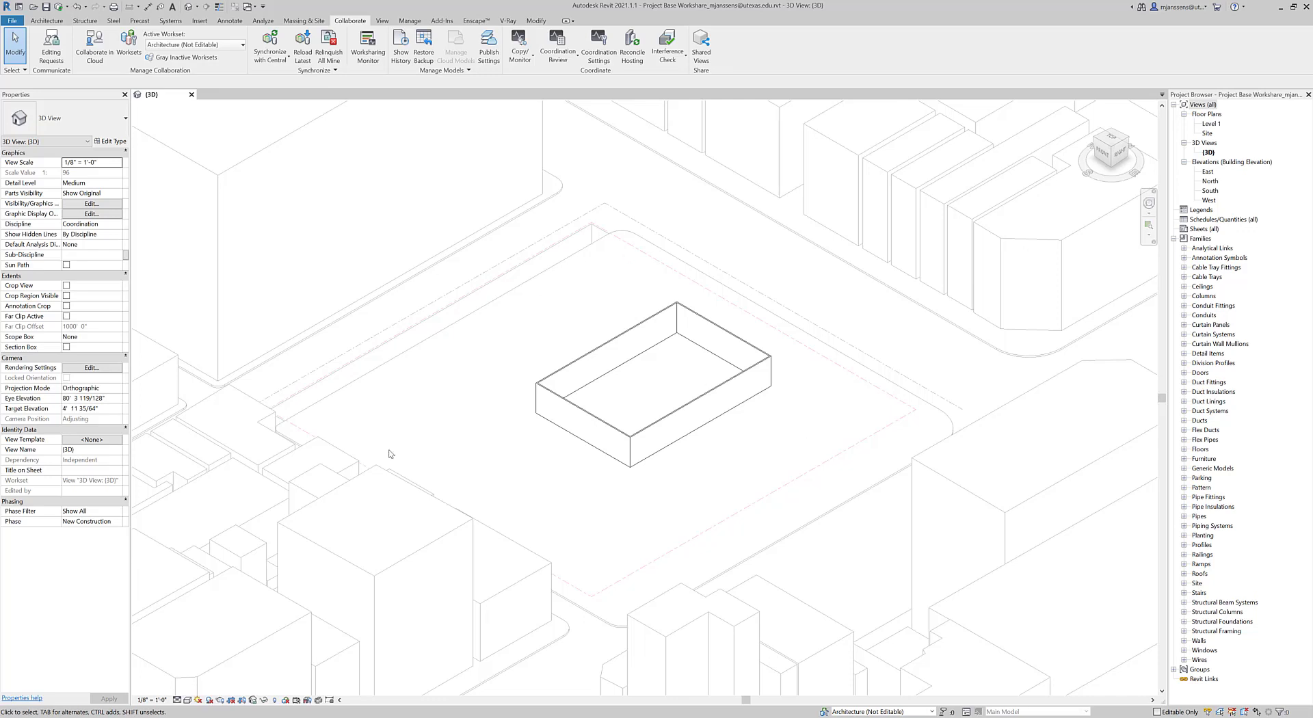
# Step: Reload the latest changes from the central model into the local file
pyautogui.click(311, 57)
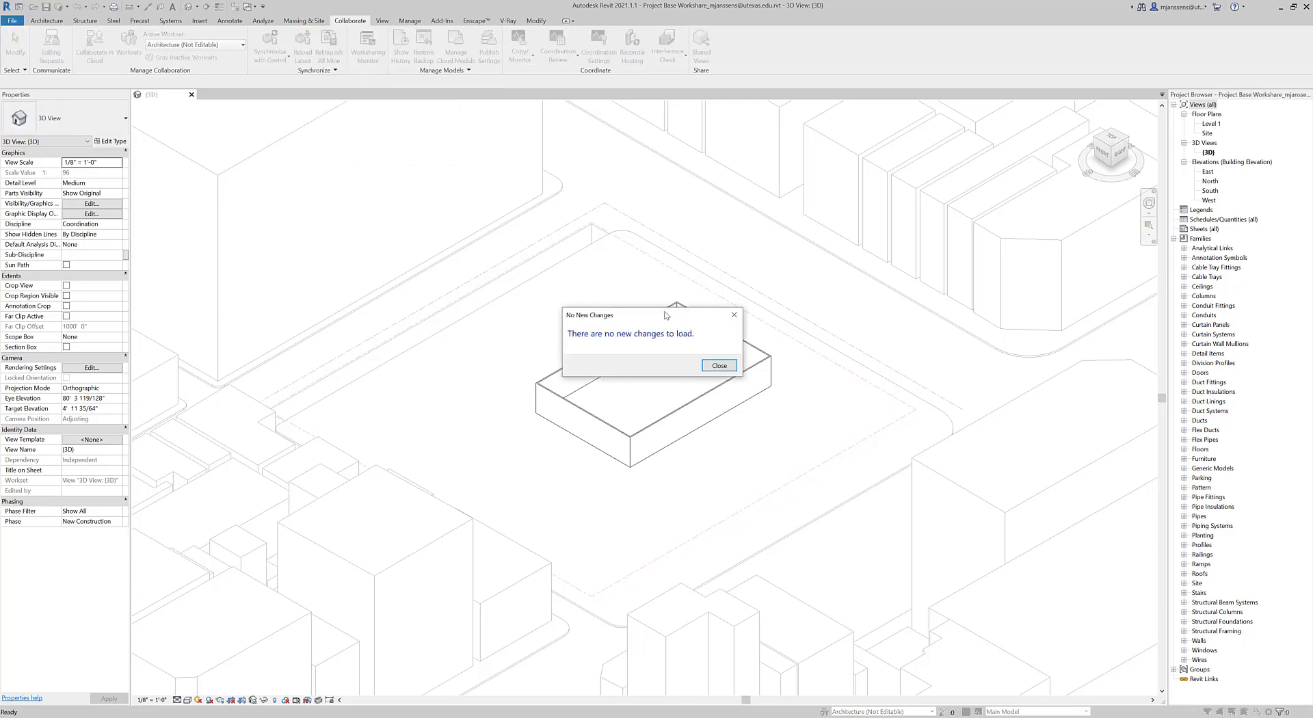
pyautogui.moveTo(667, 314); pyautogui.dragTo(927, 358)
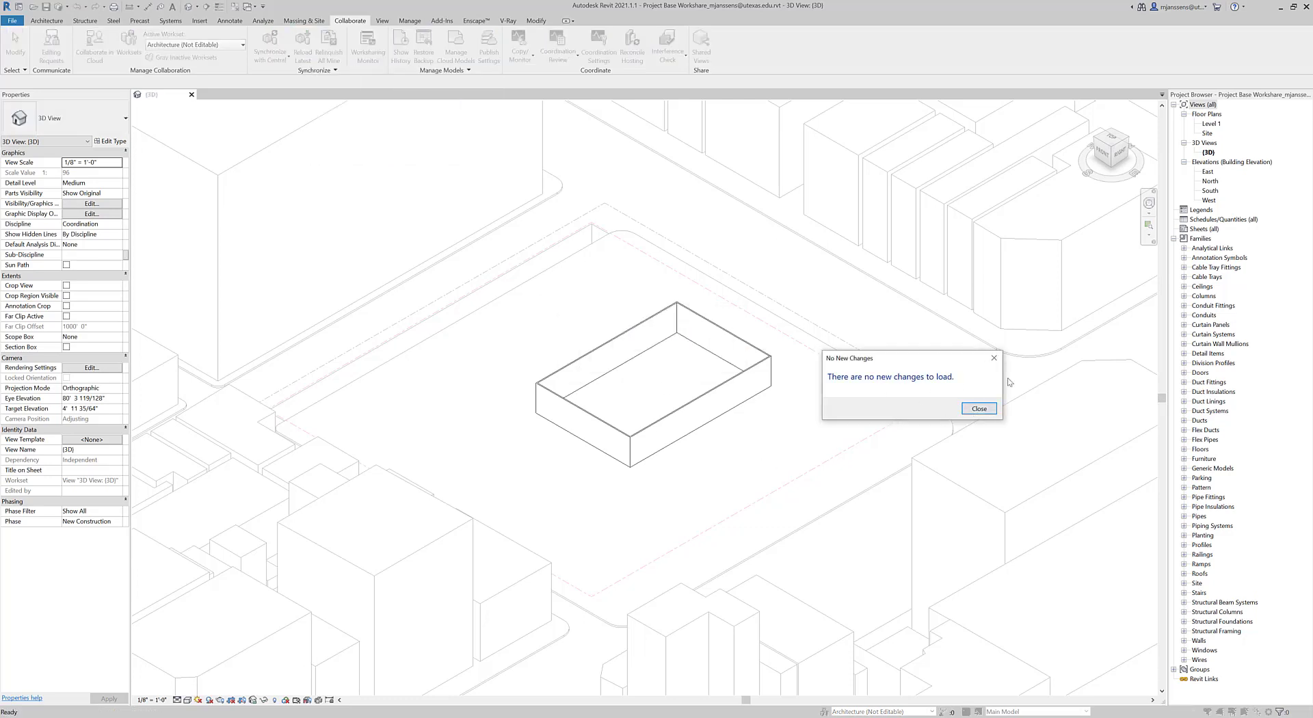
pyautogui.click(980, 409)
pyautogui.moveTo(875, 384); pyautogui.dragTo(864, 414, button='middle')
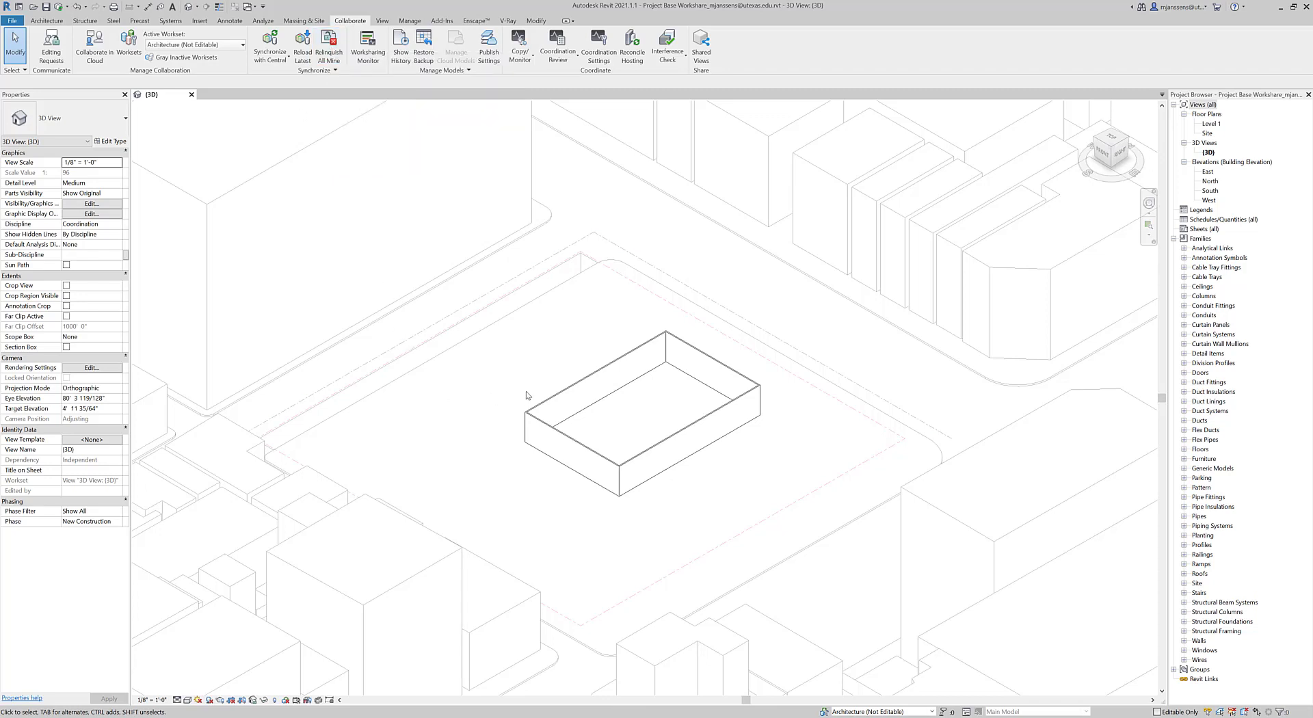
# Step: Try to relinquish all owned worksets and borrowed elements without synchronizing the wall changes
pyautogui.click(607, 376)
pyautogui.click(498, 370)
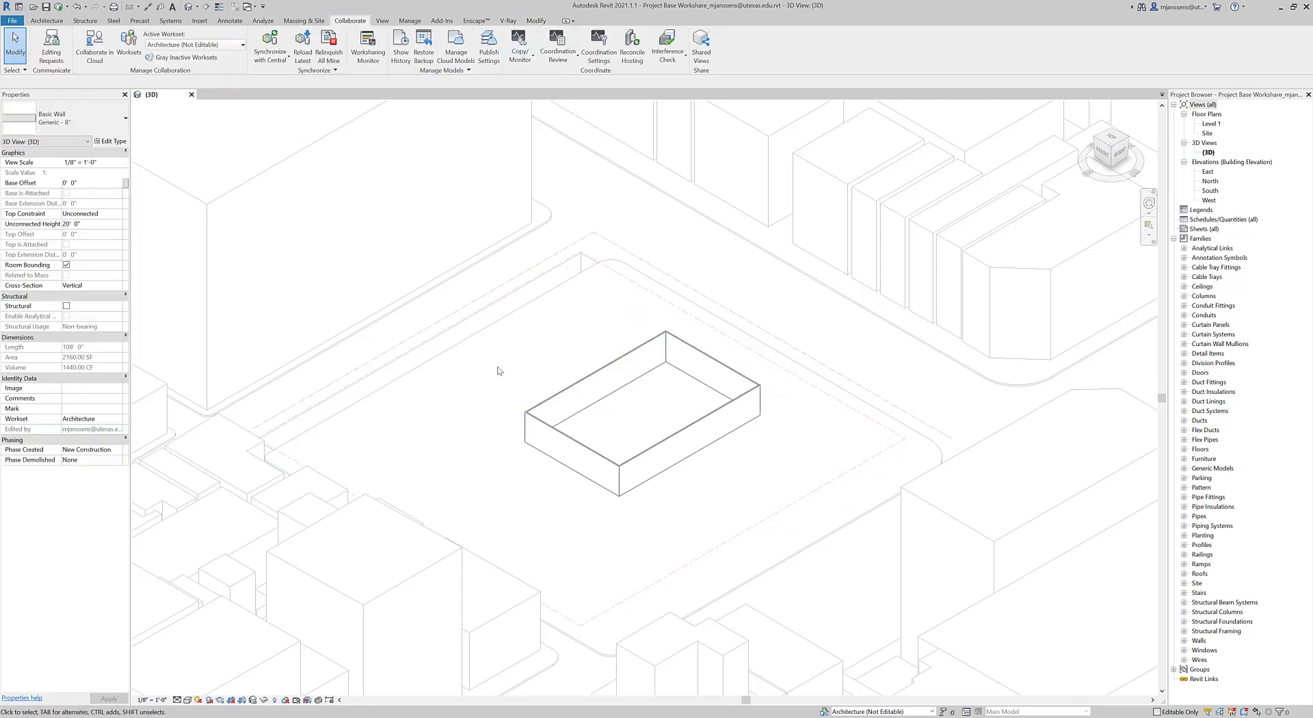
pyautogui.click(329, 49)
pyautogui.click(728, 392)
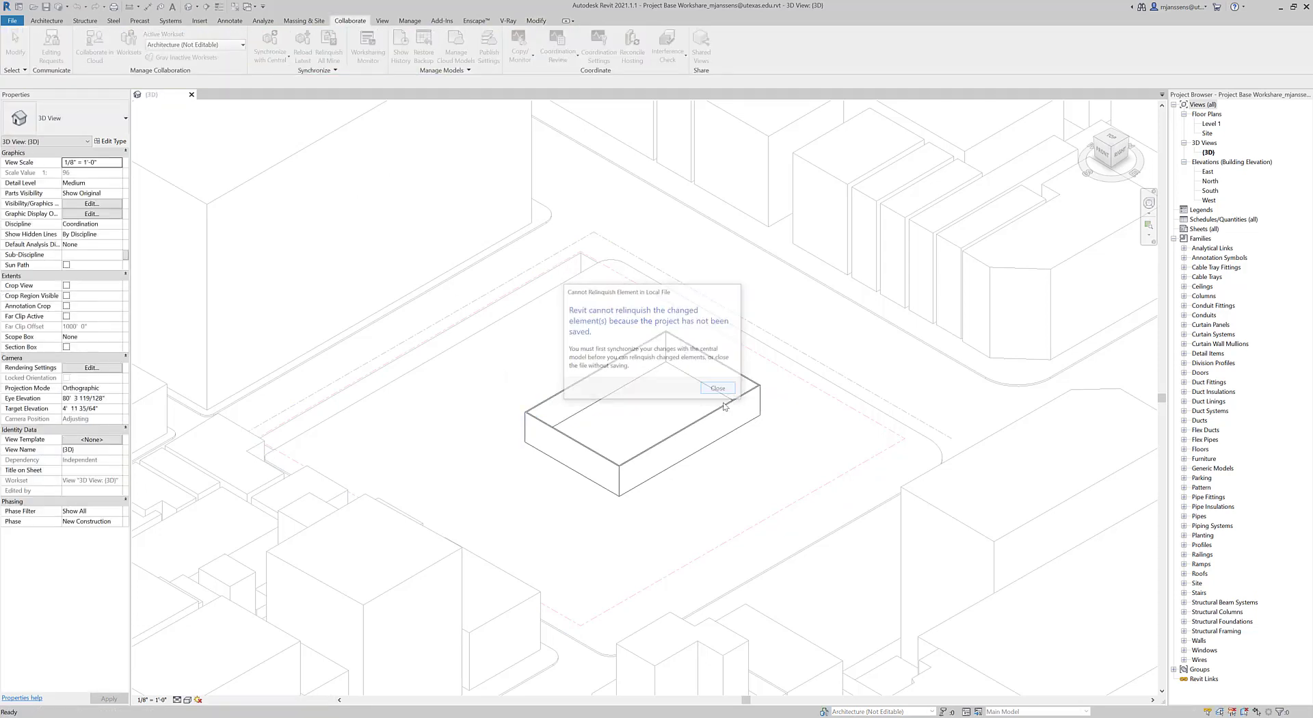
pyautogui.click(557, 413)
pyautogui.click(412, 264)
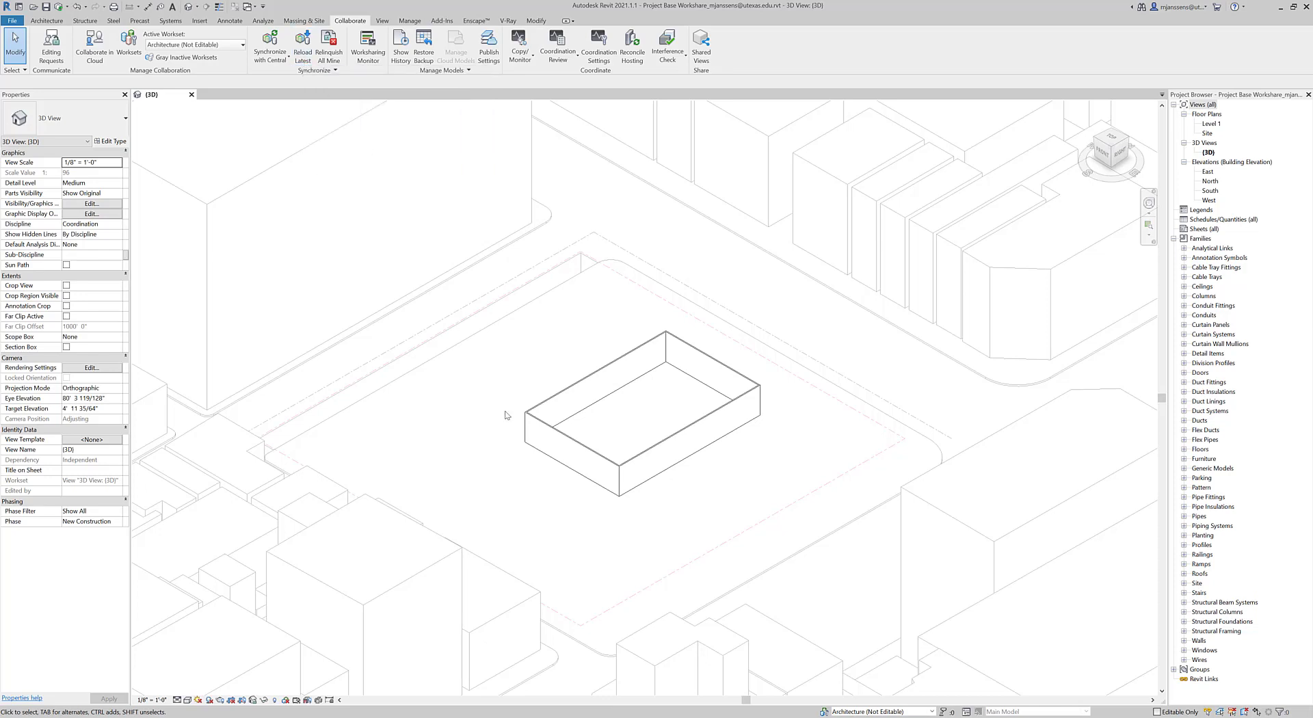
# Step: Open the Worksharing Monitor and examine the central file access, editing requests and notifications for the project
pyautogui.scroll(-1, 505, 412)
pyautogui.moveTo(428, 413); pyautogui.dragTo(478, 407, button='middle')
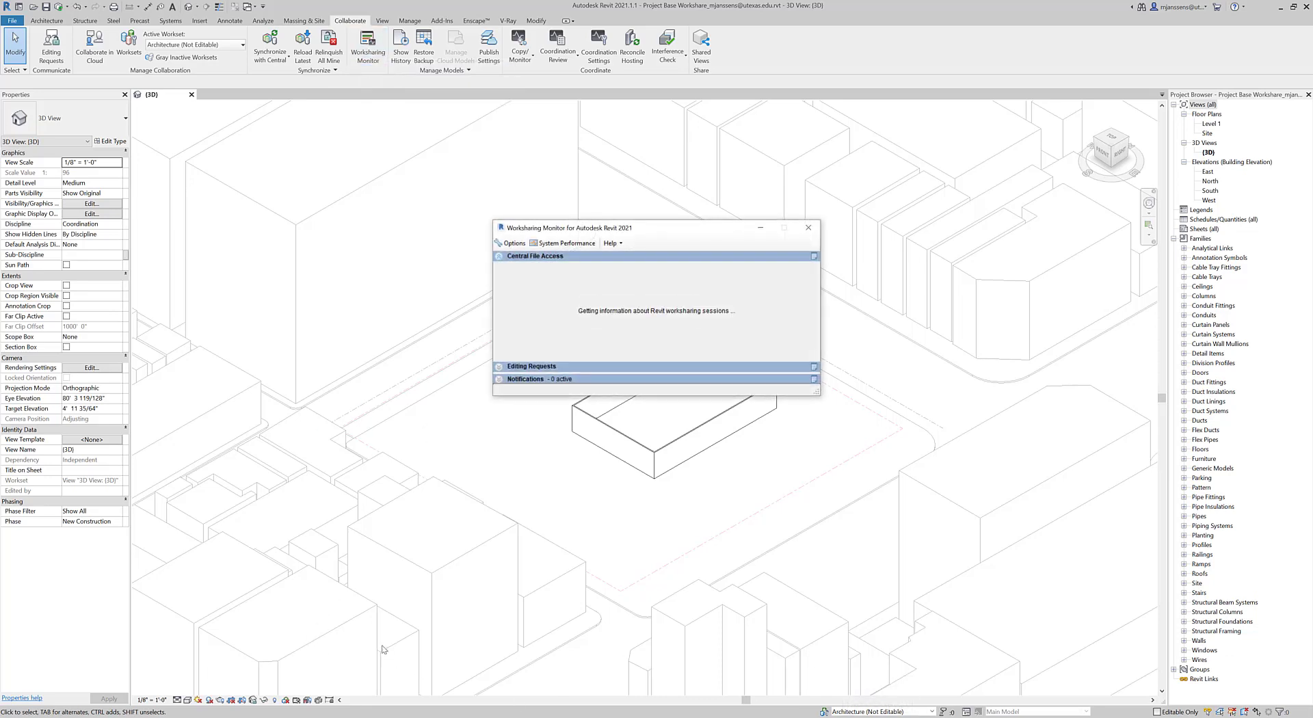
pyautogui.moveTo(661, 222); pyautogui.dragTo(245, 258)
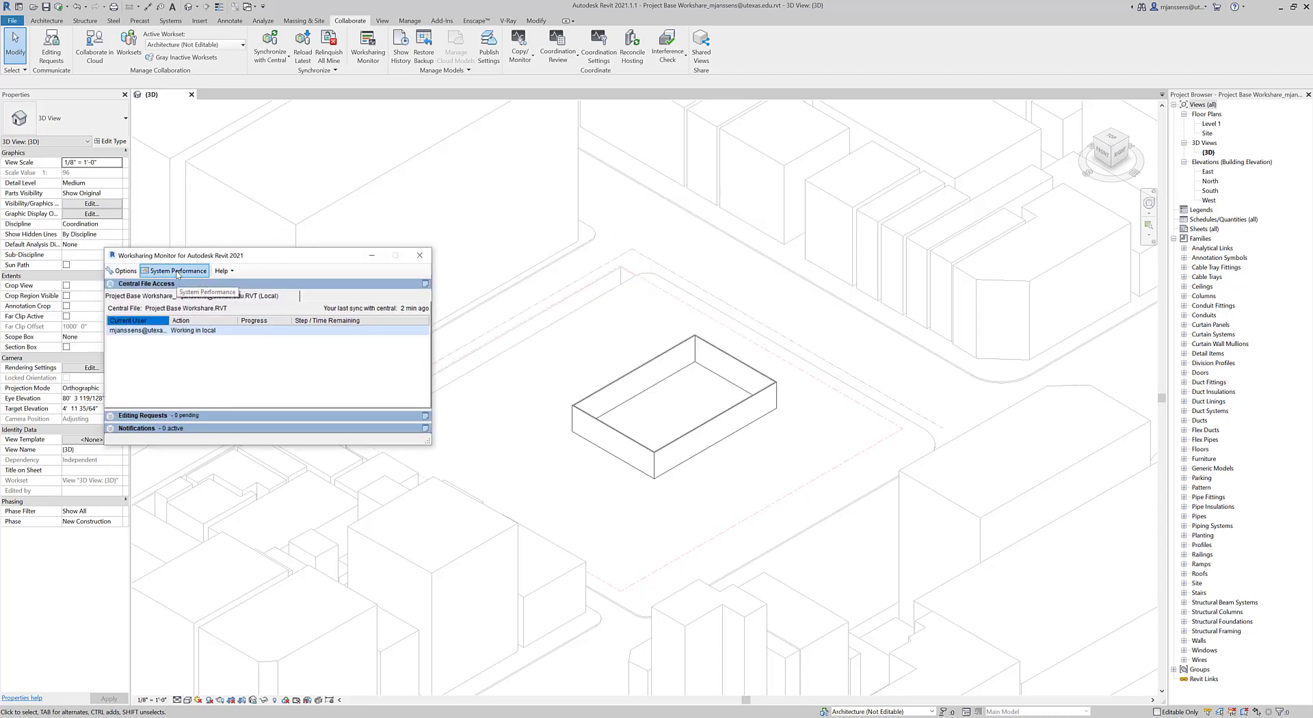
pyautogui.moveTo(298, 259); pyautogui.dragTo(288, 243)
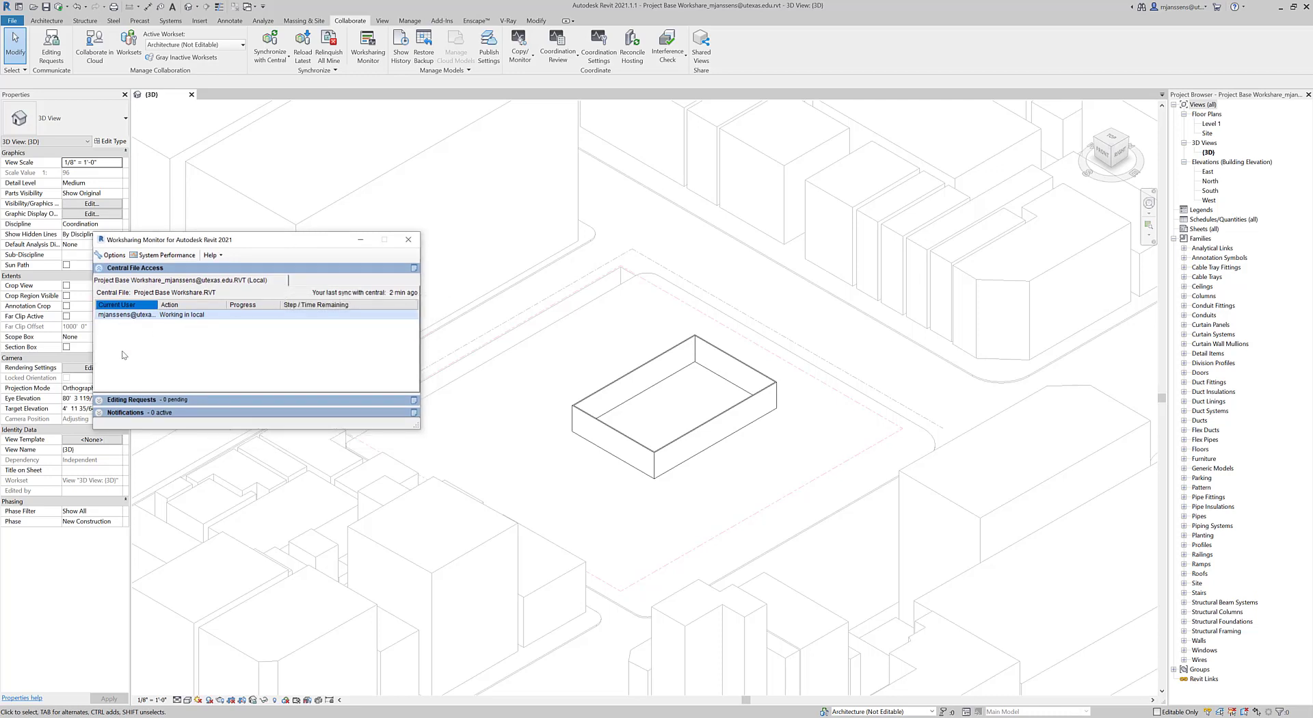
pyautogui.moveTo(217, 241); pyautogui.dragTo(262, 187)
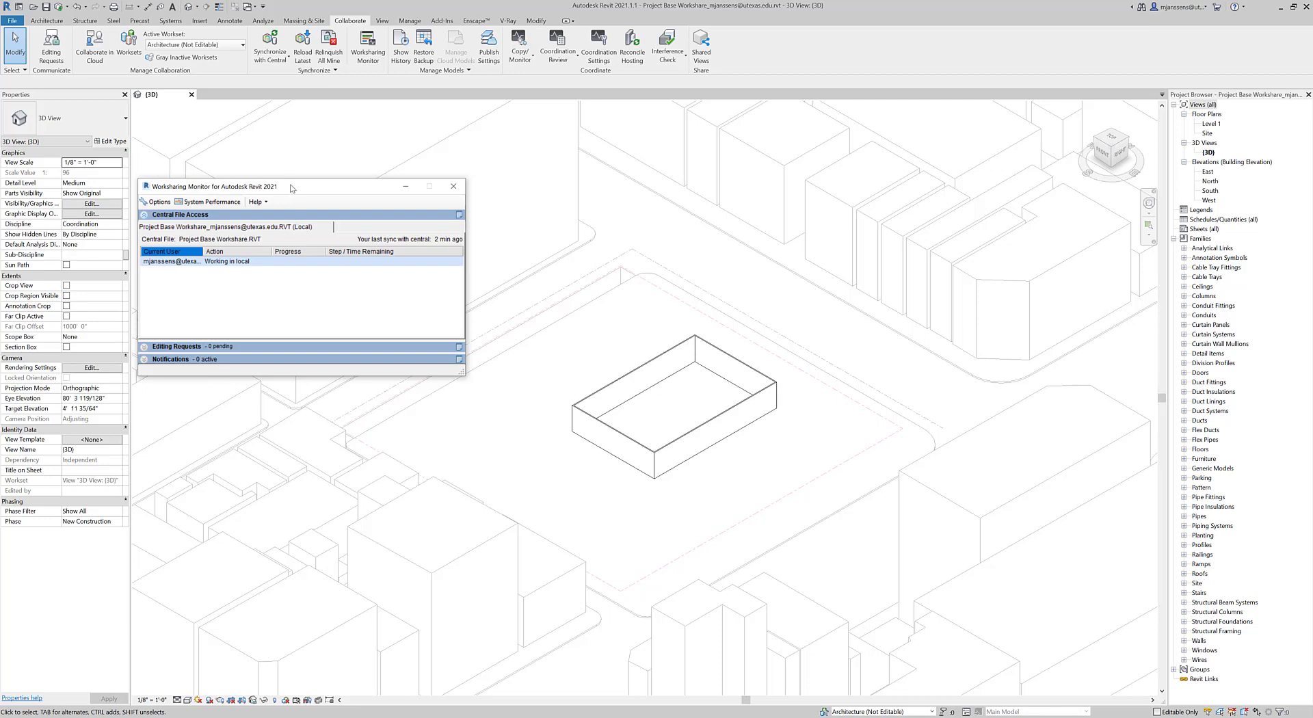
pyautogui.moveTo(280, 190); pyautogui.dragTo(252, 190)
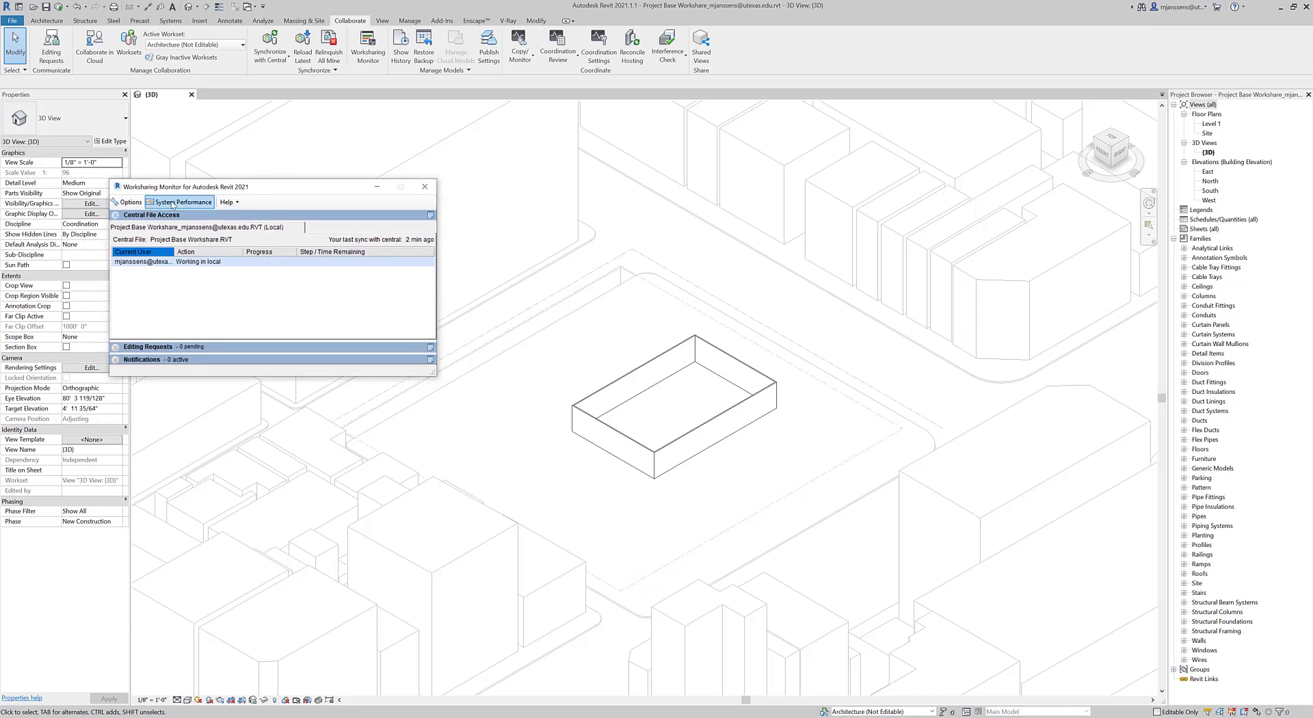
# Step: Examine the memory, network, CPU and disk readings under System Performance, and close them along with the Worksharing Monitor
pyautogui.click(180, 202)
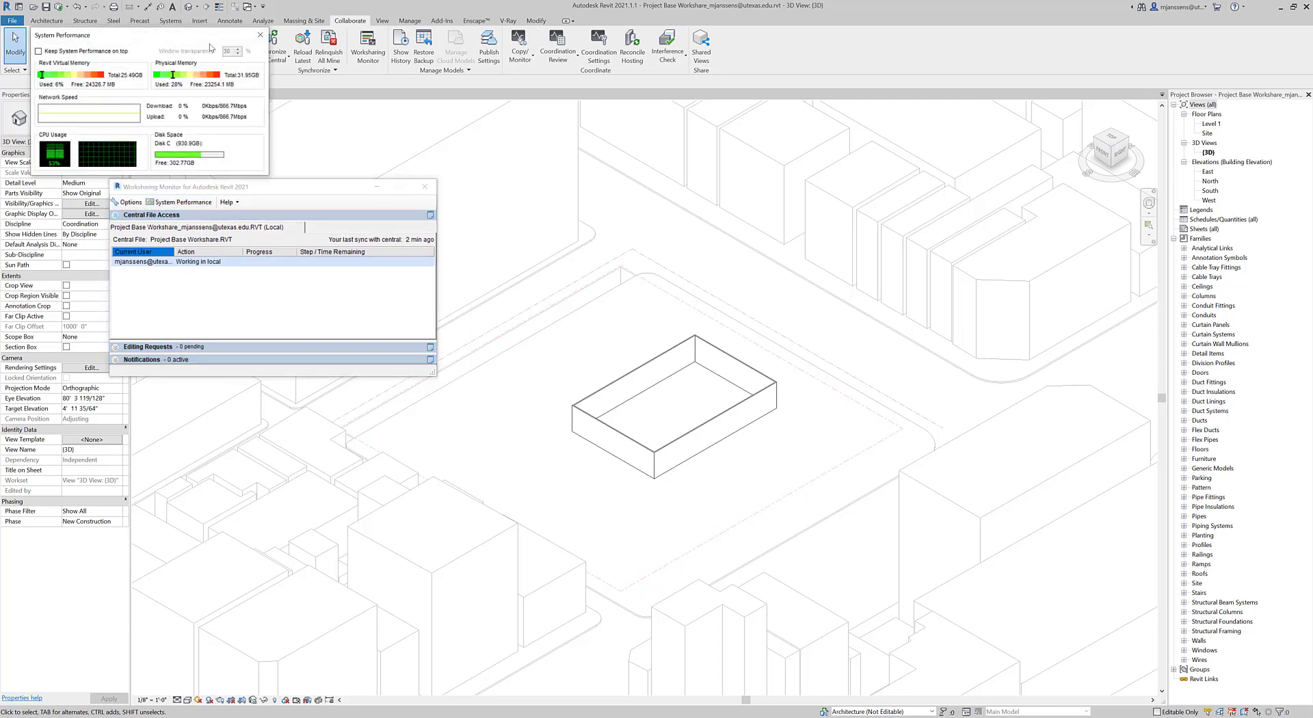
pyautogui.moveTo(185, 35); pyautogui.dragTo(197, 104)
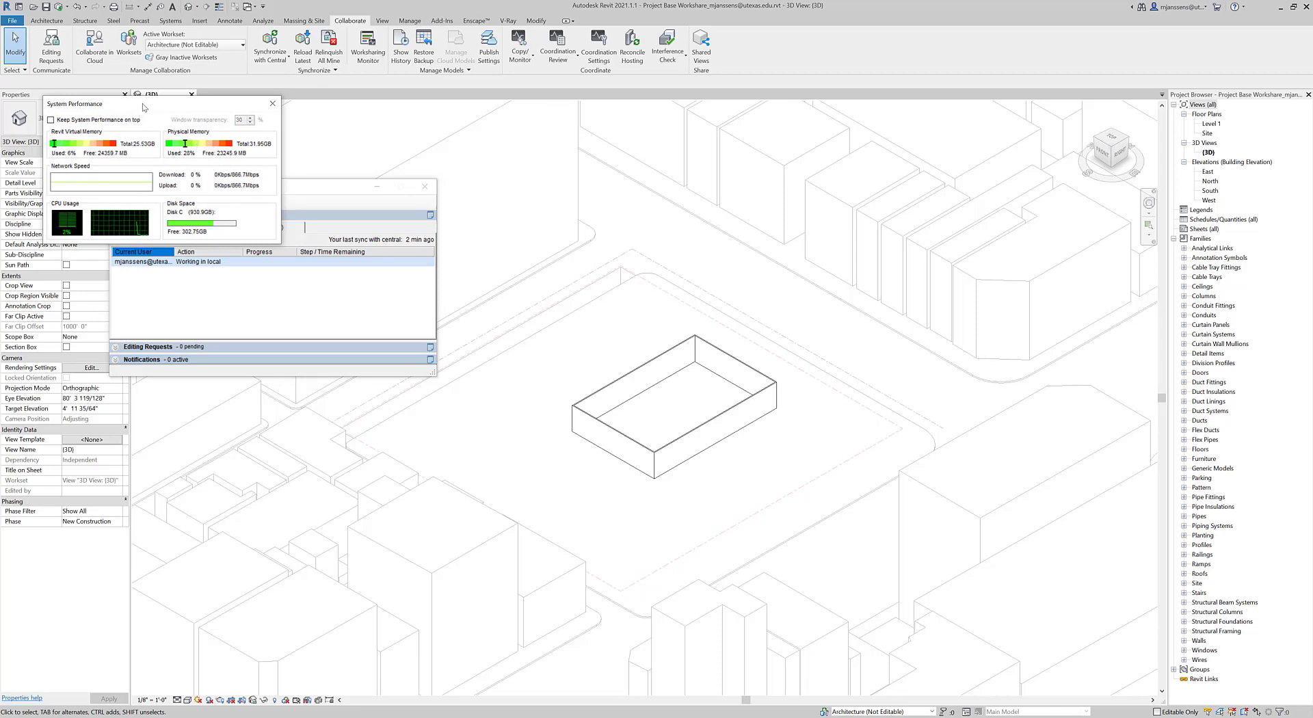
pyautogui.moveTo(146, 107); pyautogui.dragTo(149, 126)
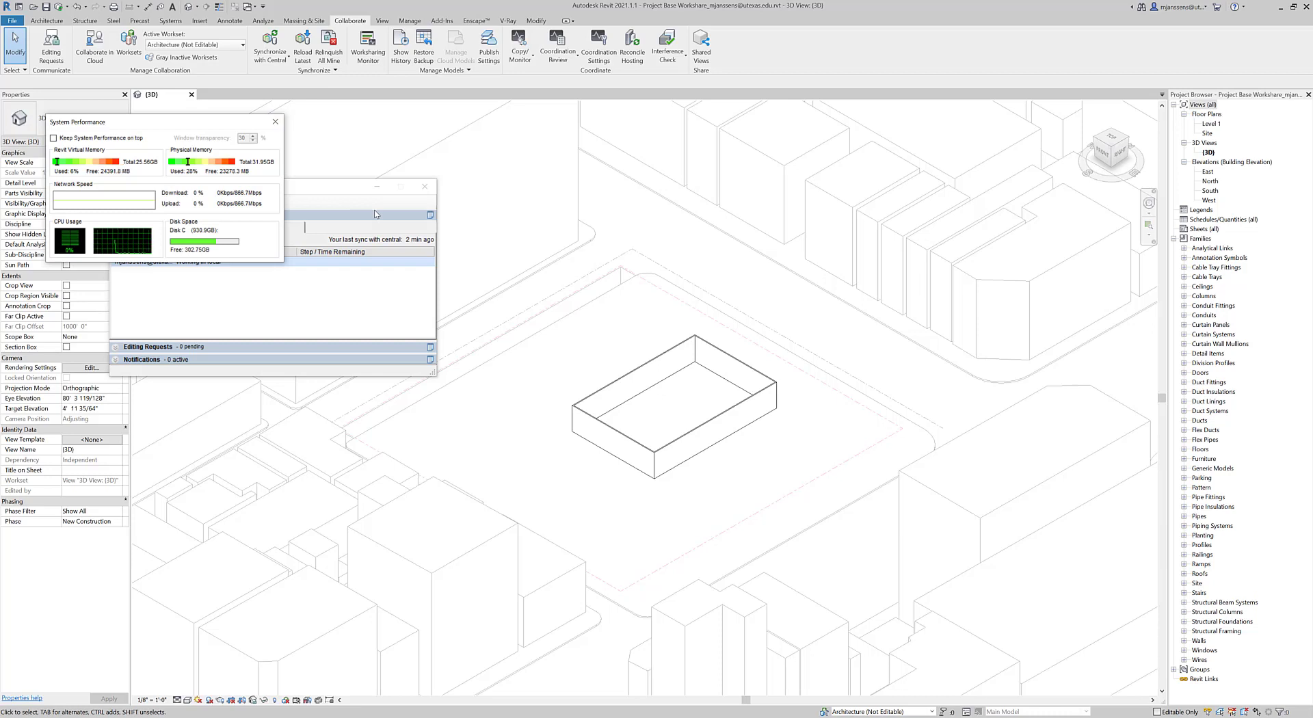
pyautogui.click(275, 121)
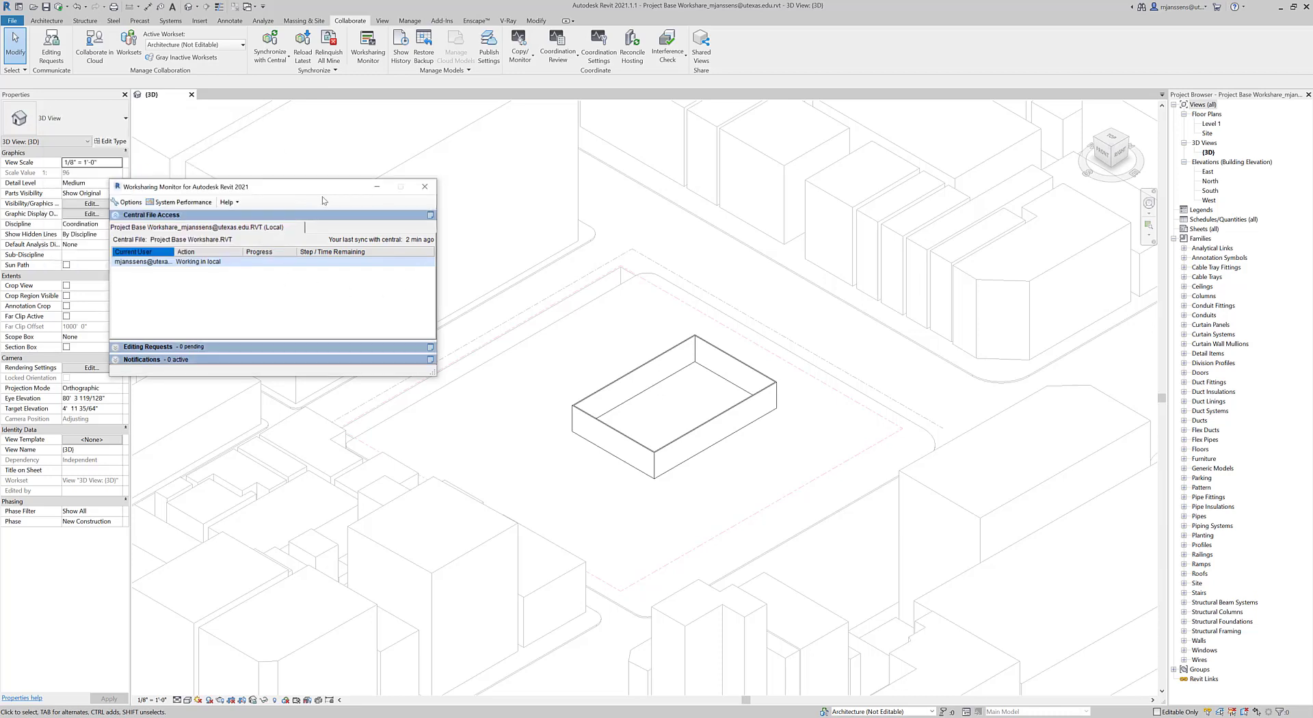
pyautogui.moveTo(322, 191); pyautogui.dragTo(348, 204)
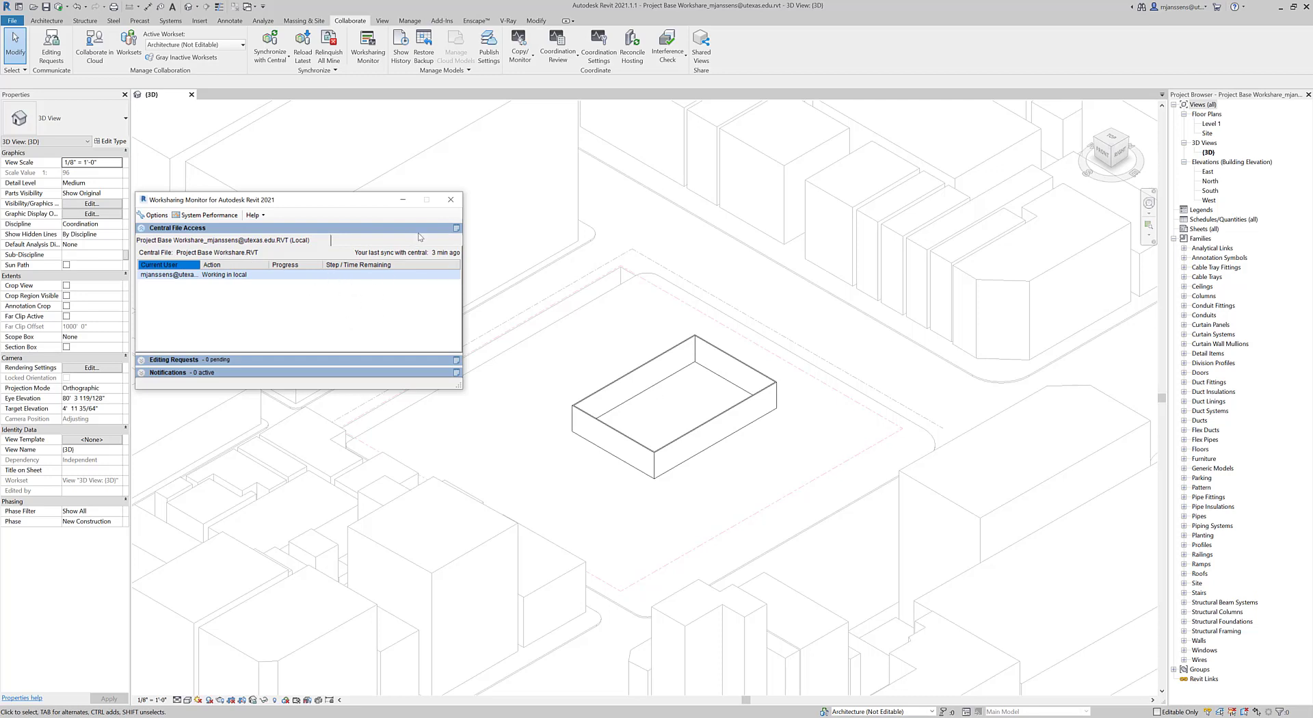
pyautogui.click(451, 199)
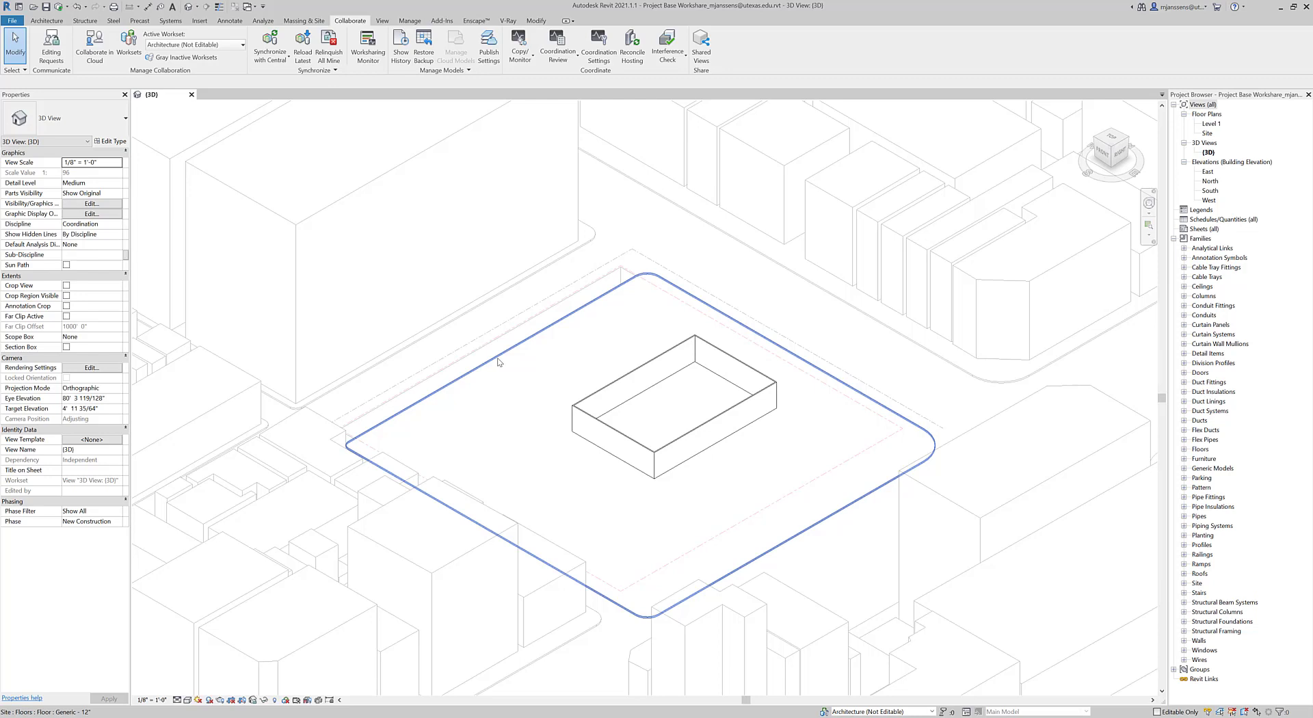
# Step: Review the borrowers in the worksets list and preview the model with Gray Inactive Workset Graphics off, leaving the option on
pyautogui.click(497, 359)
pyautogui.click(425, 242)
pyautogui.click(129, 47)
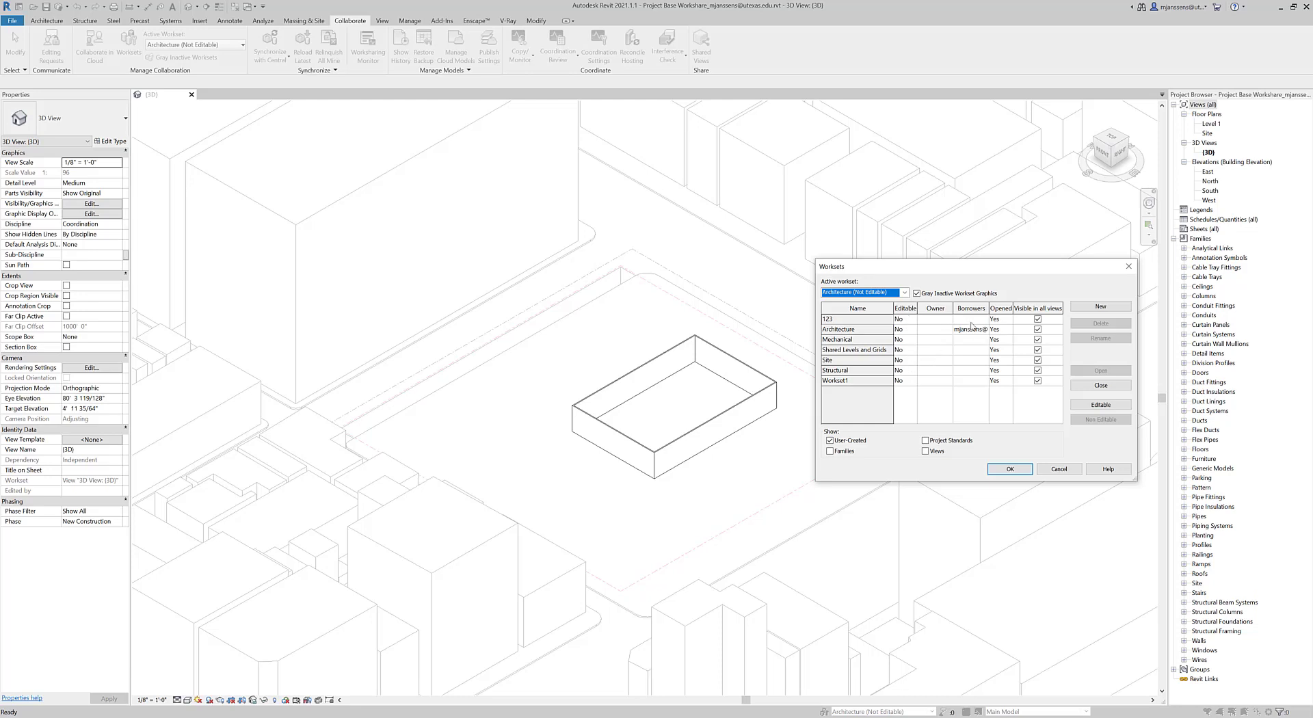
pyautogui.moveTo(982, 272); pyautogui.dragTo(994, 345)
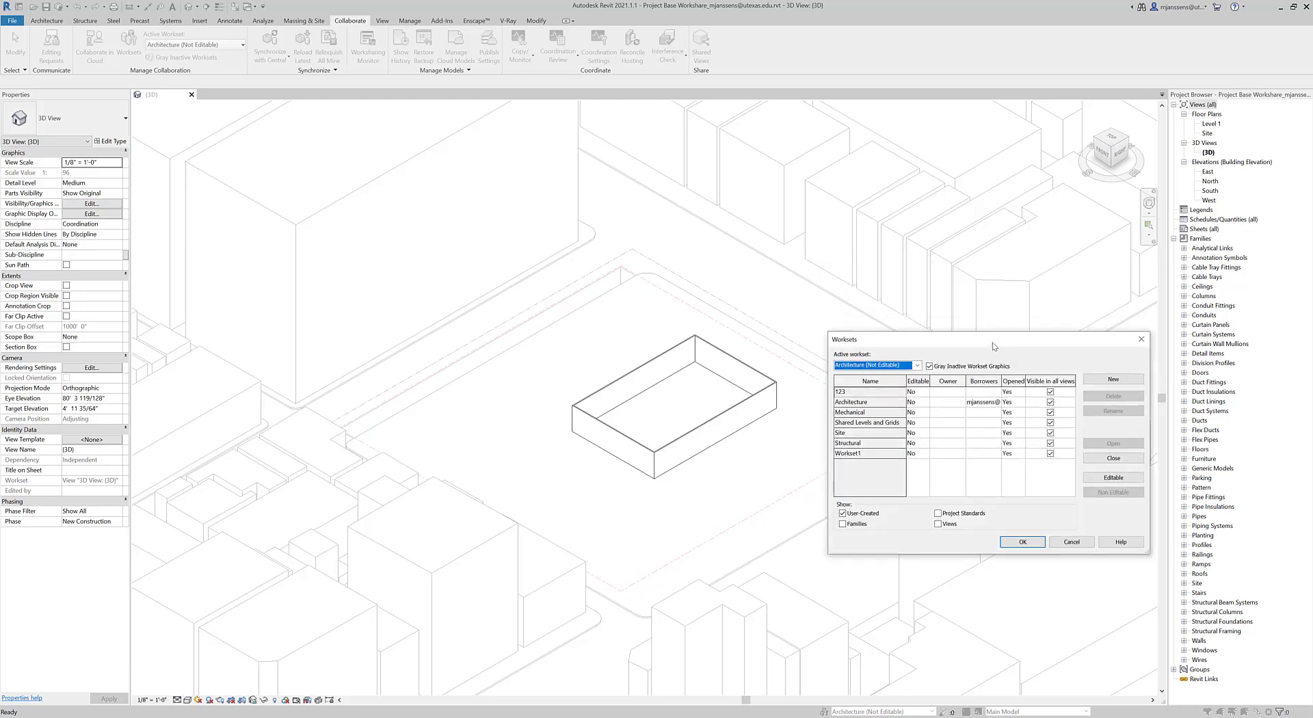
pyautogui.click(930, 367)
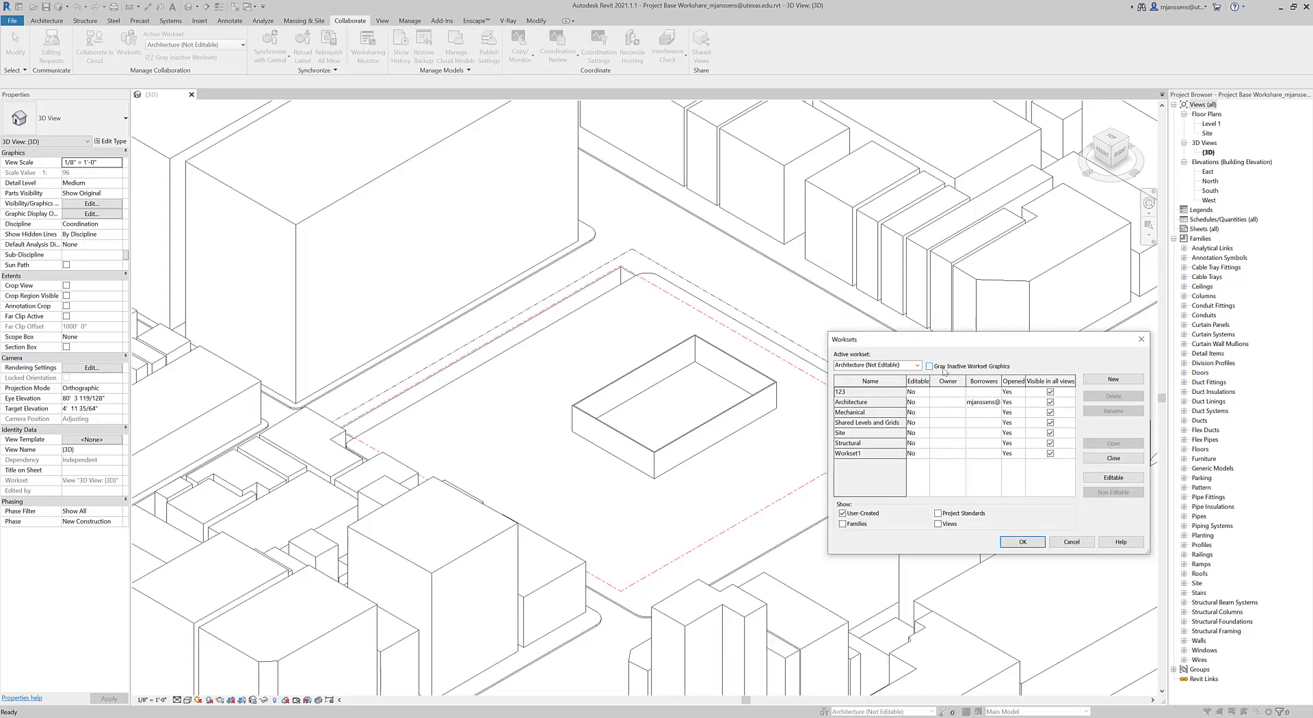
pyautogui.click(931, 366)
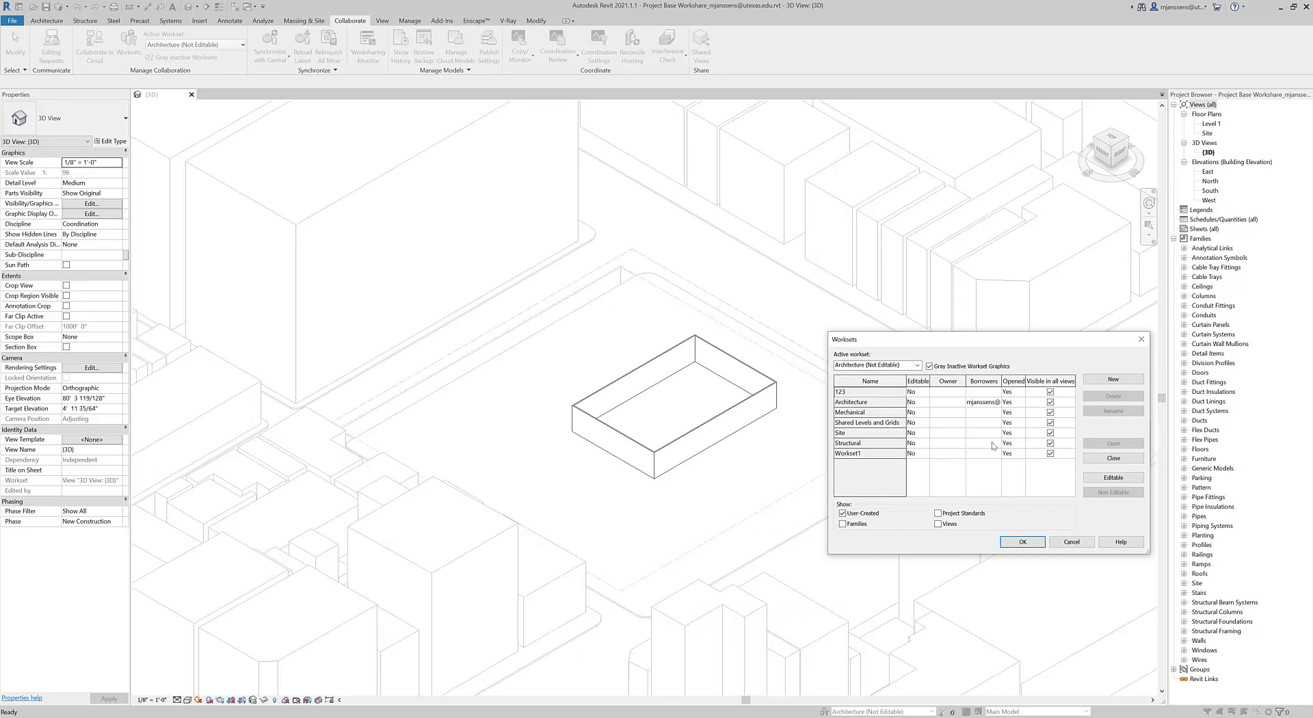
pyautogui.click(1024, 542)
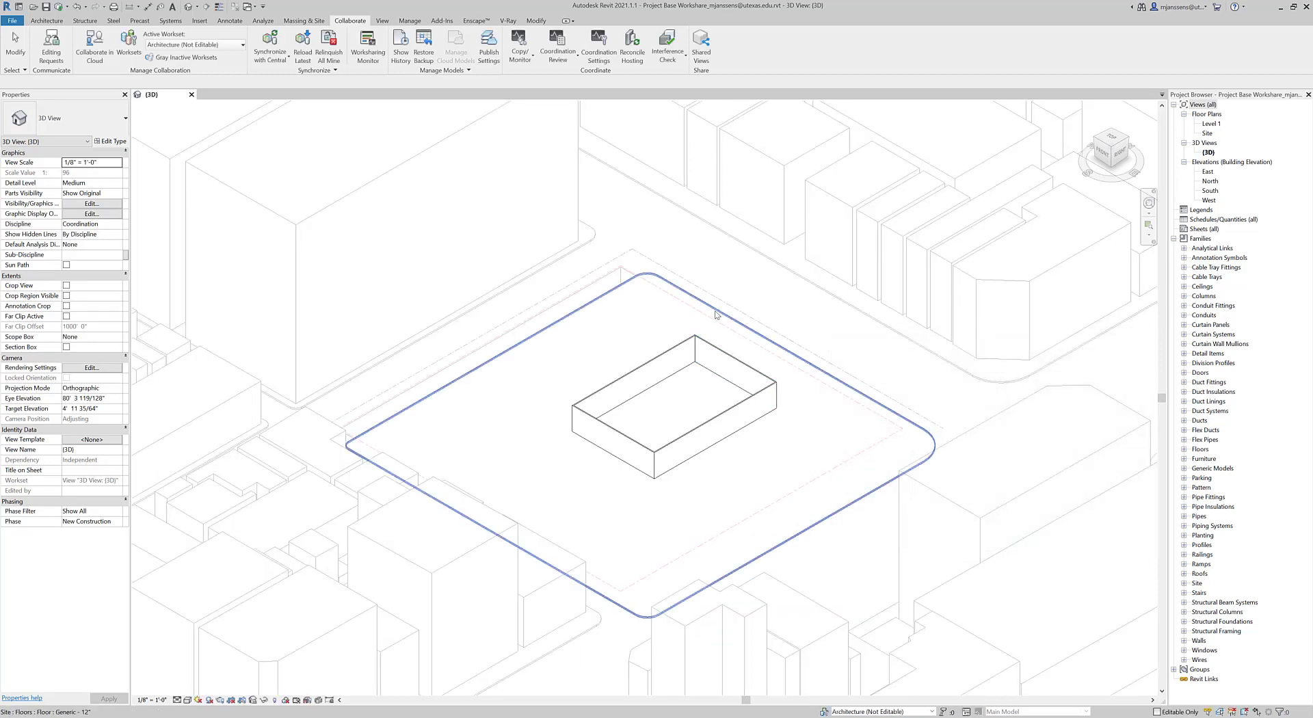
# Step: Synchronize with the central model Project Base Workshare.rvt, relinquishing borrowed elements and saving the local file, and reload the latest changes
pyautogui.click(280, 59)
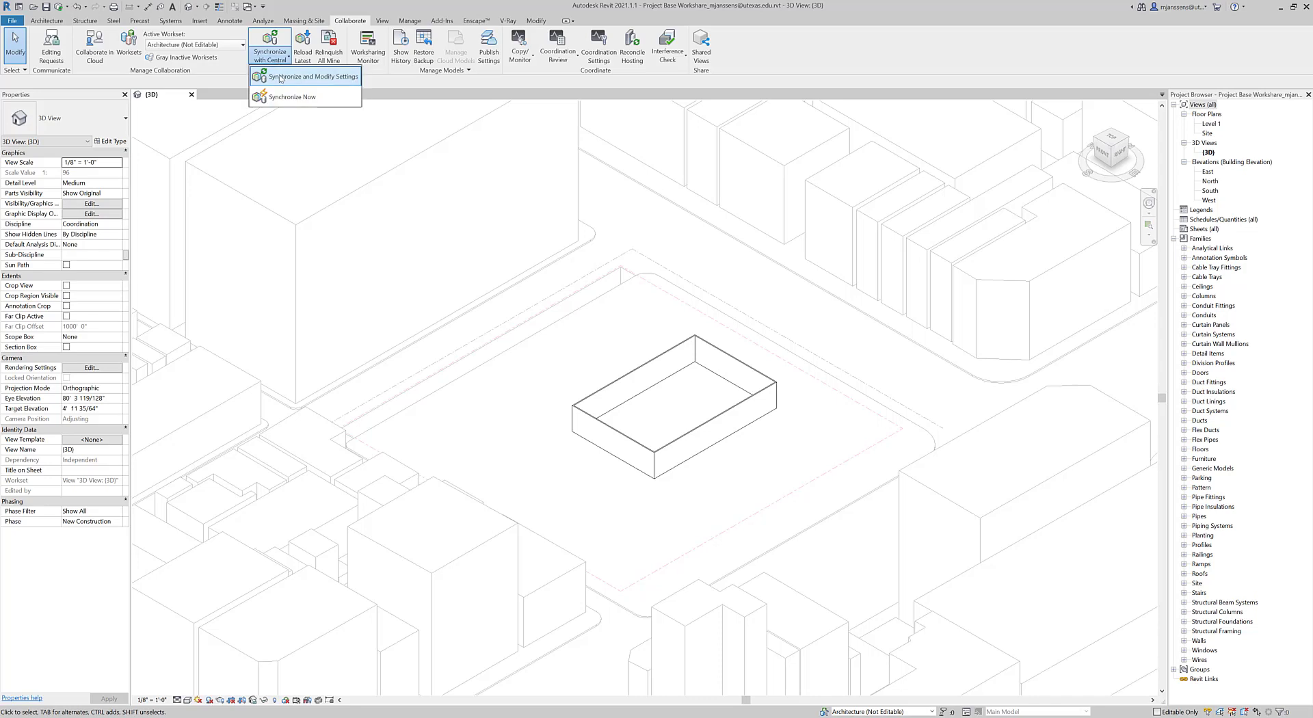
pyautogui.click(284, 82)
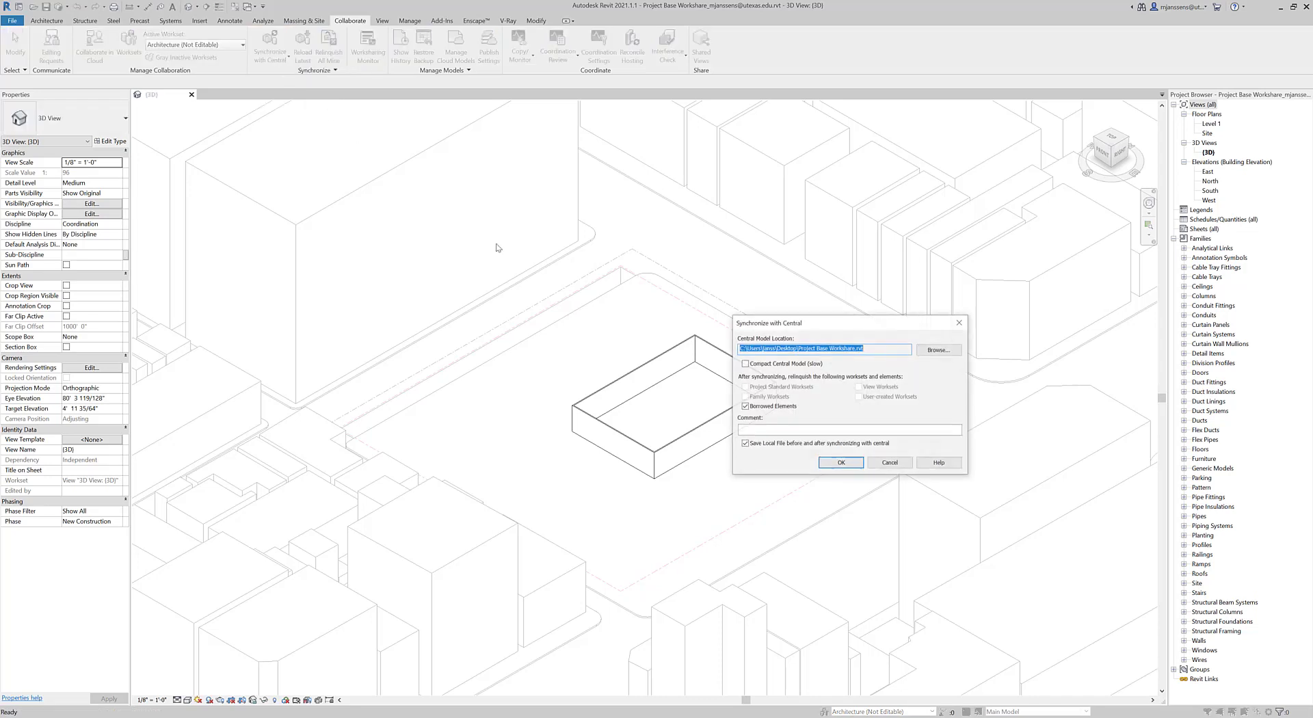
pyautogui.click(822, 464)
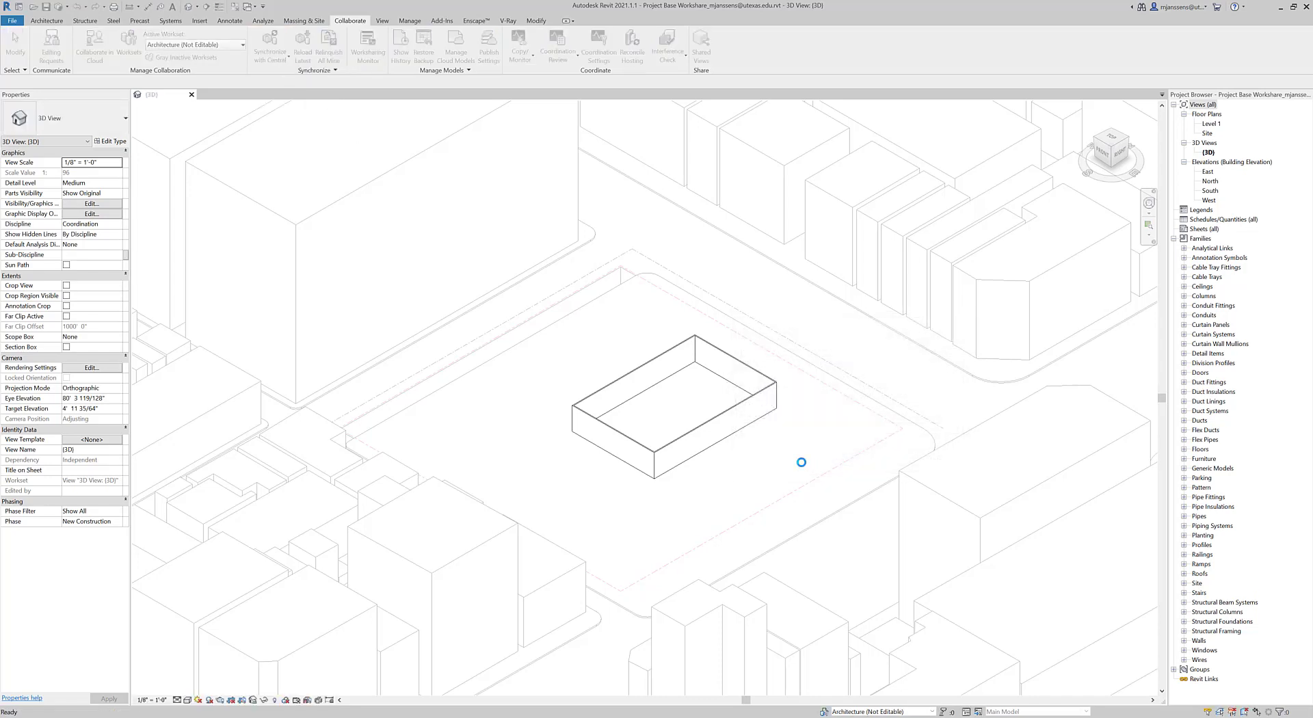
pyautogui.click(301, 60)
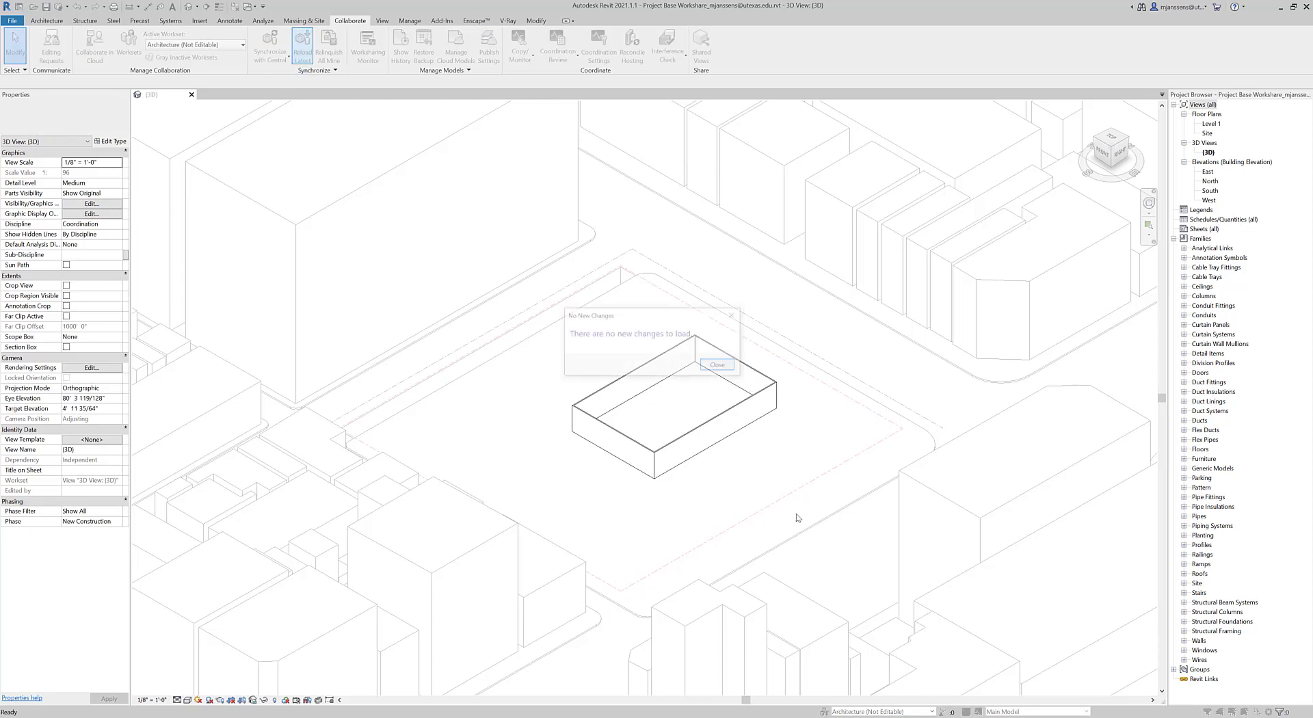
pyautogui.click(719, 365)
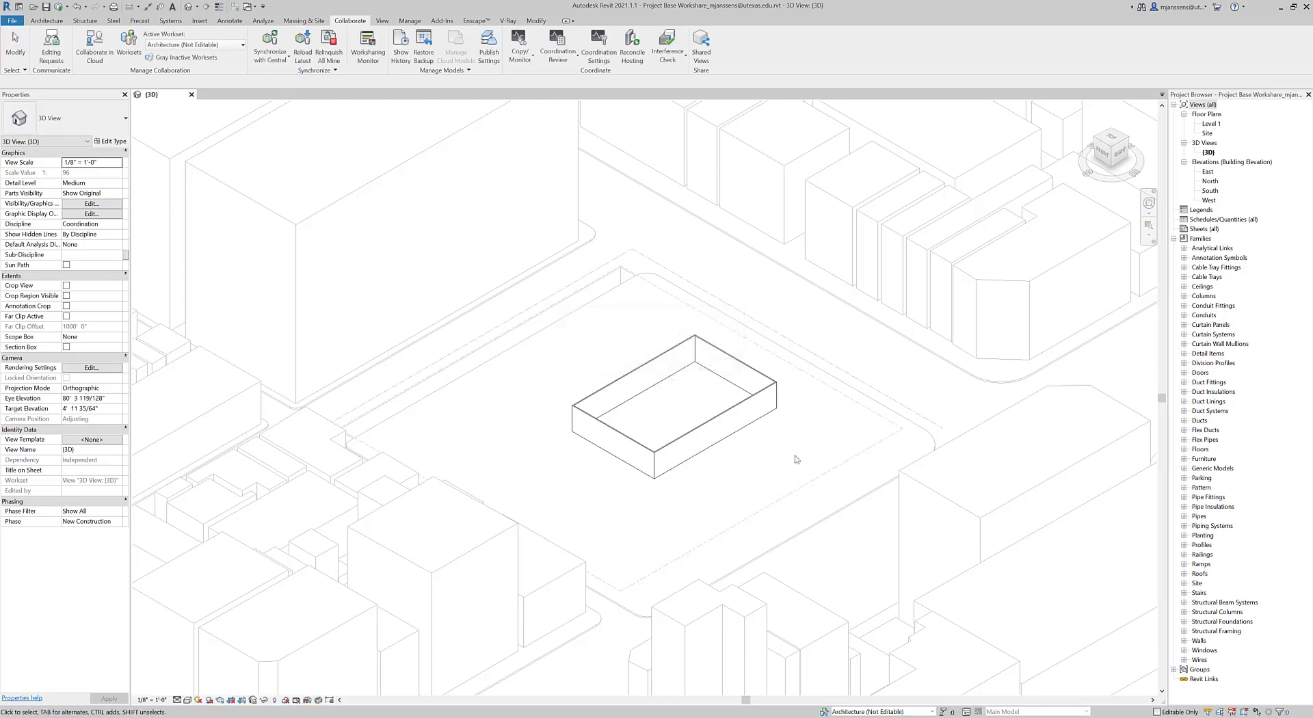